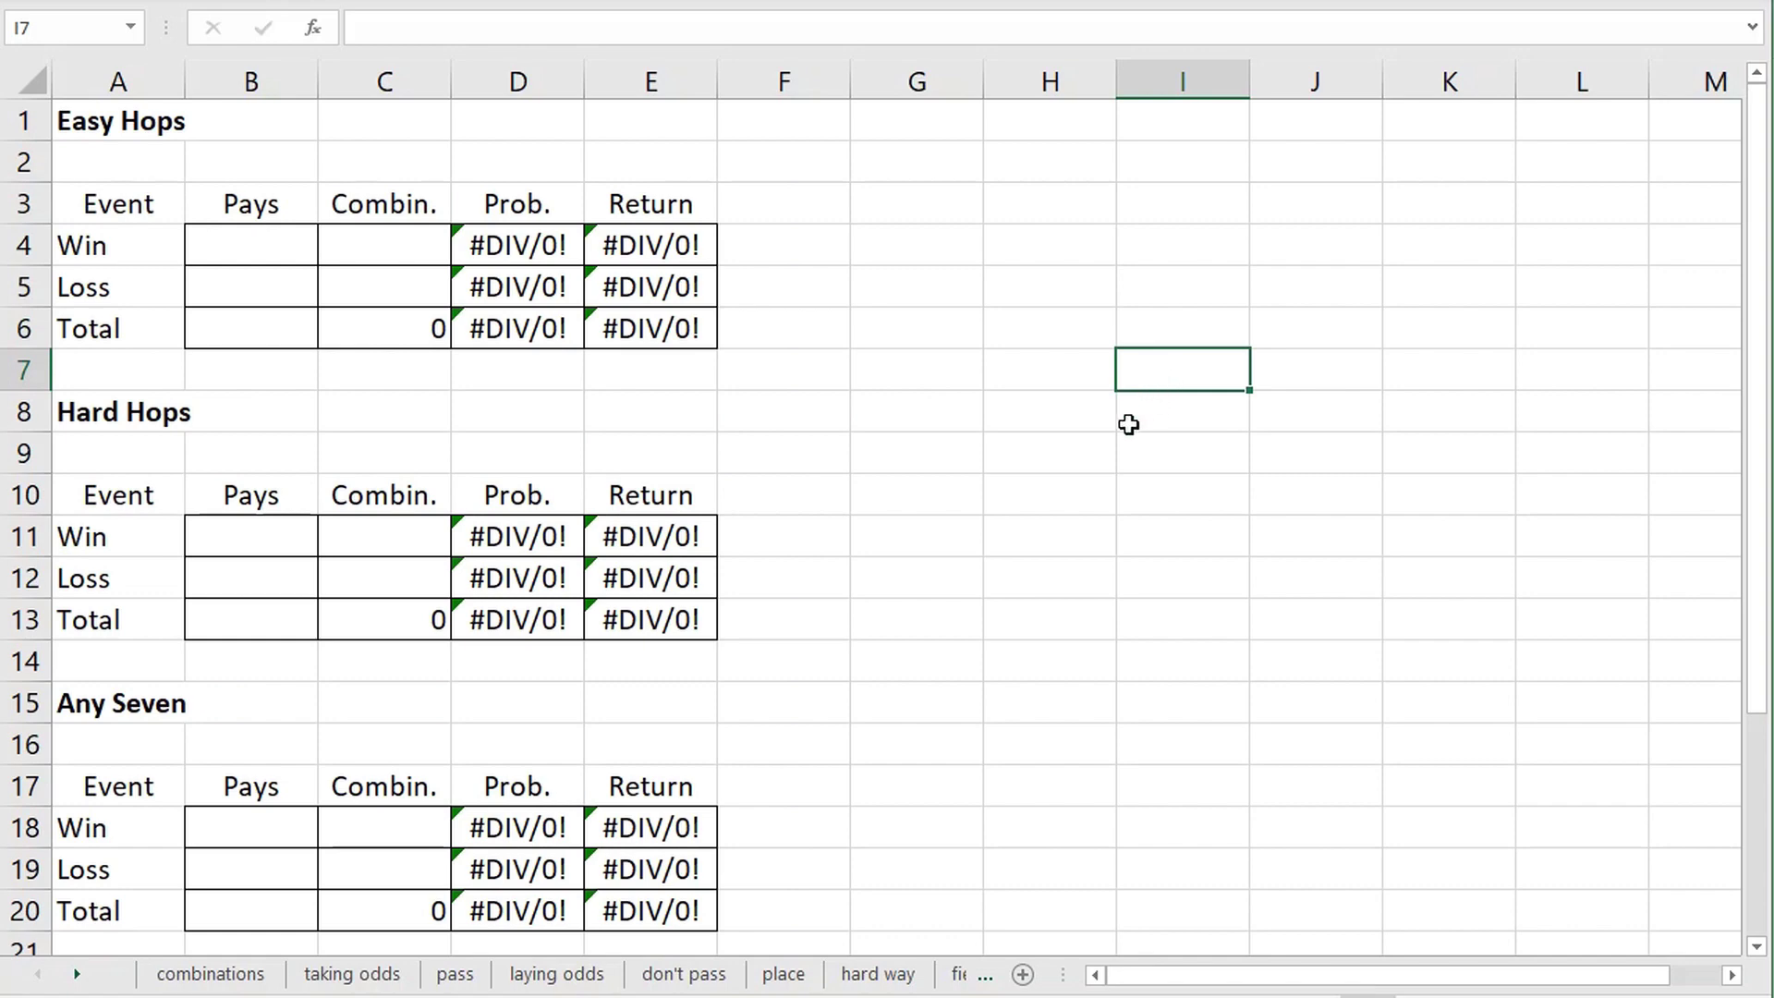
- Fill in the Easy Hops combinations with 2 for Win and 34 for Loss
left_click(1052, 398)
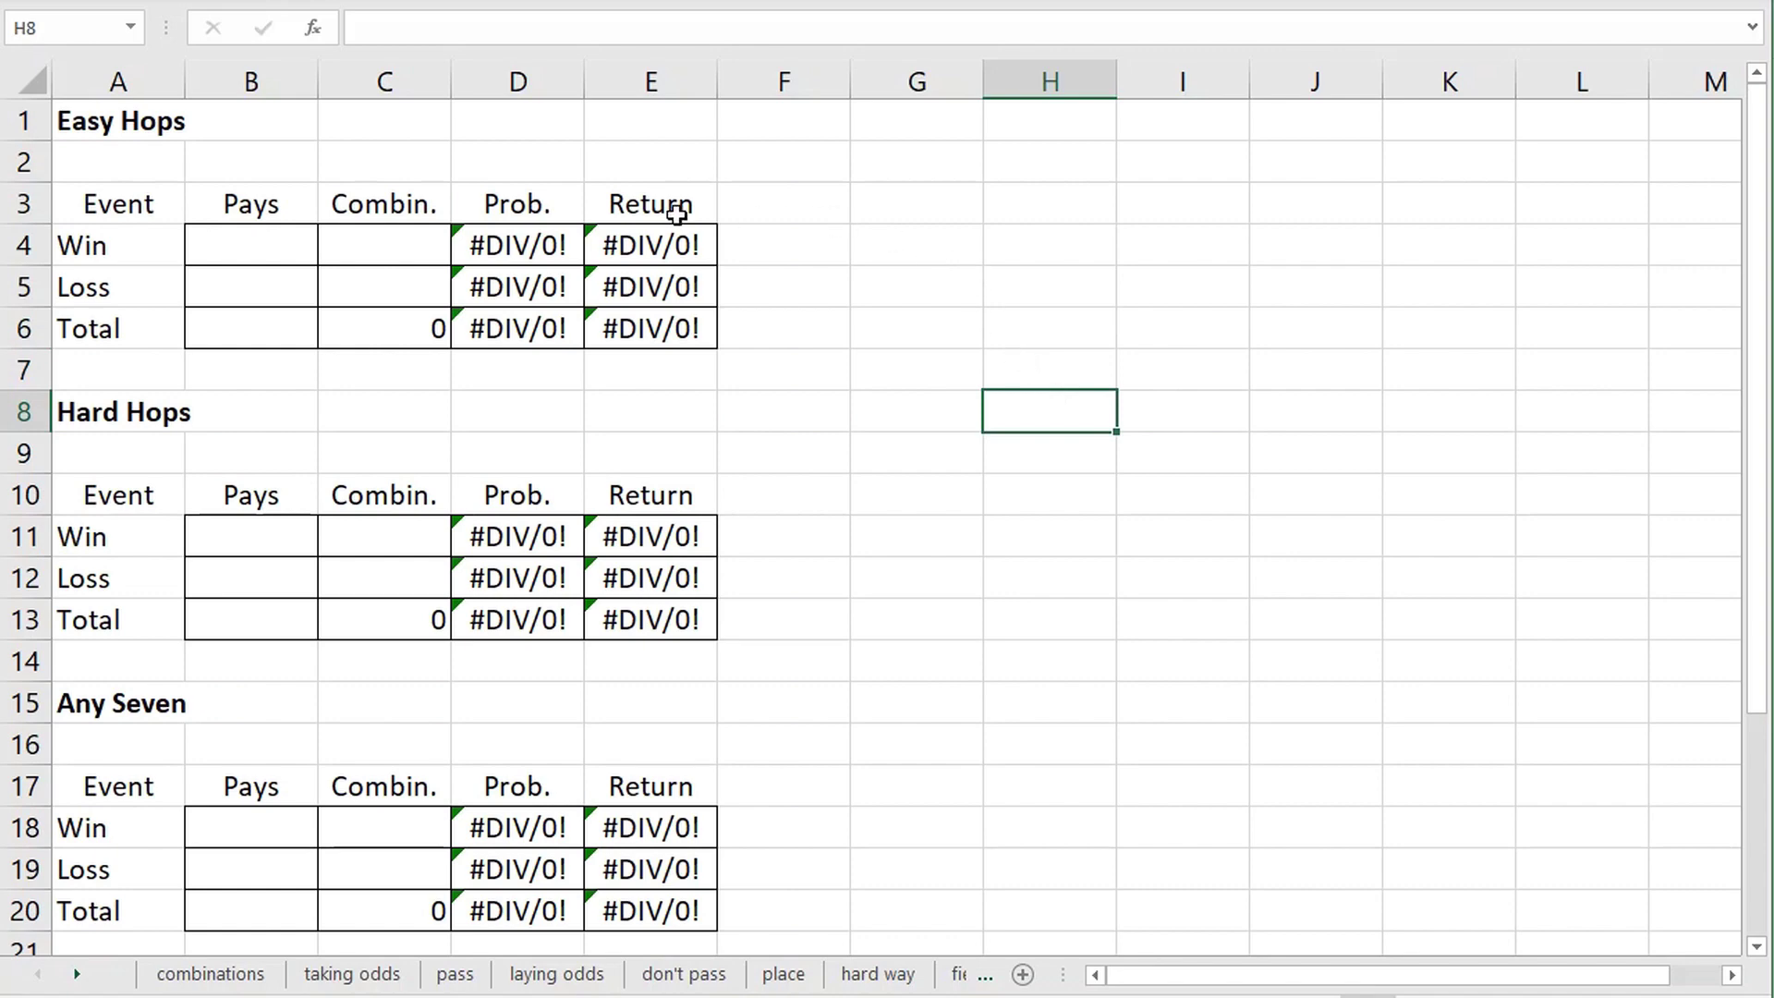
left_click(127, 115)
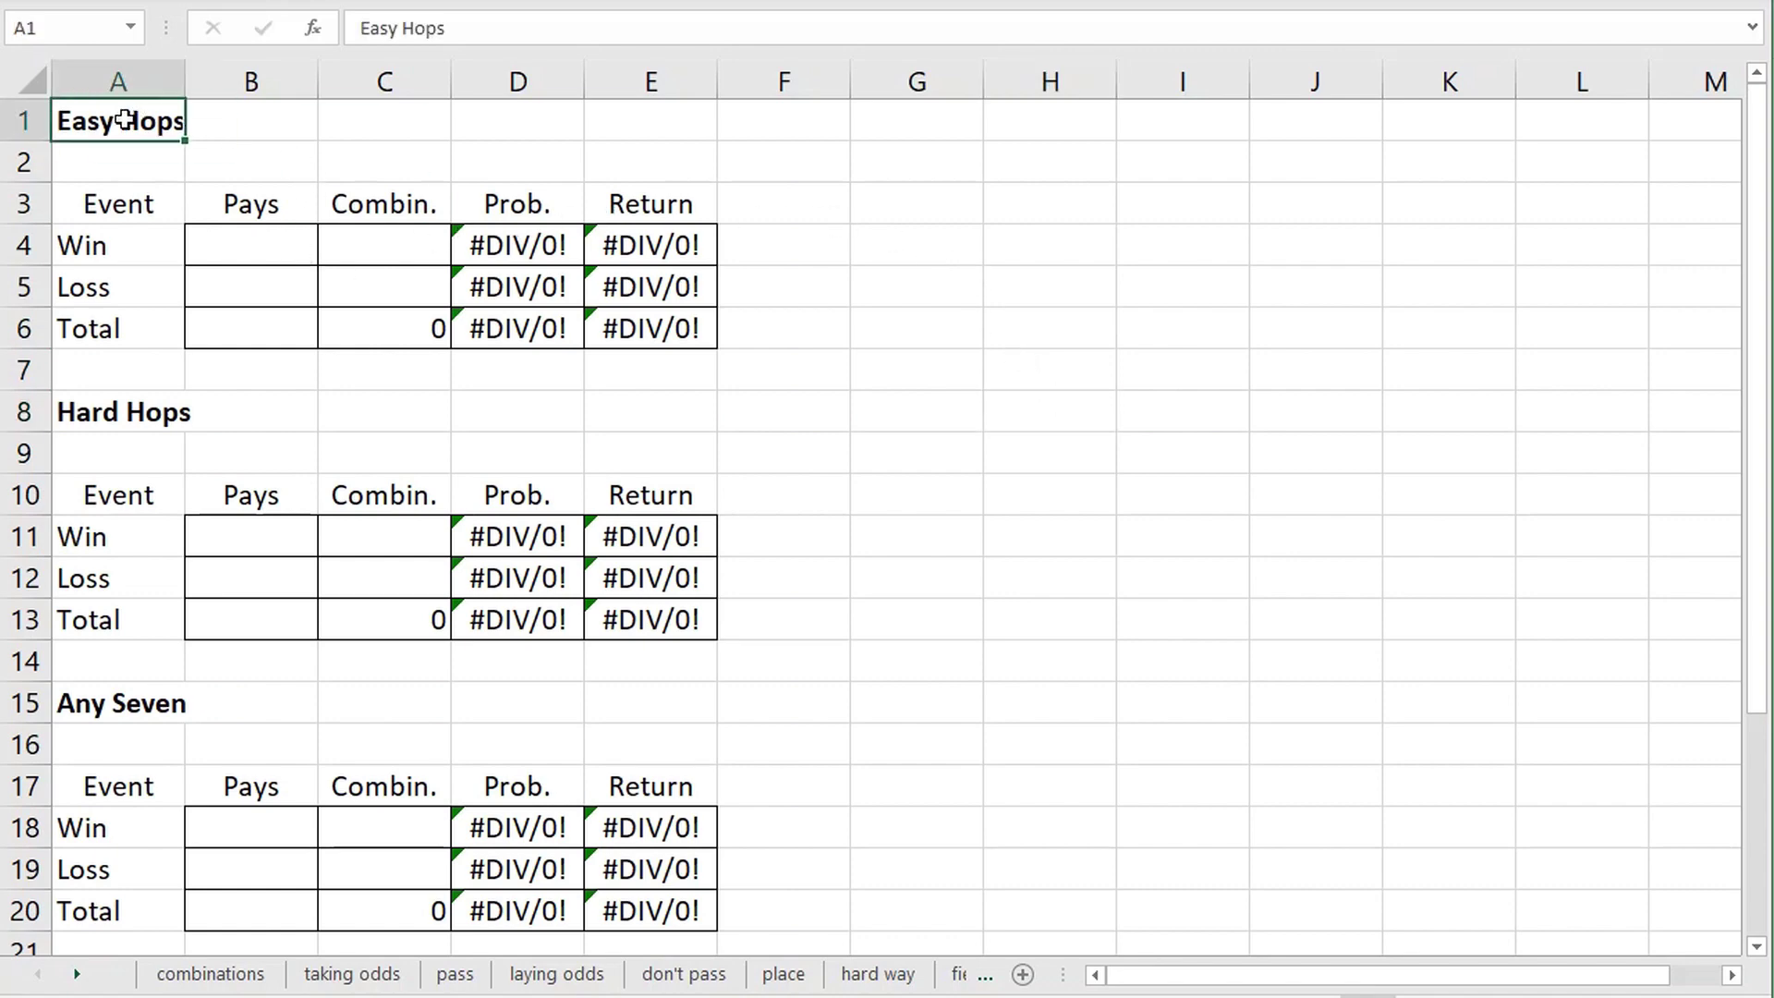
left_click(418, 246)
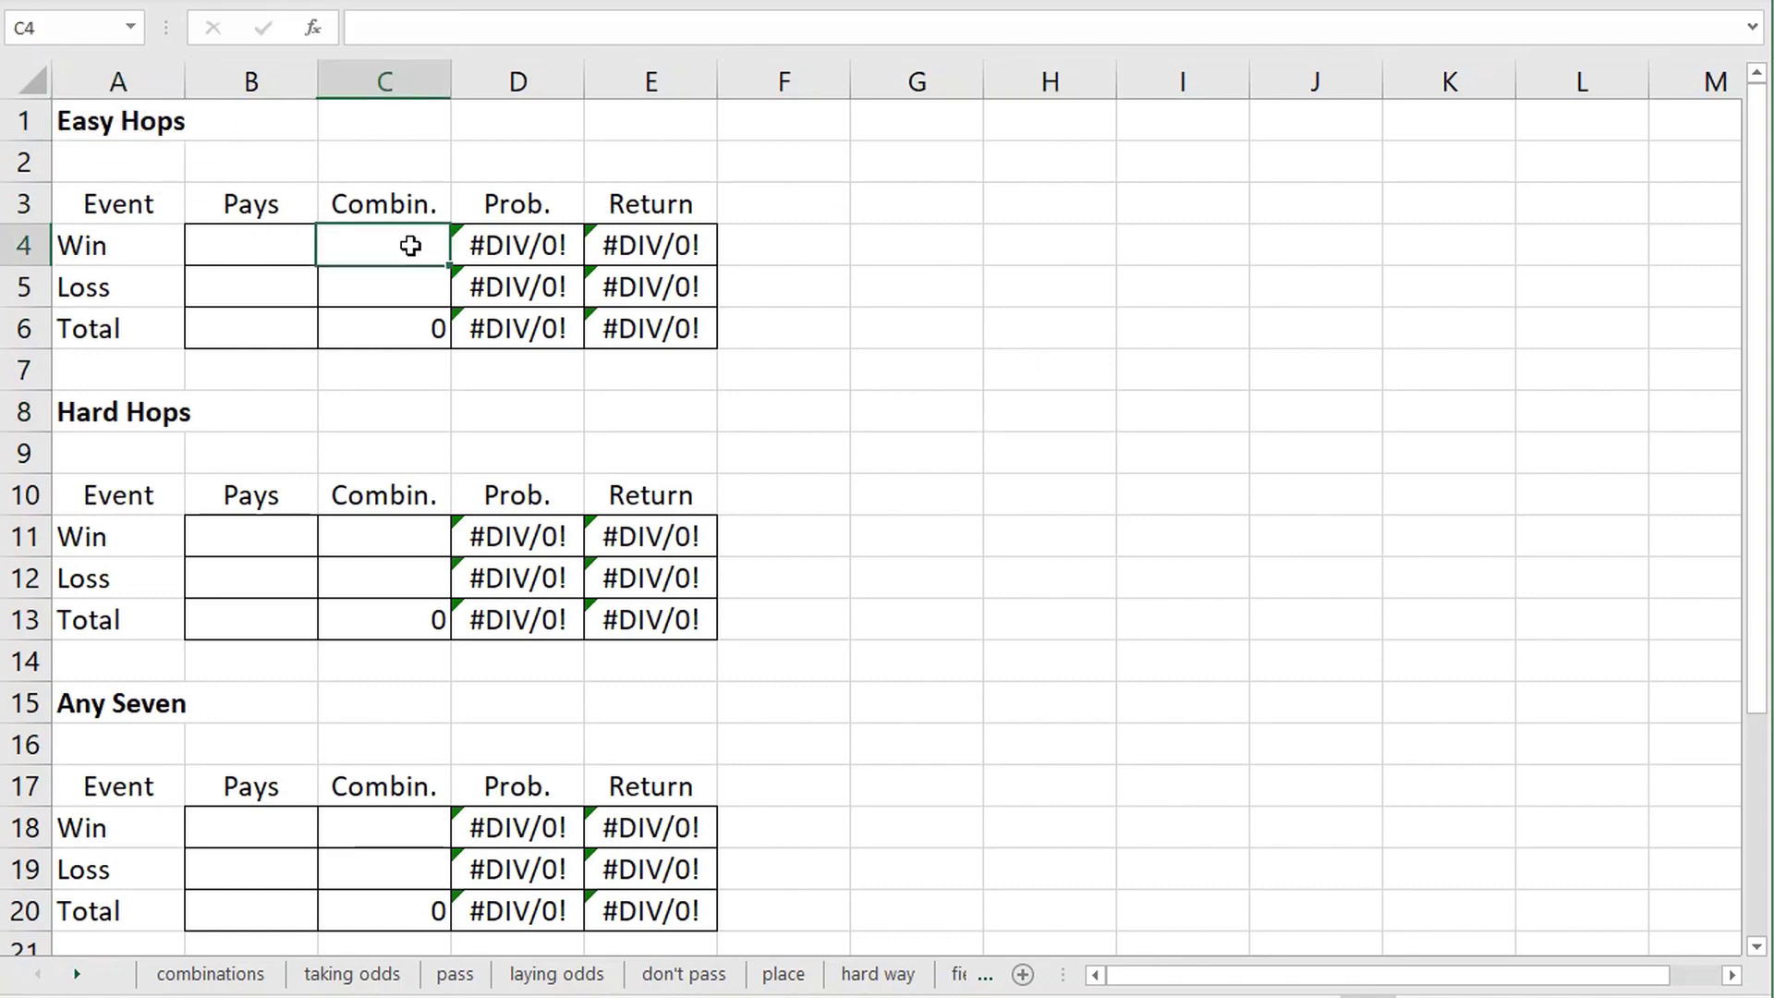
type("2")
key("Return")
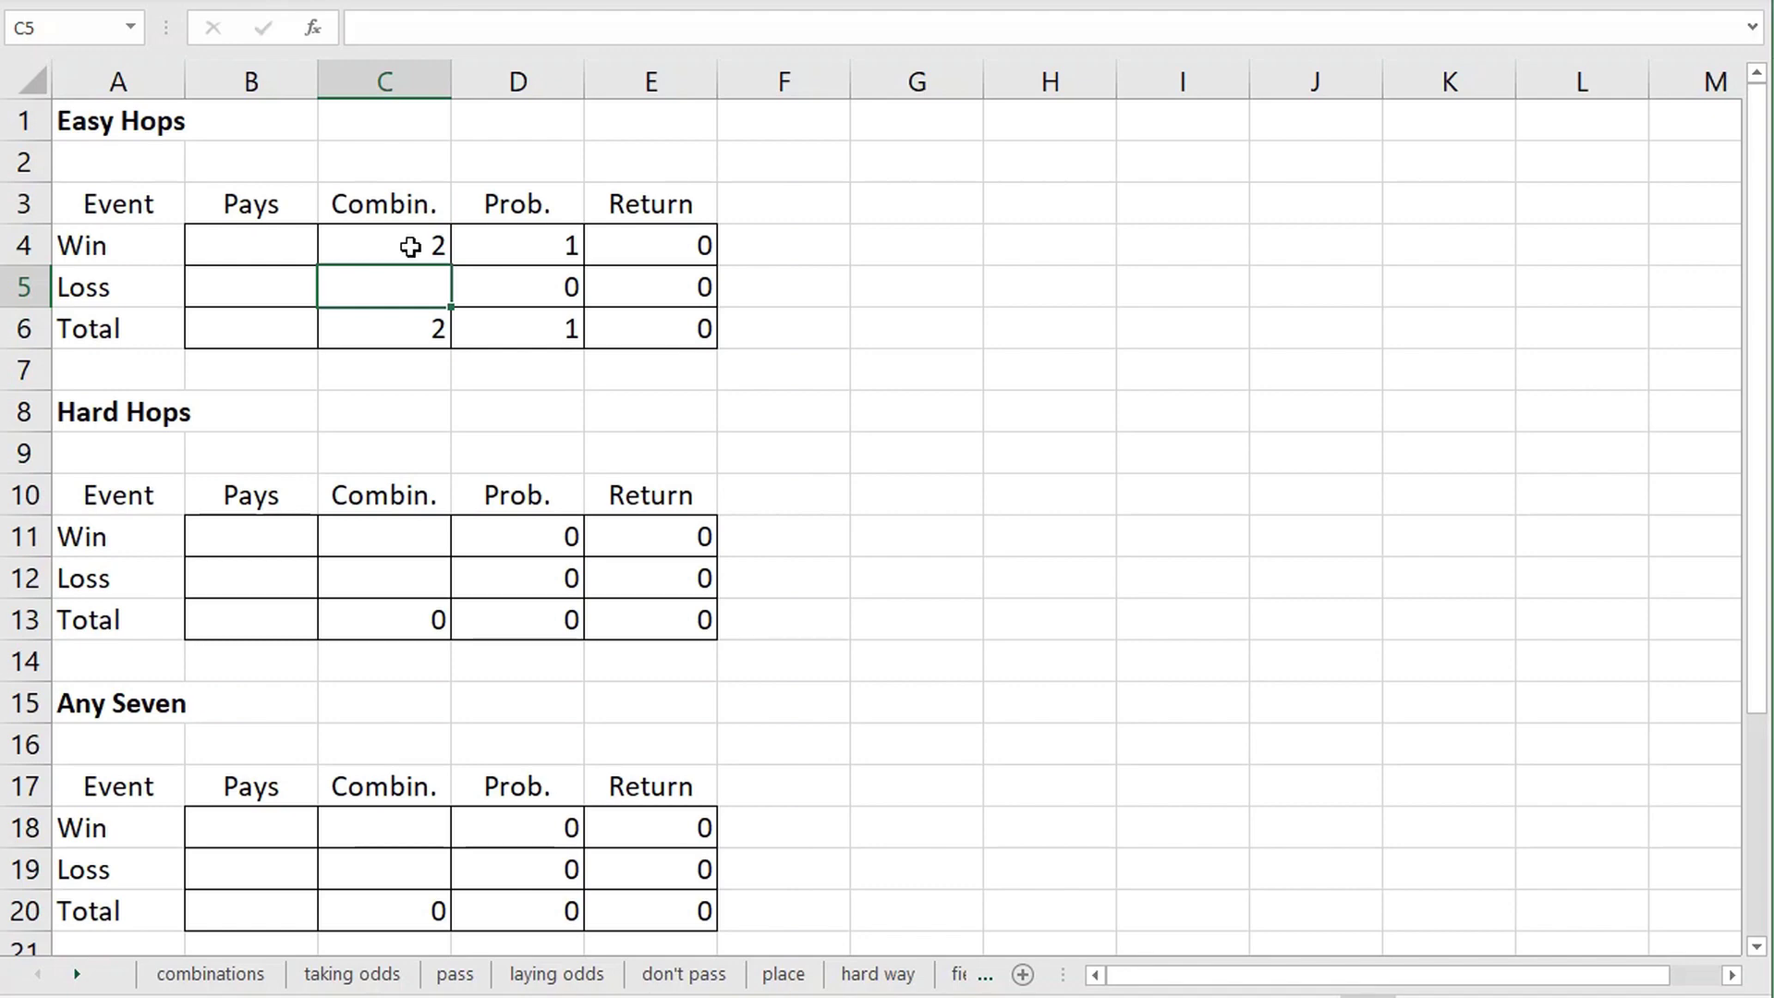
type("34")
key("Return")
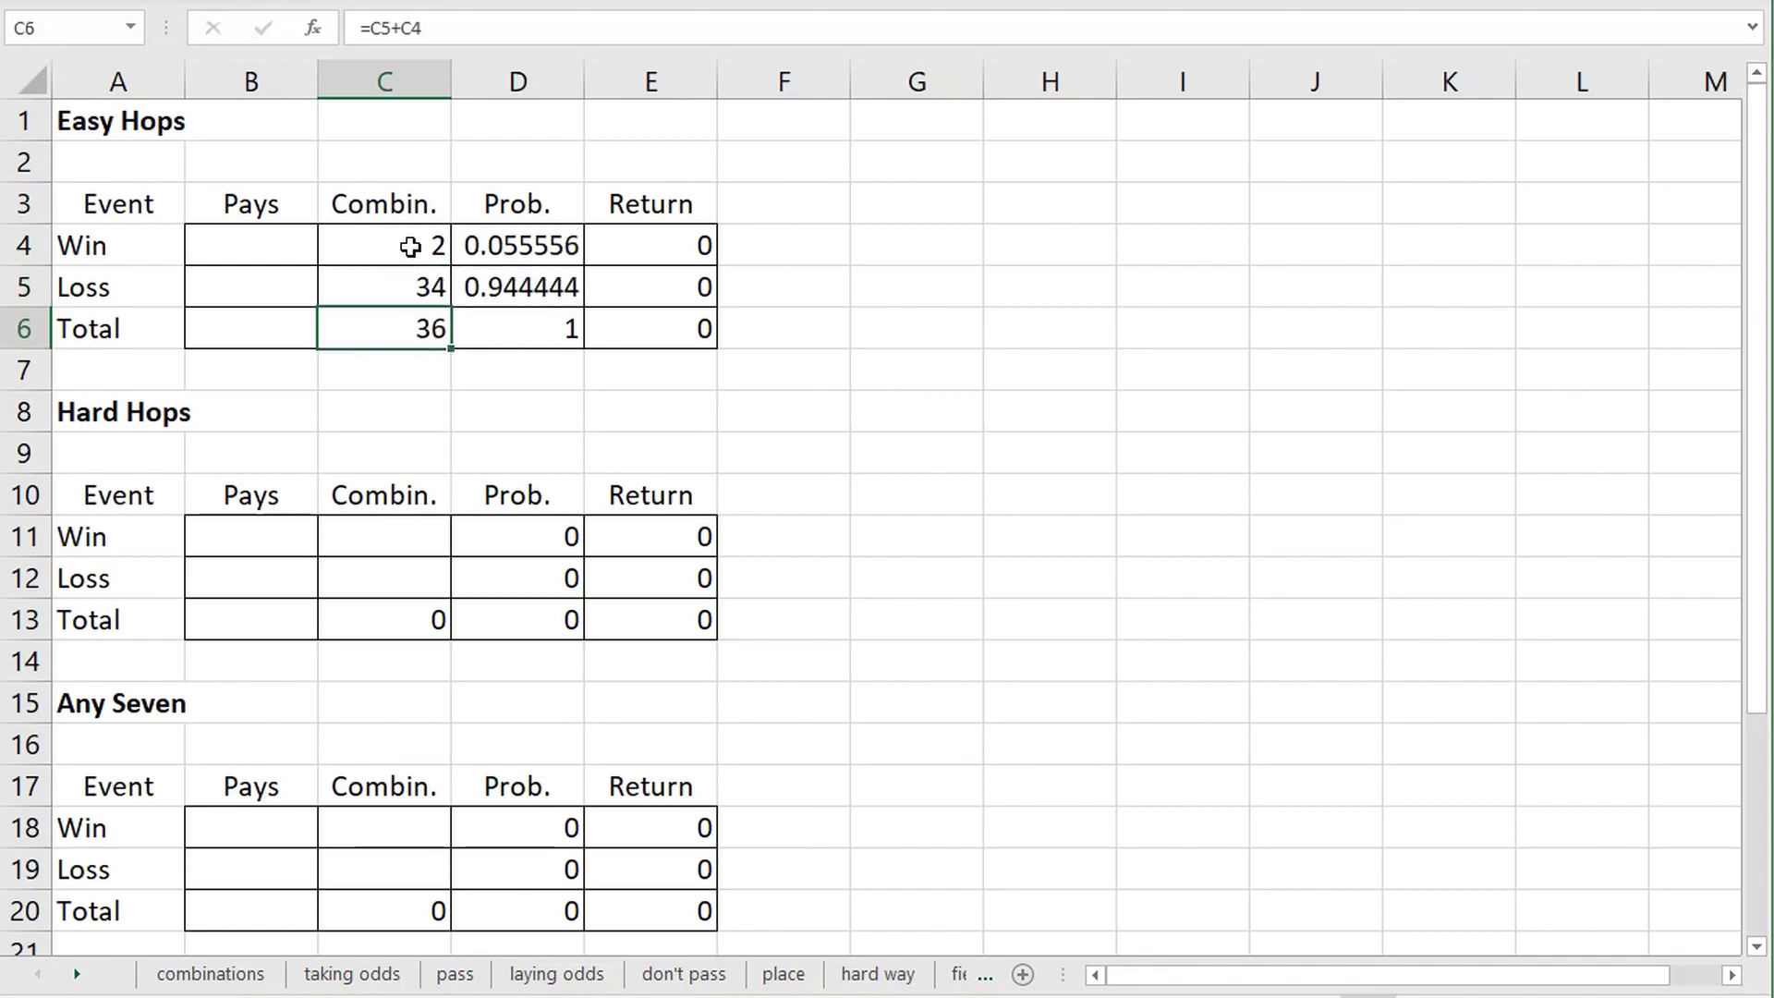
left_click(1081, 360)
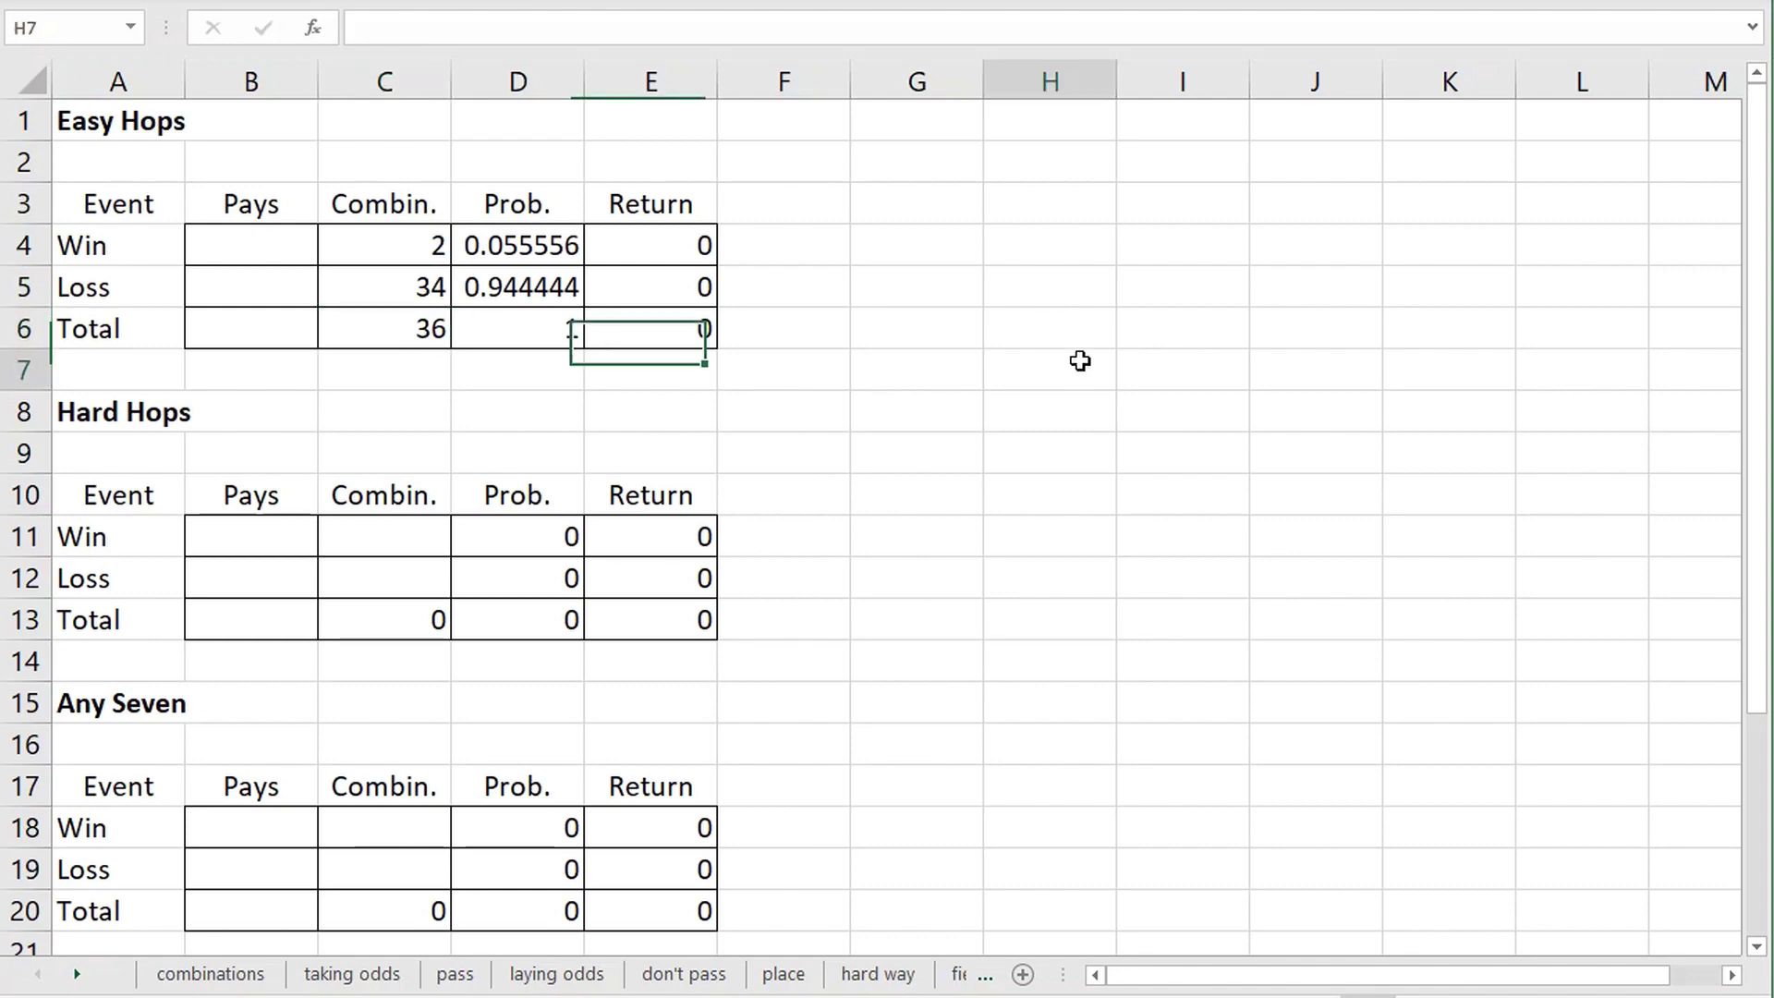
- Fill in the Easy Hops payouts with 15 for Win and -1 for Loss, and check the total return
left_click(277, 239)
type("15")
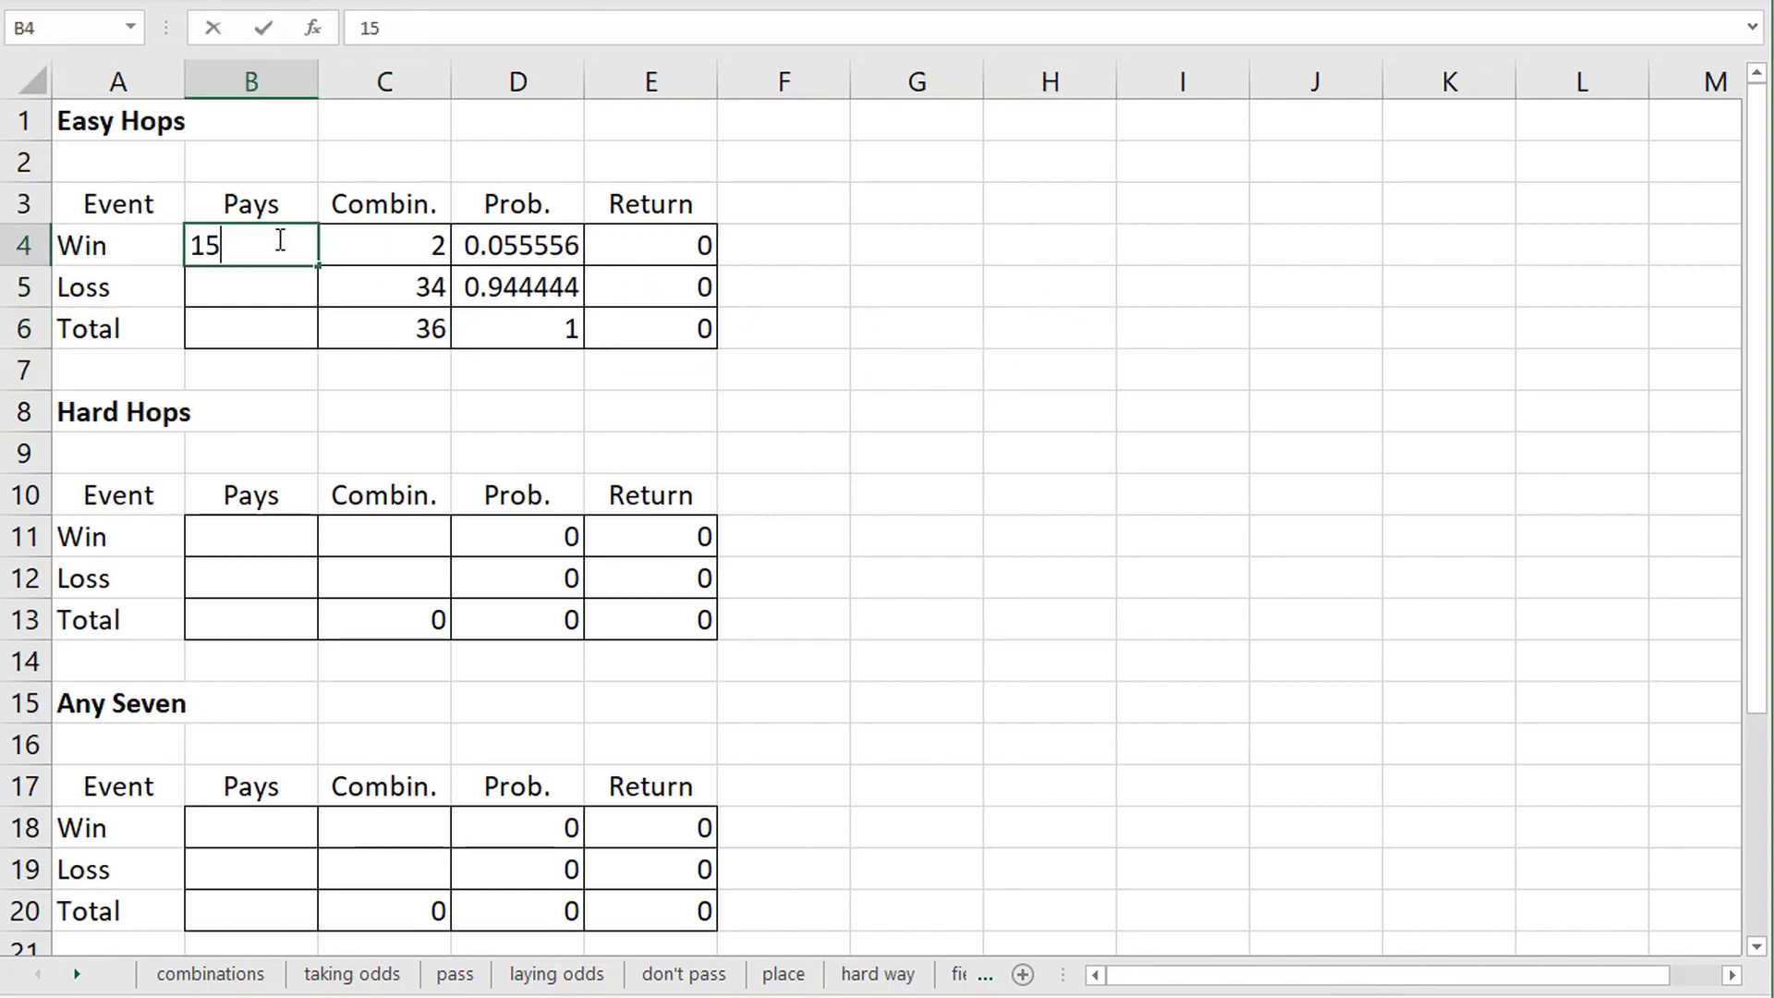
key("Return")
type("-1")
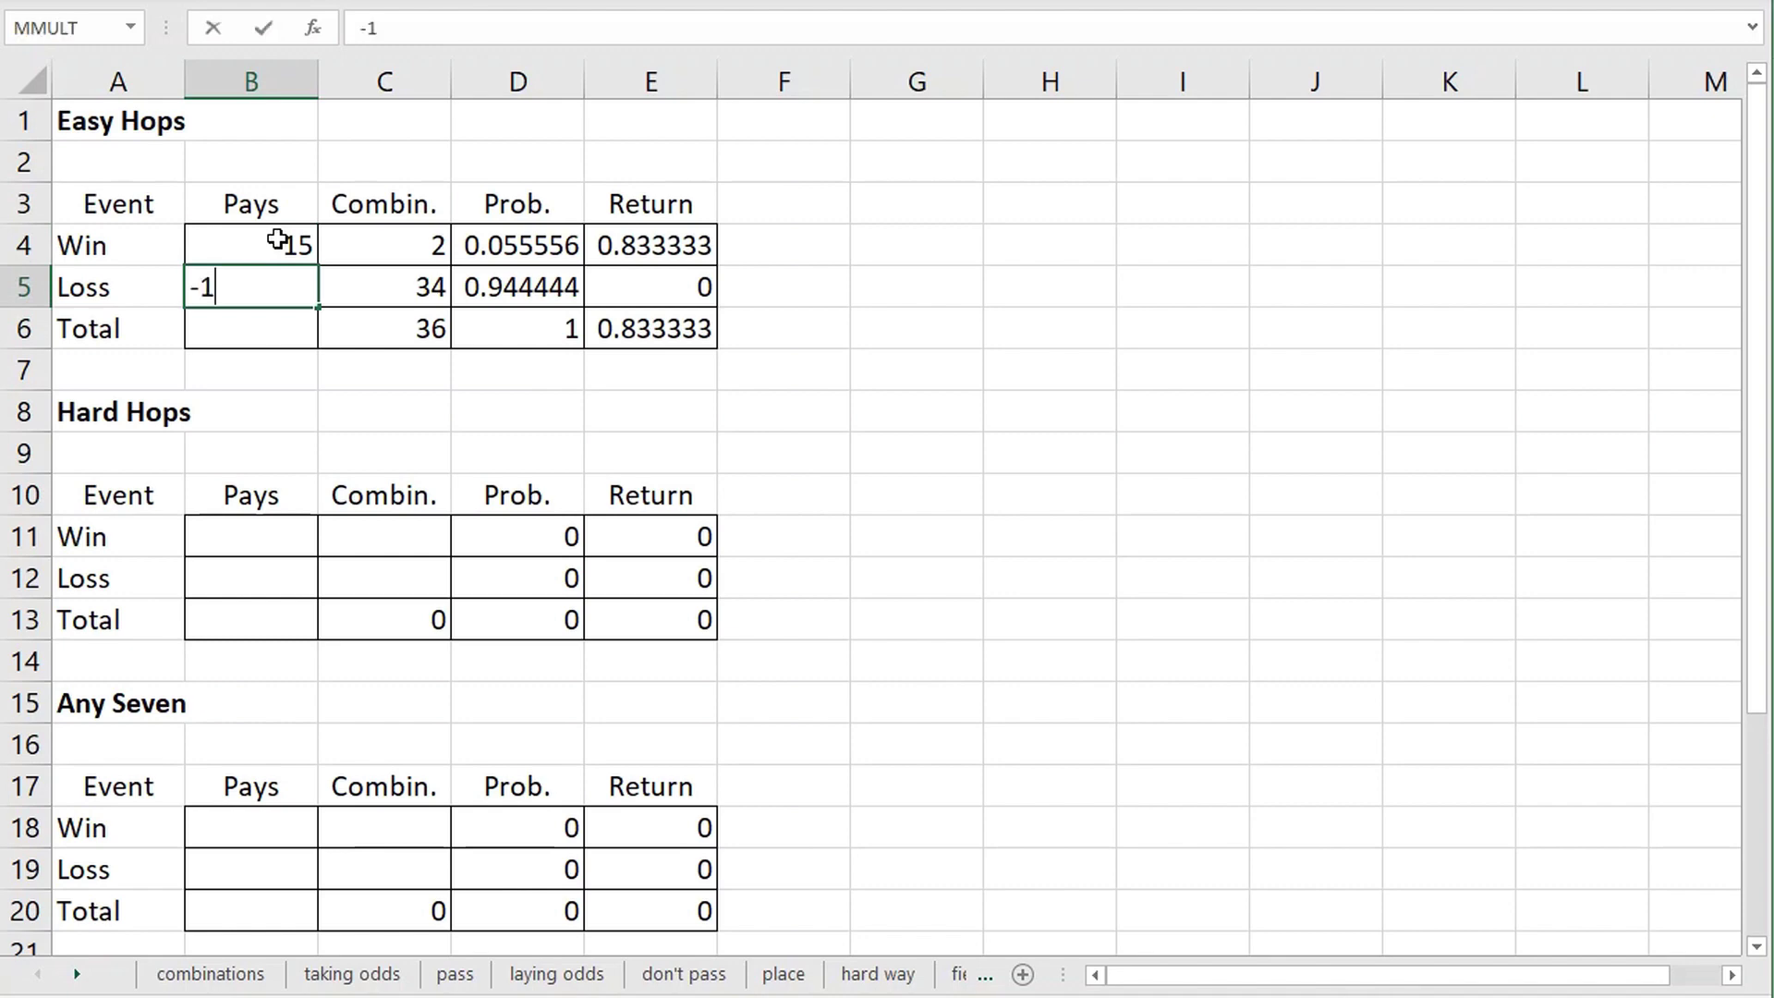
key("Return")
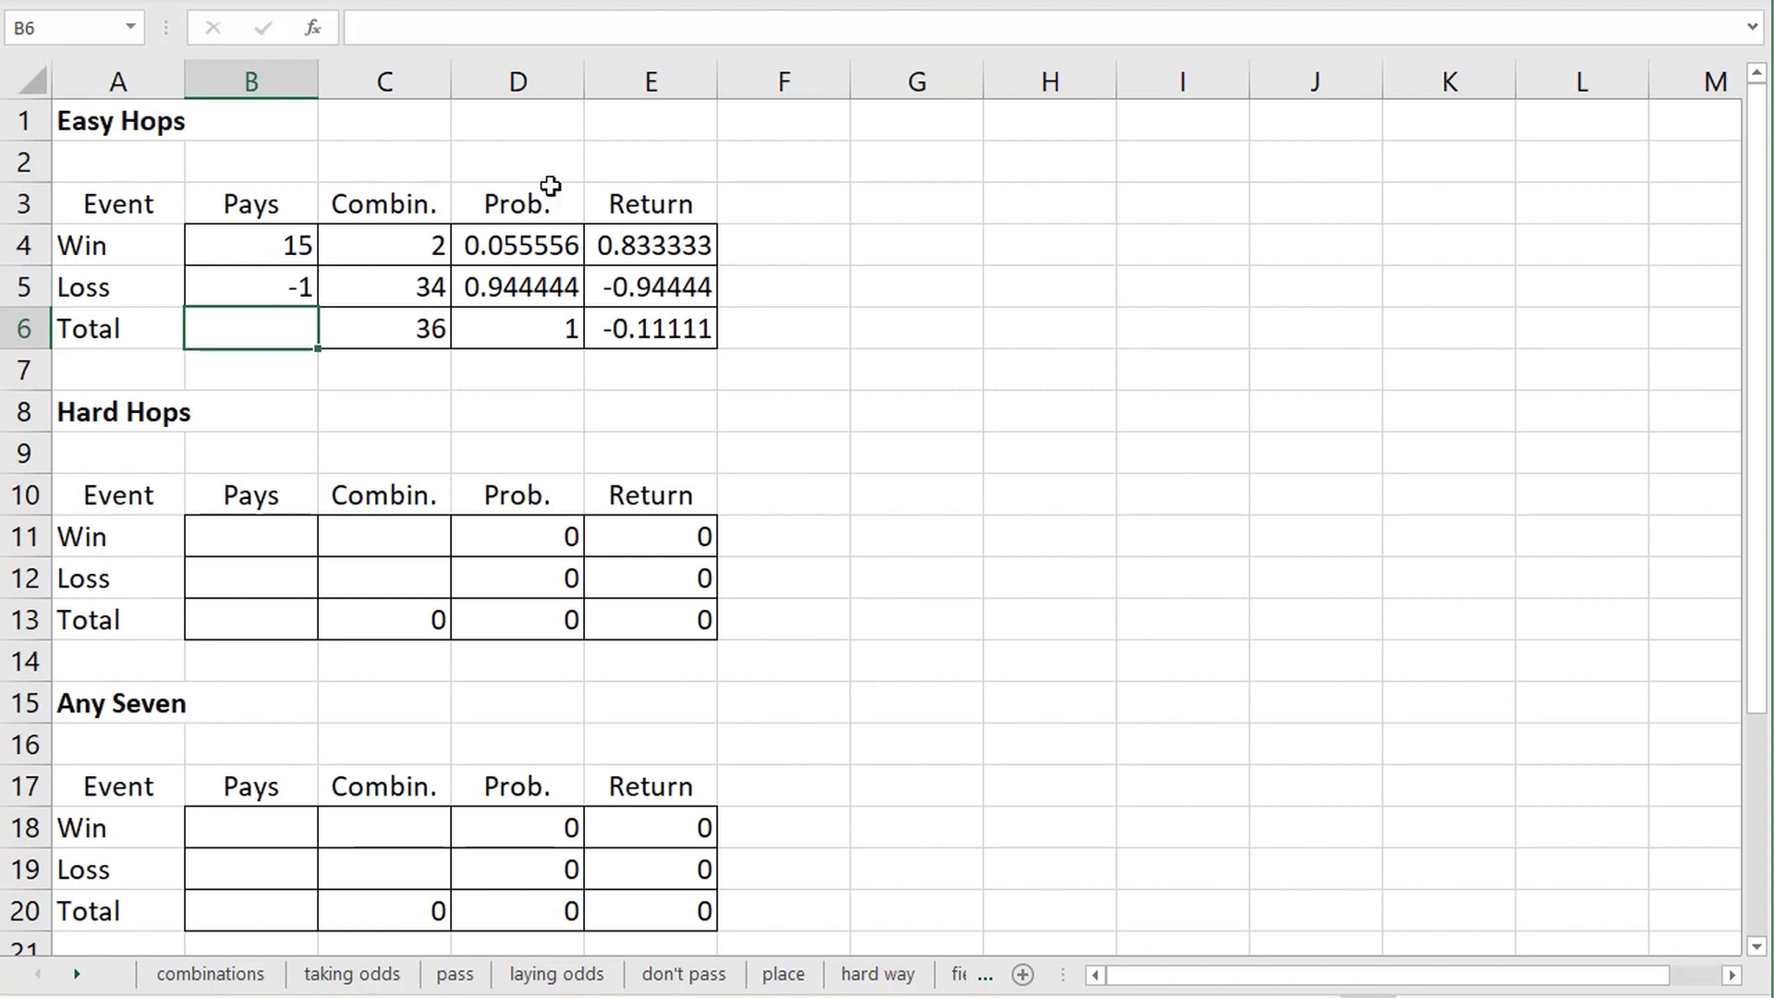
left_click(614, 335)
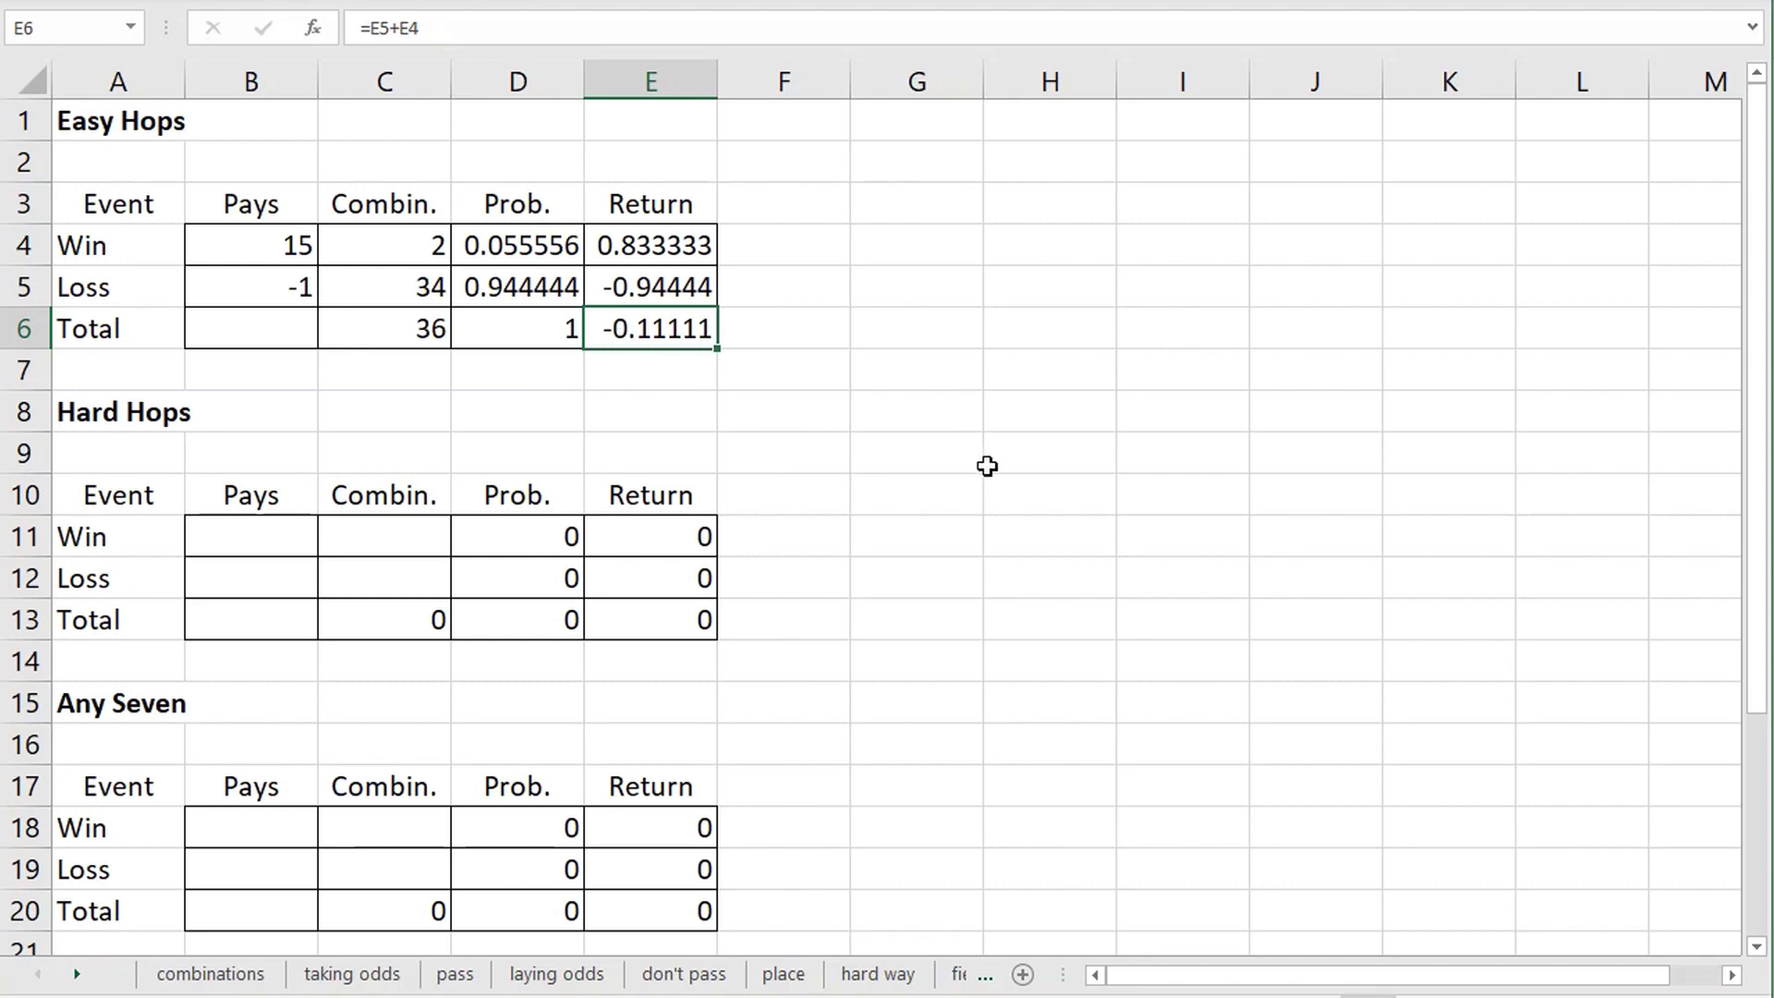
left_click(1240, 628)
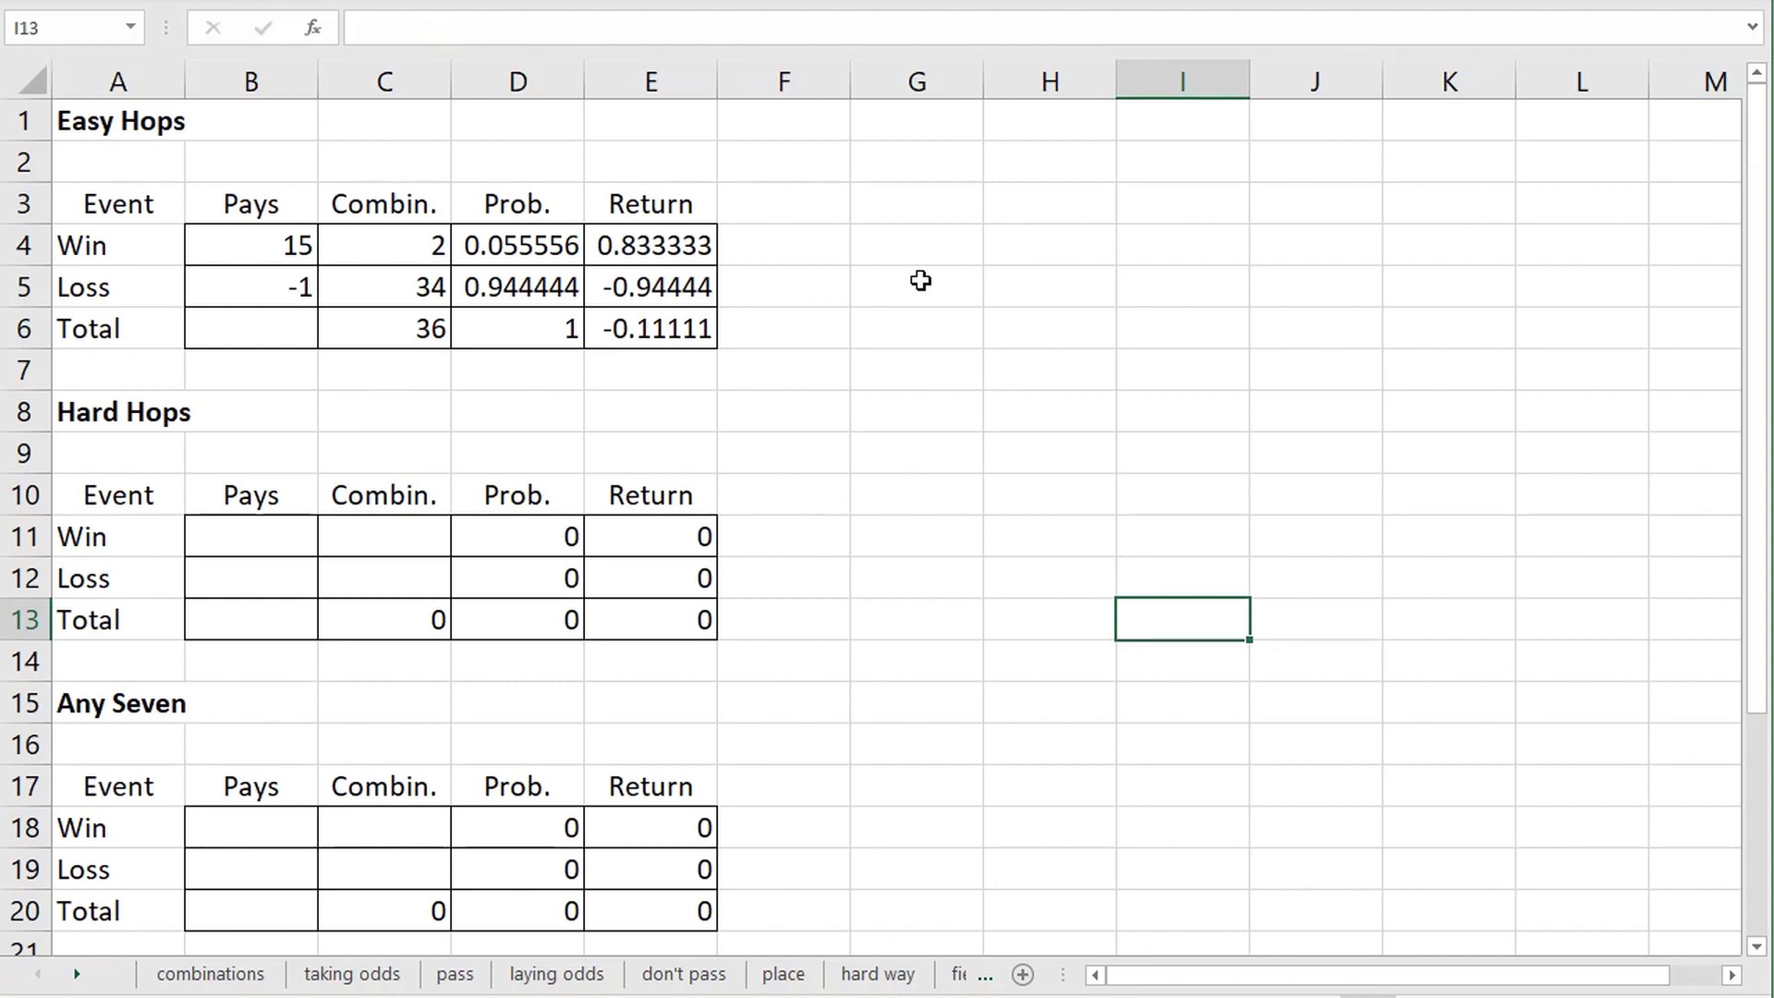
left_click(948, 260)
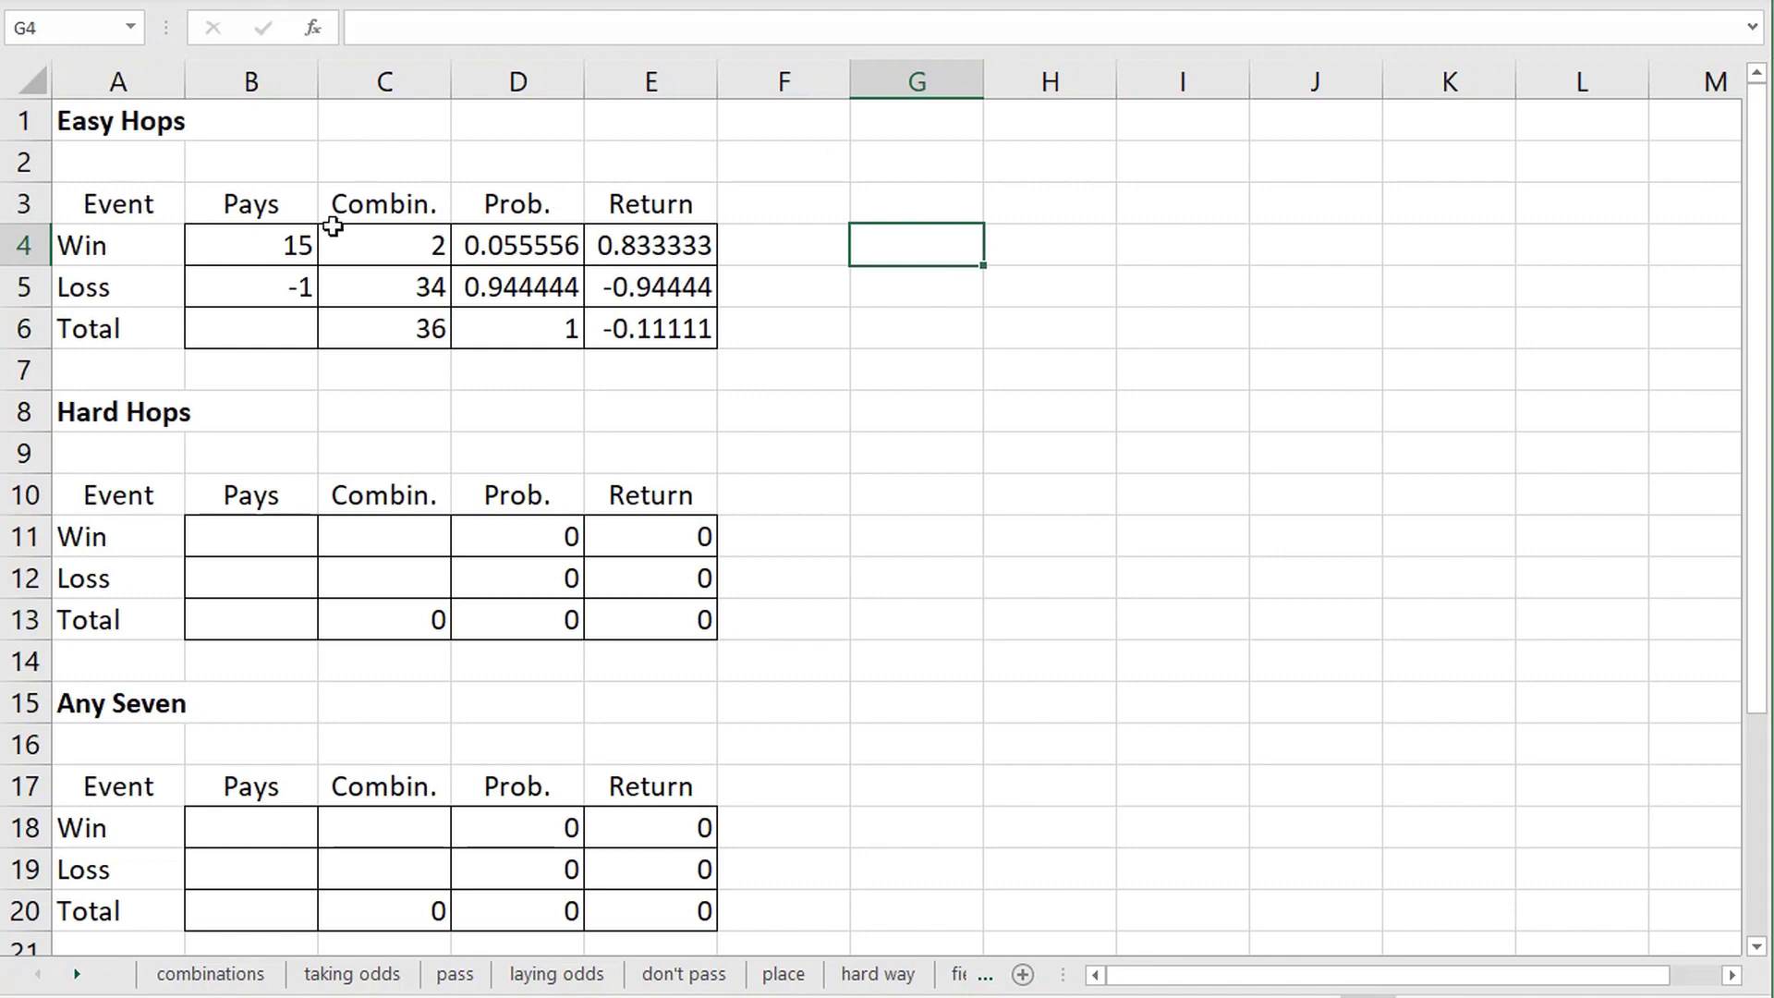
- Try an Easy Hops Win payout of 14 to see its effect on the return, and restore it to 15
left_click(263, 243)
key("F2")
key("BackSpace")
type("4")
key("Return")
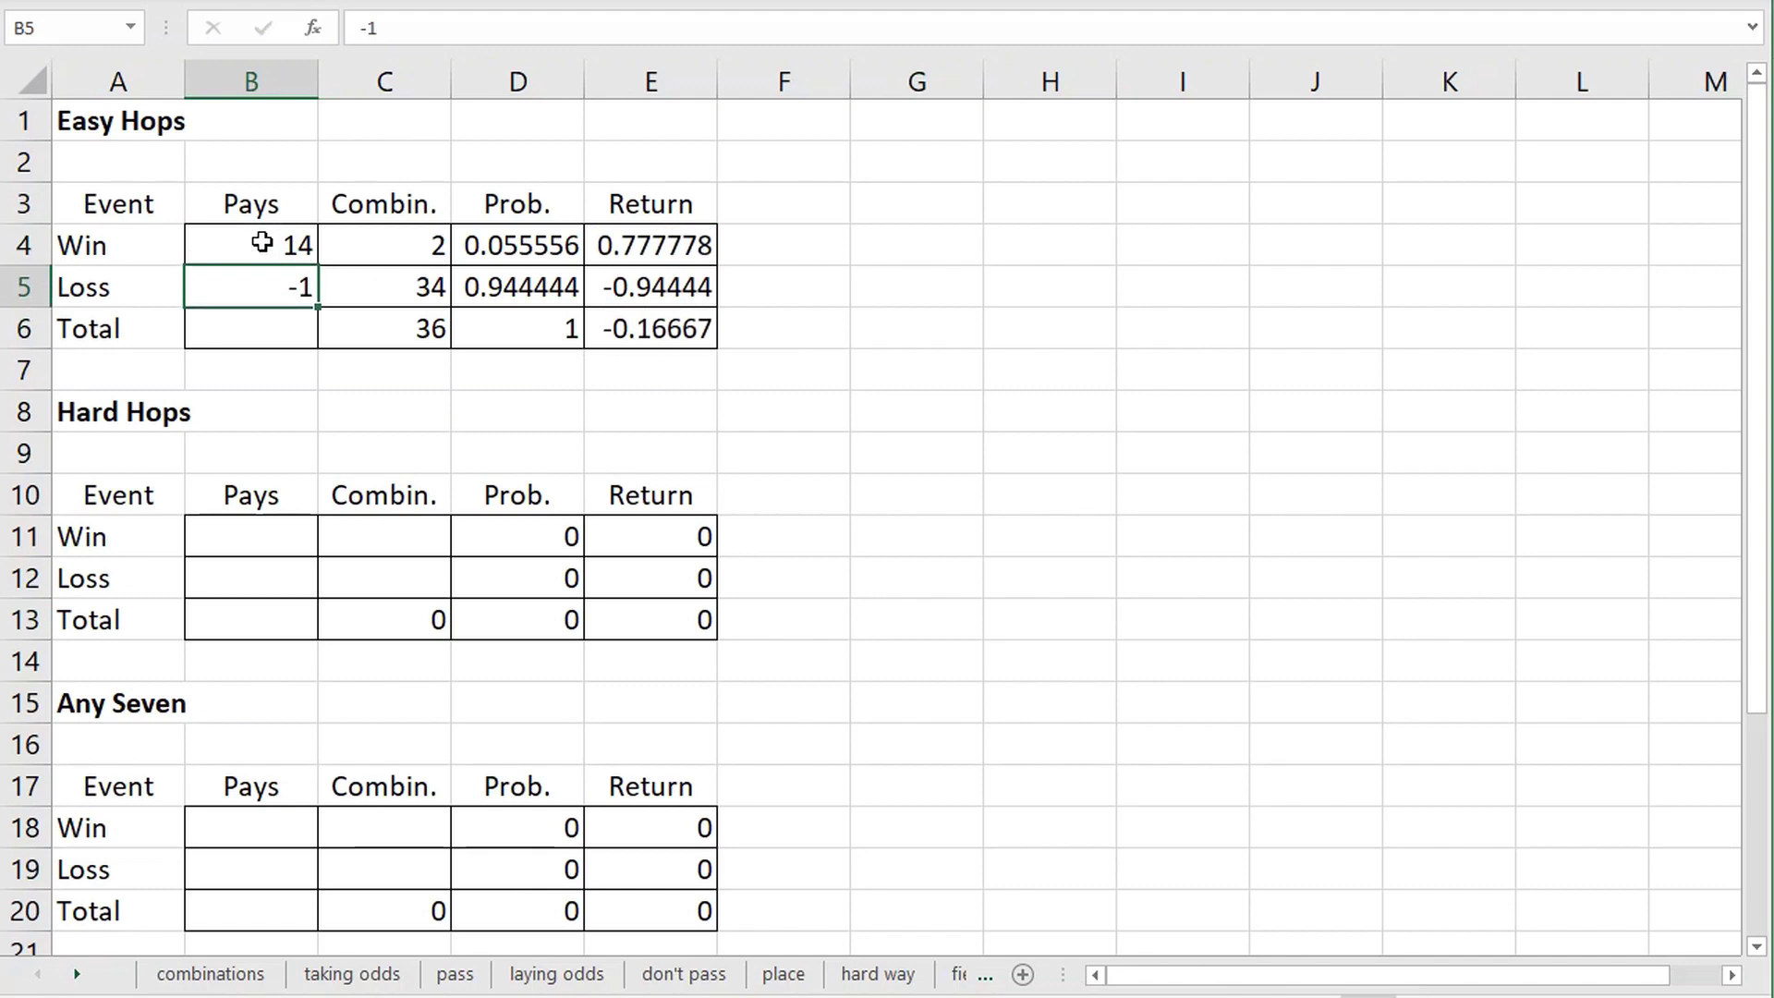
left_click(263, 242)
key("F2")
key("BackSpace")
type("5")
key("Return")
- Try an Easy Hops Win payout of 16, check the total return, and restore the payout to 15
left_click(262, 242)
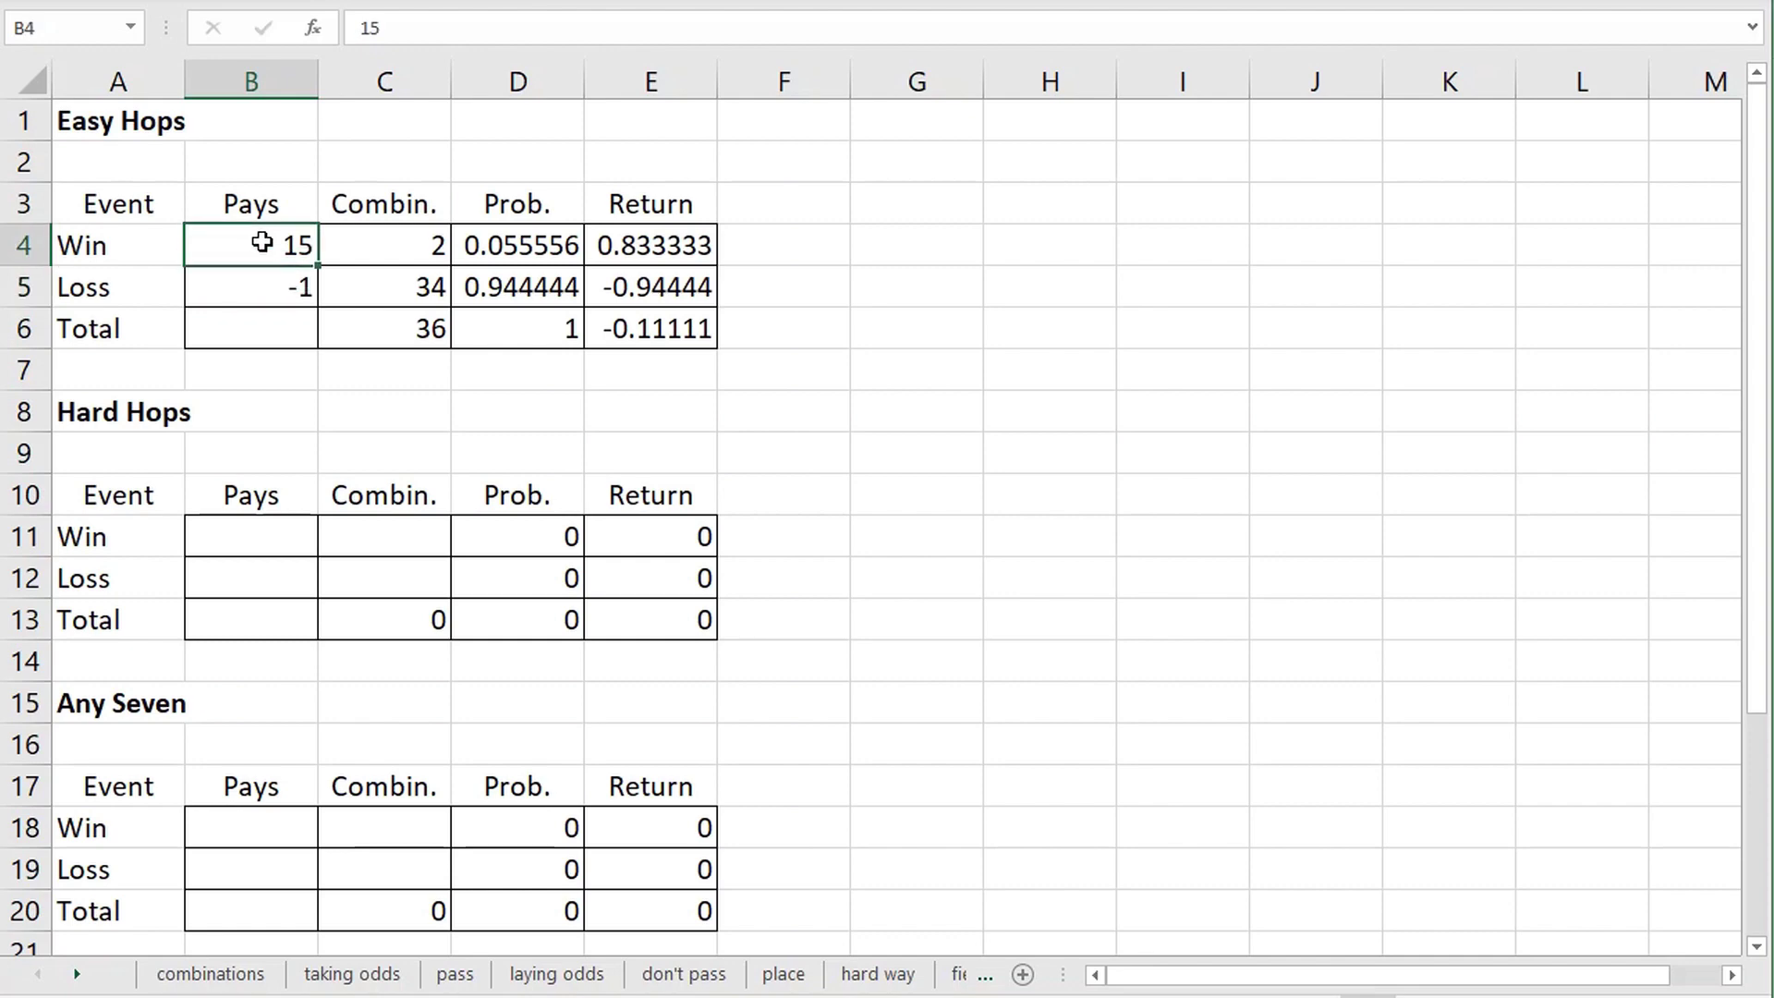
key("F2")
key("BackSpace")
type("6")
key("Return")
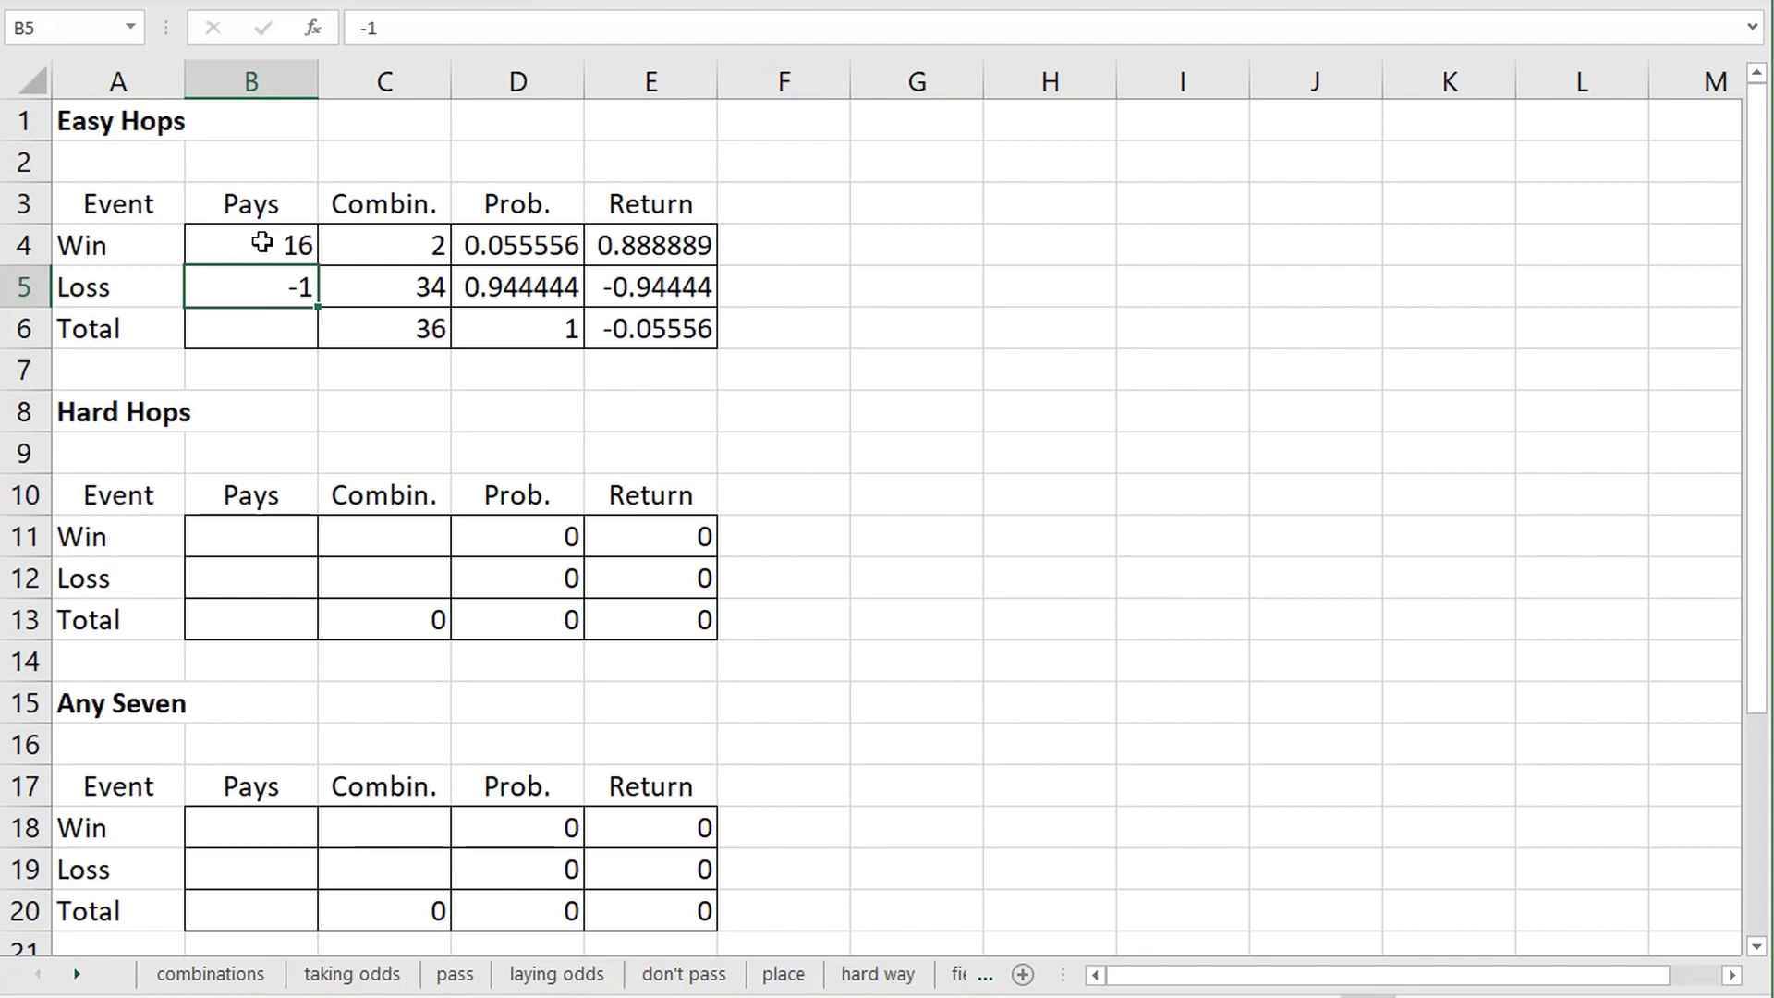
left_click(664, 330)
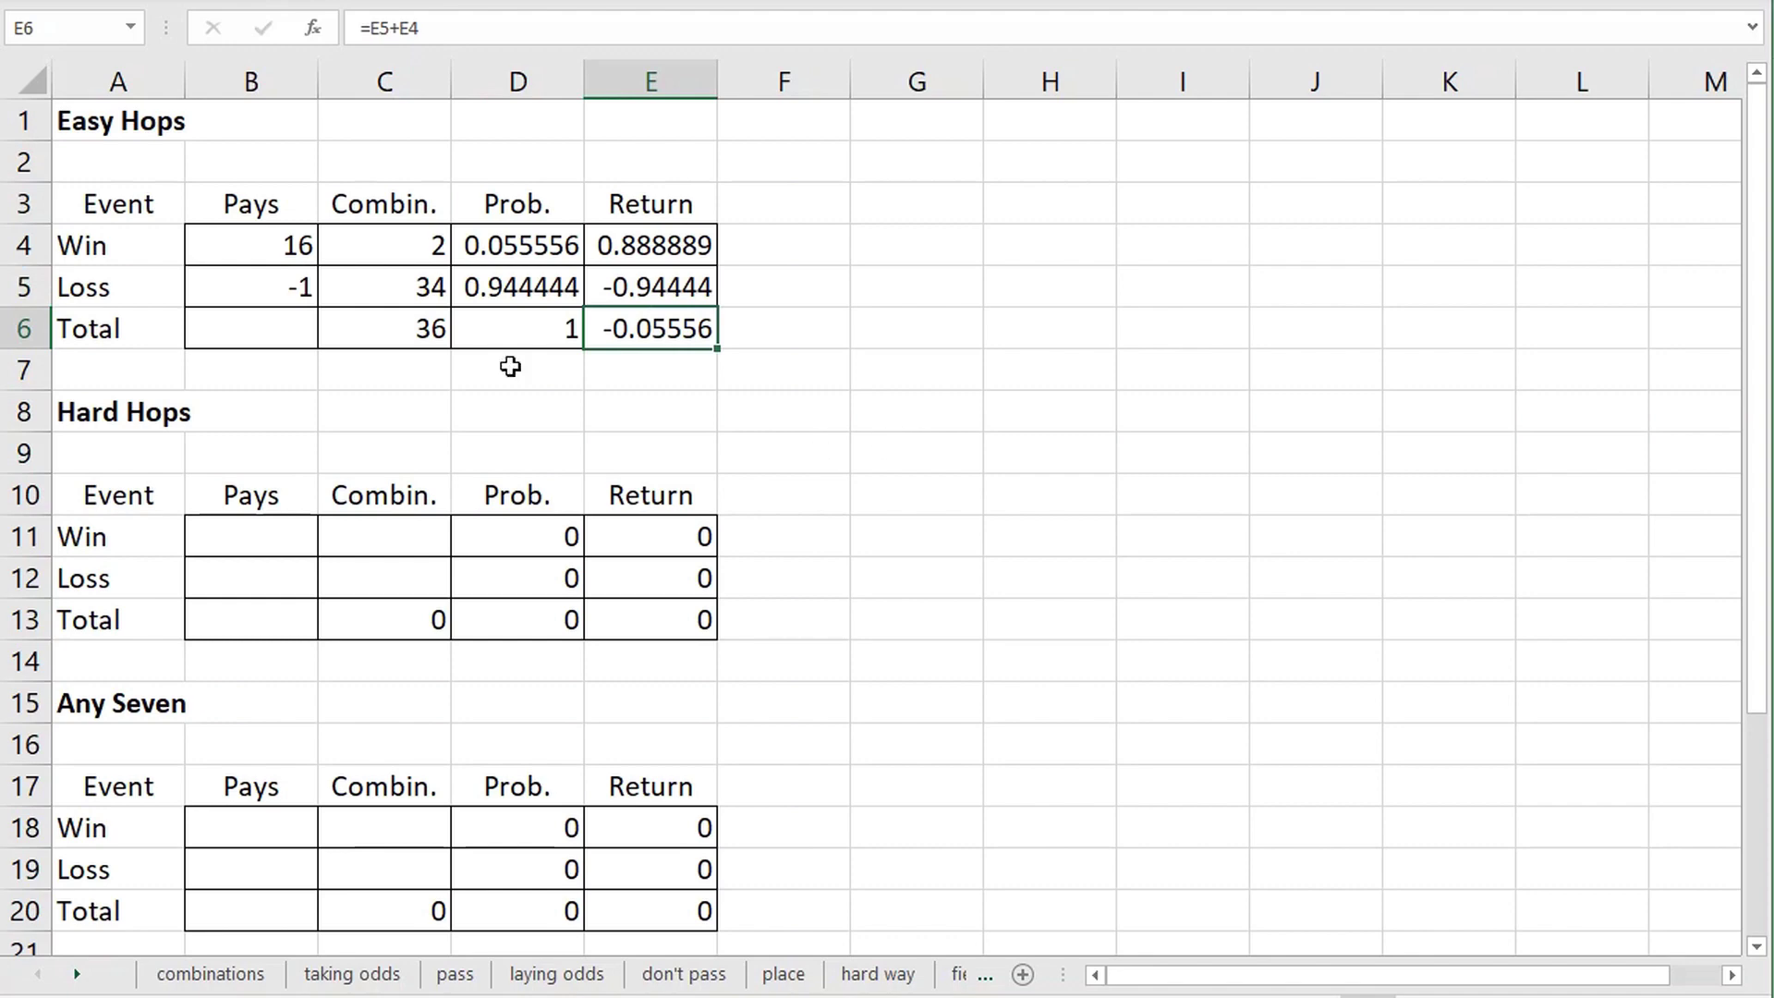
left_click(305, 246)
type("15")
key("Return")
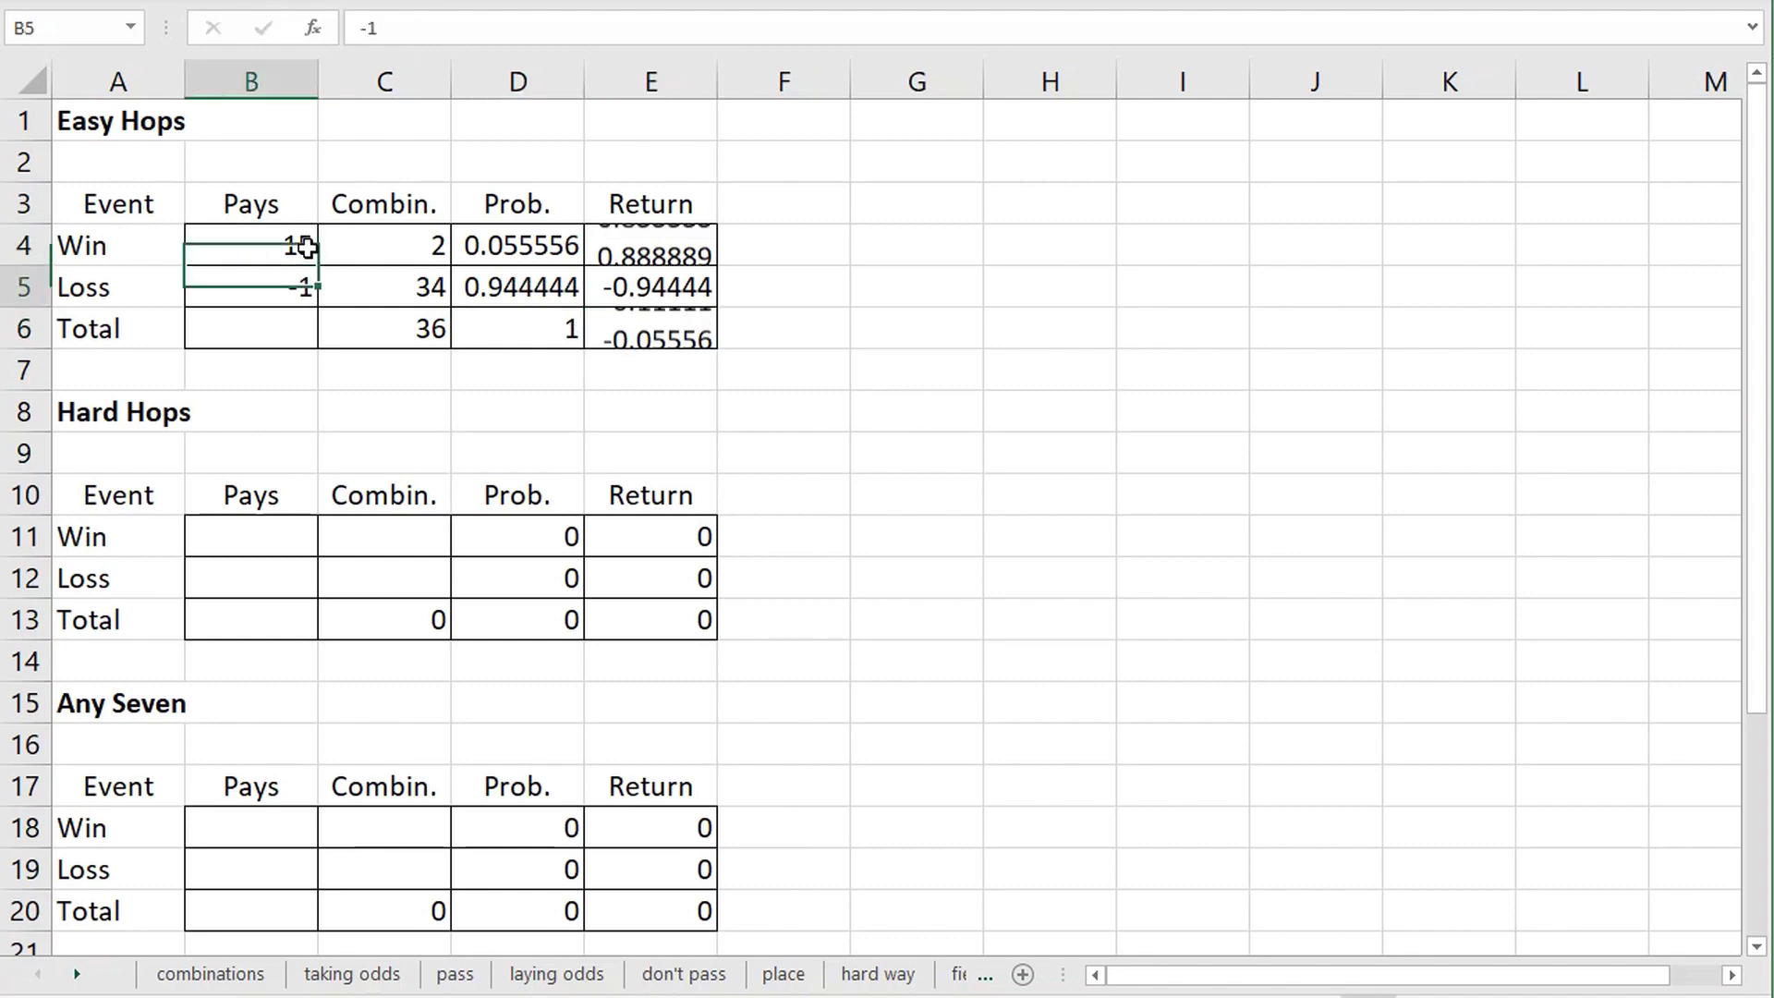
left_click(1095, 397)
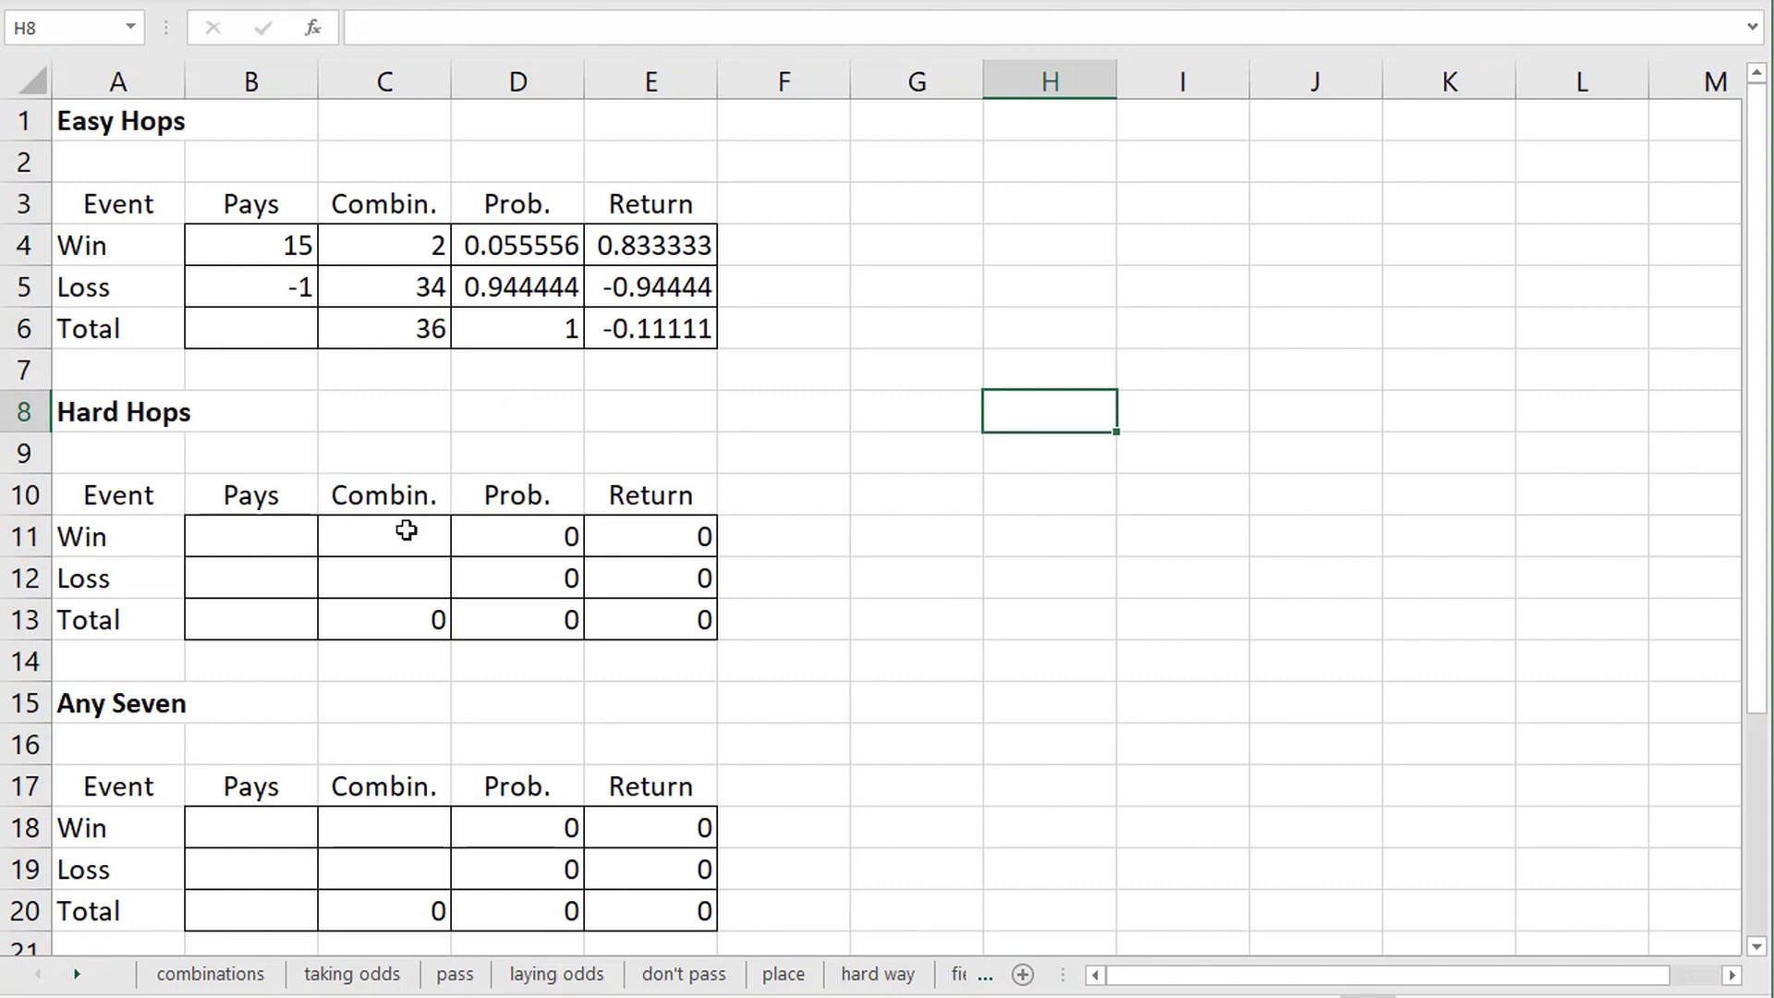
- Fill in the Hard Hops combinations with 1 for Win and 35 for Loss
left_click(410, 529)
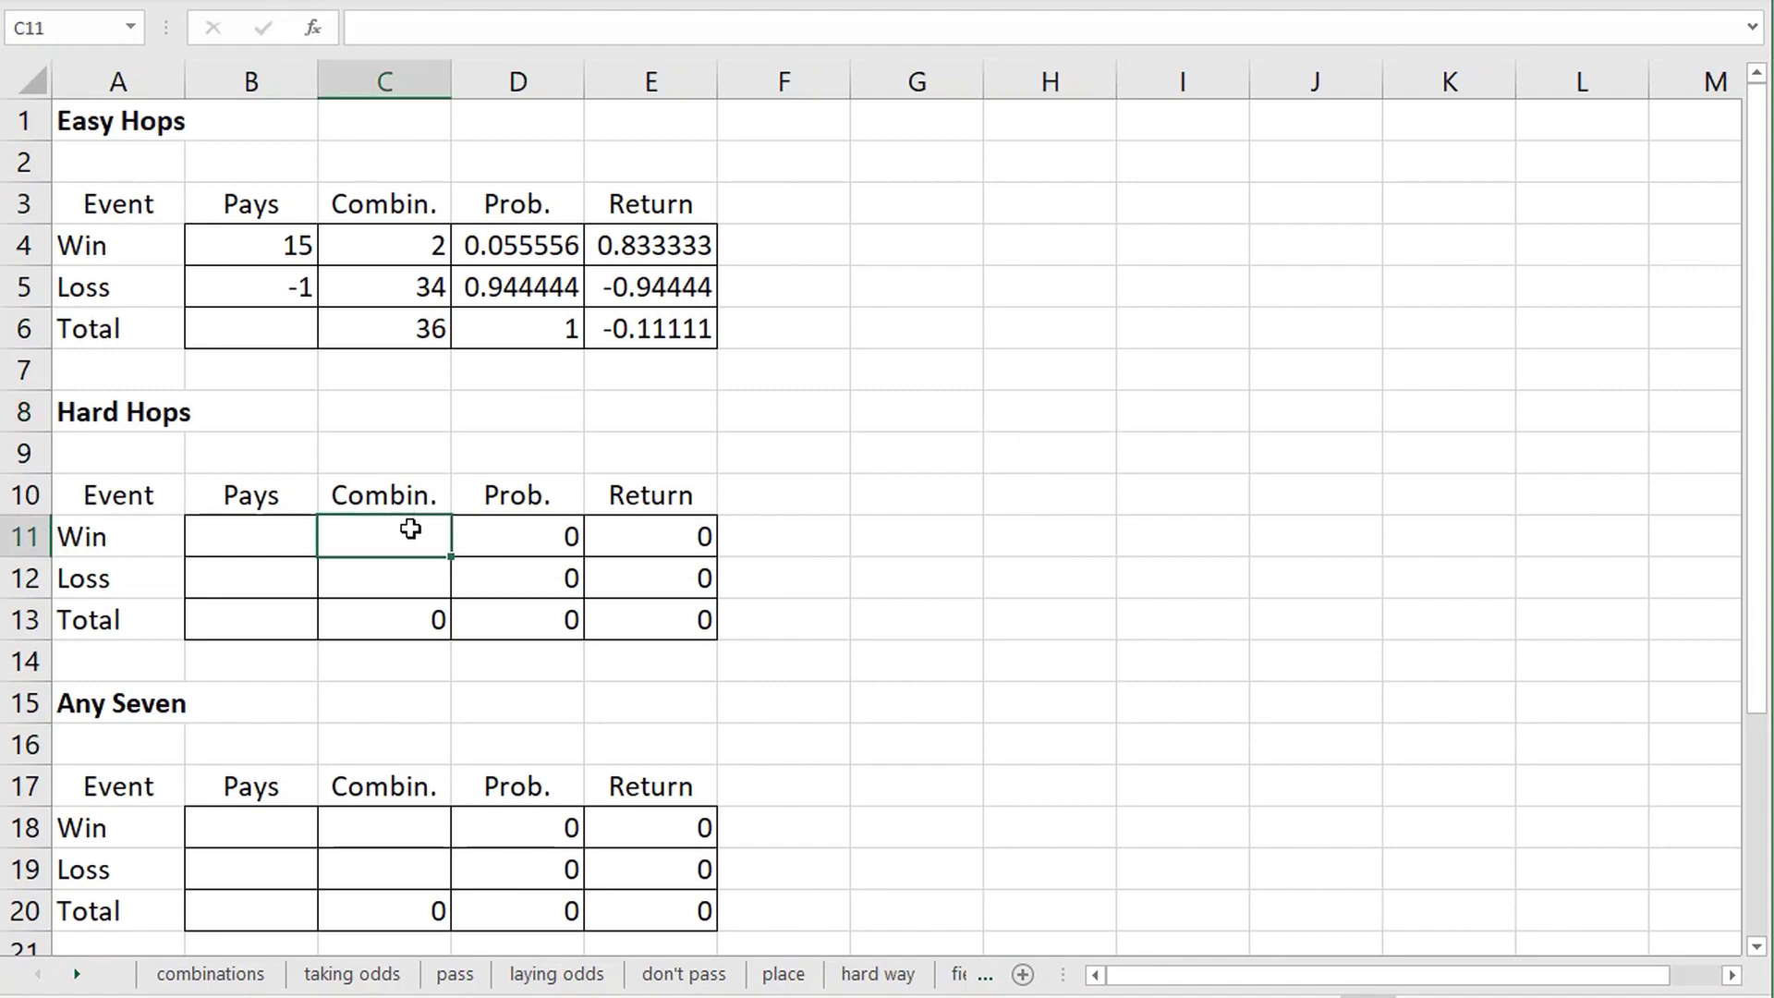
type("1")
key("Return")
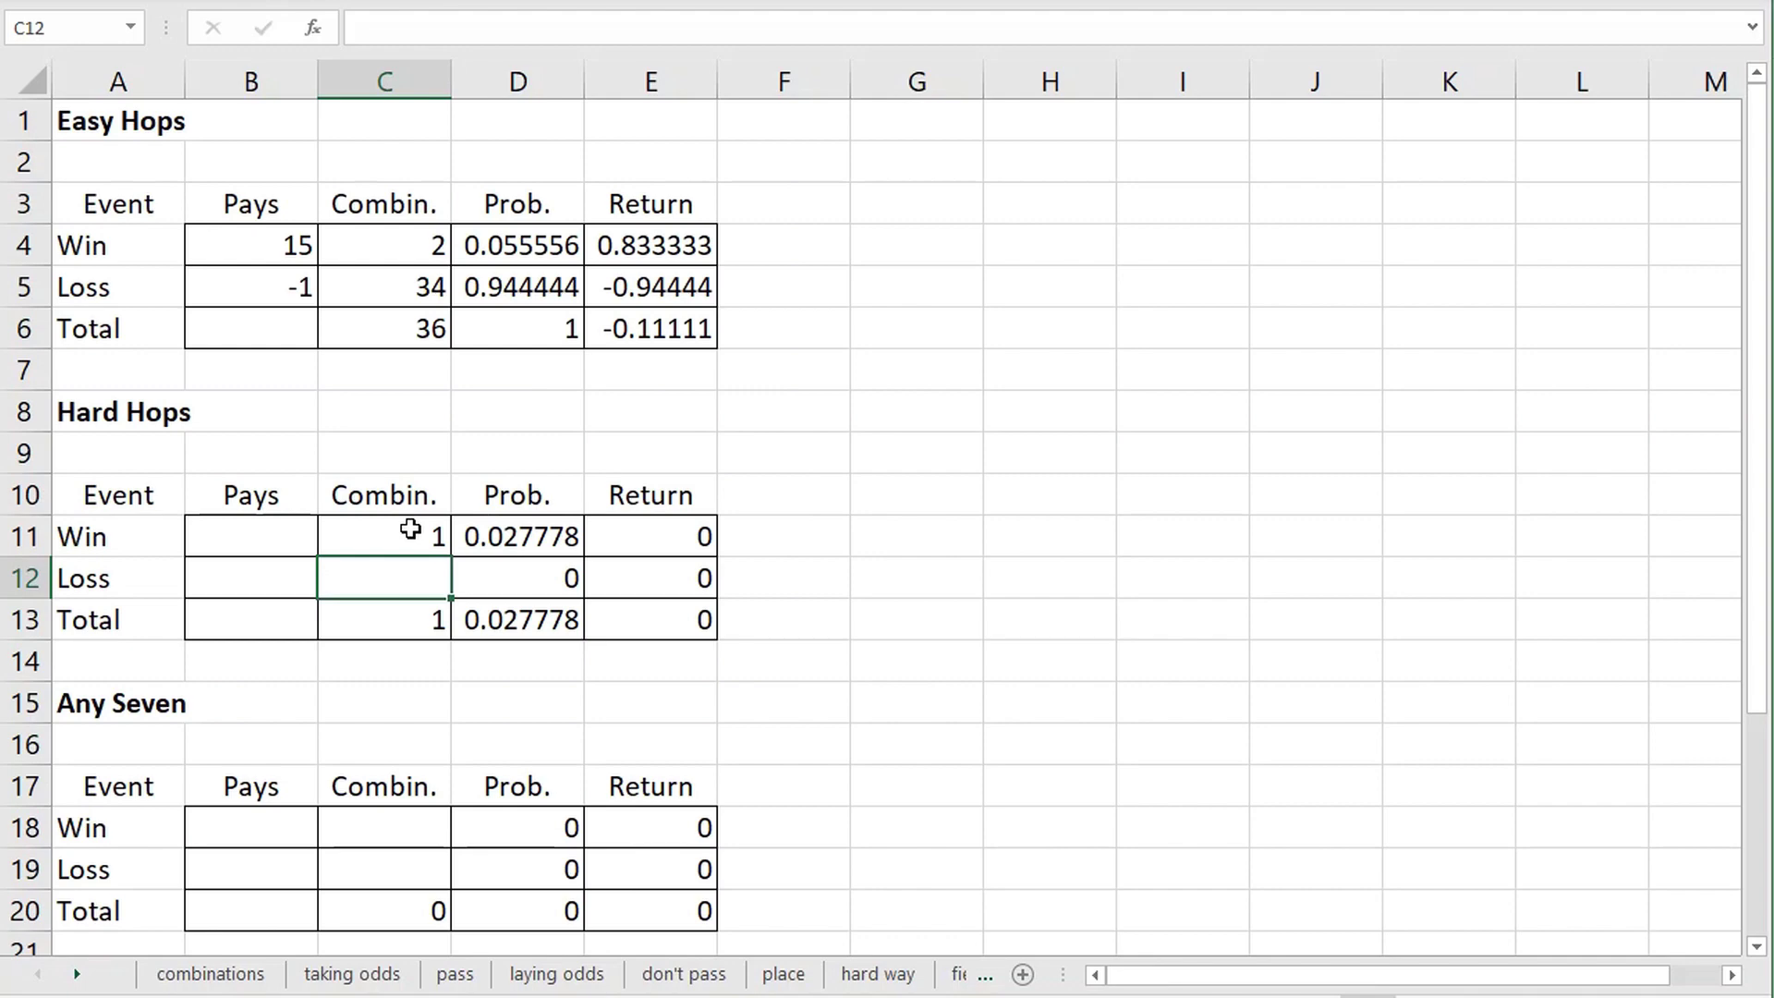
type("35")
key("Return")
- Fill in the Hard Hops payouts with 30 for Win and -1 for Loss, and check the total return
key("Left")
key("Up")
key("Up")
type("30")
key("Return")
type("-")
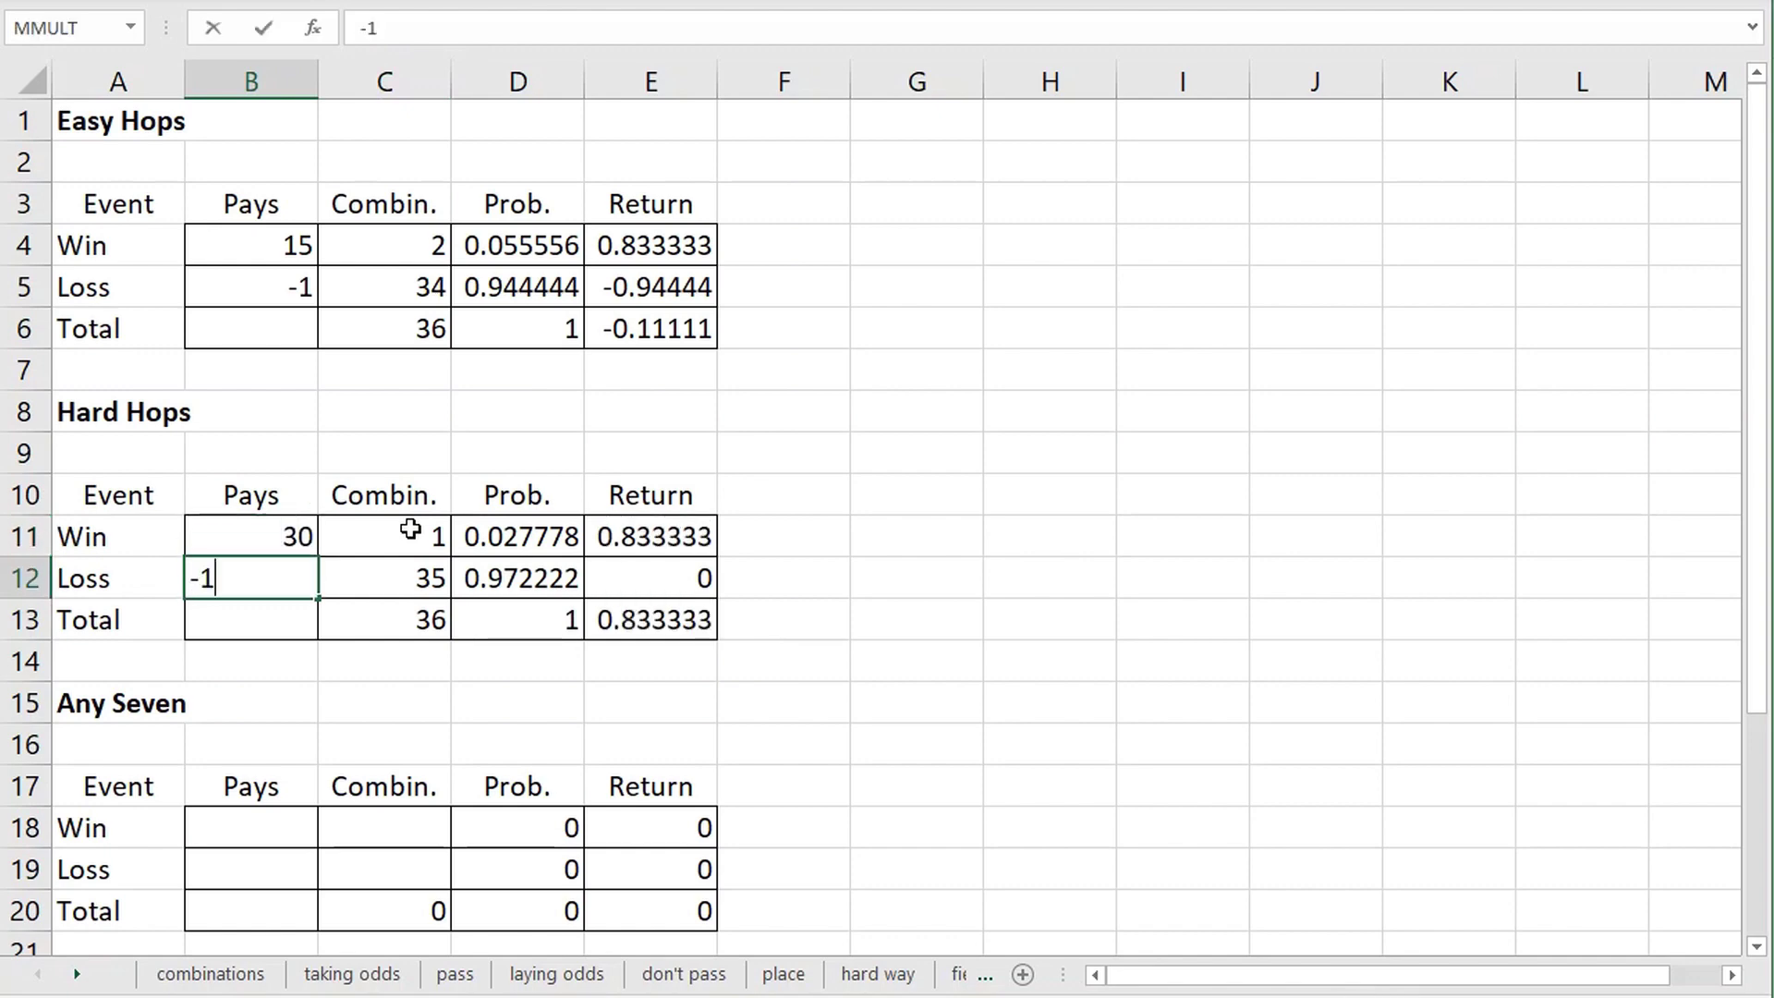
type("1")
key("Return")
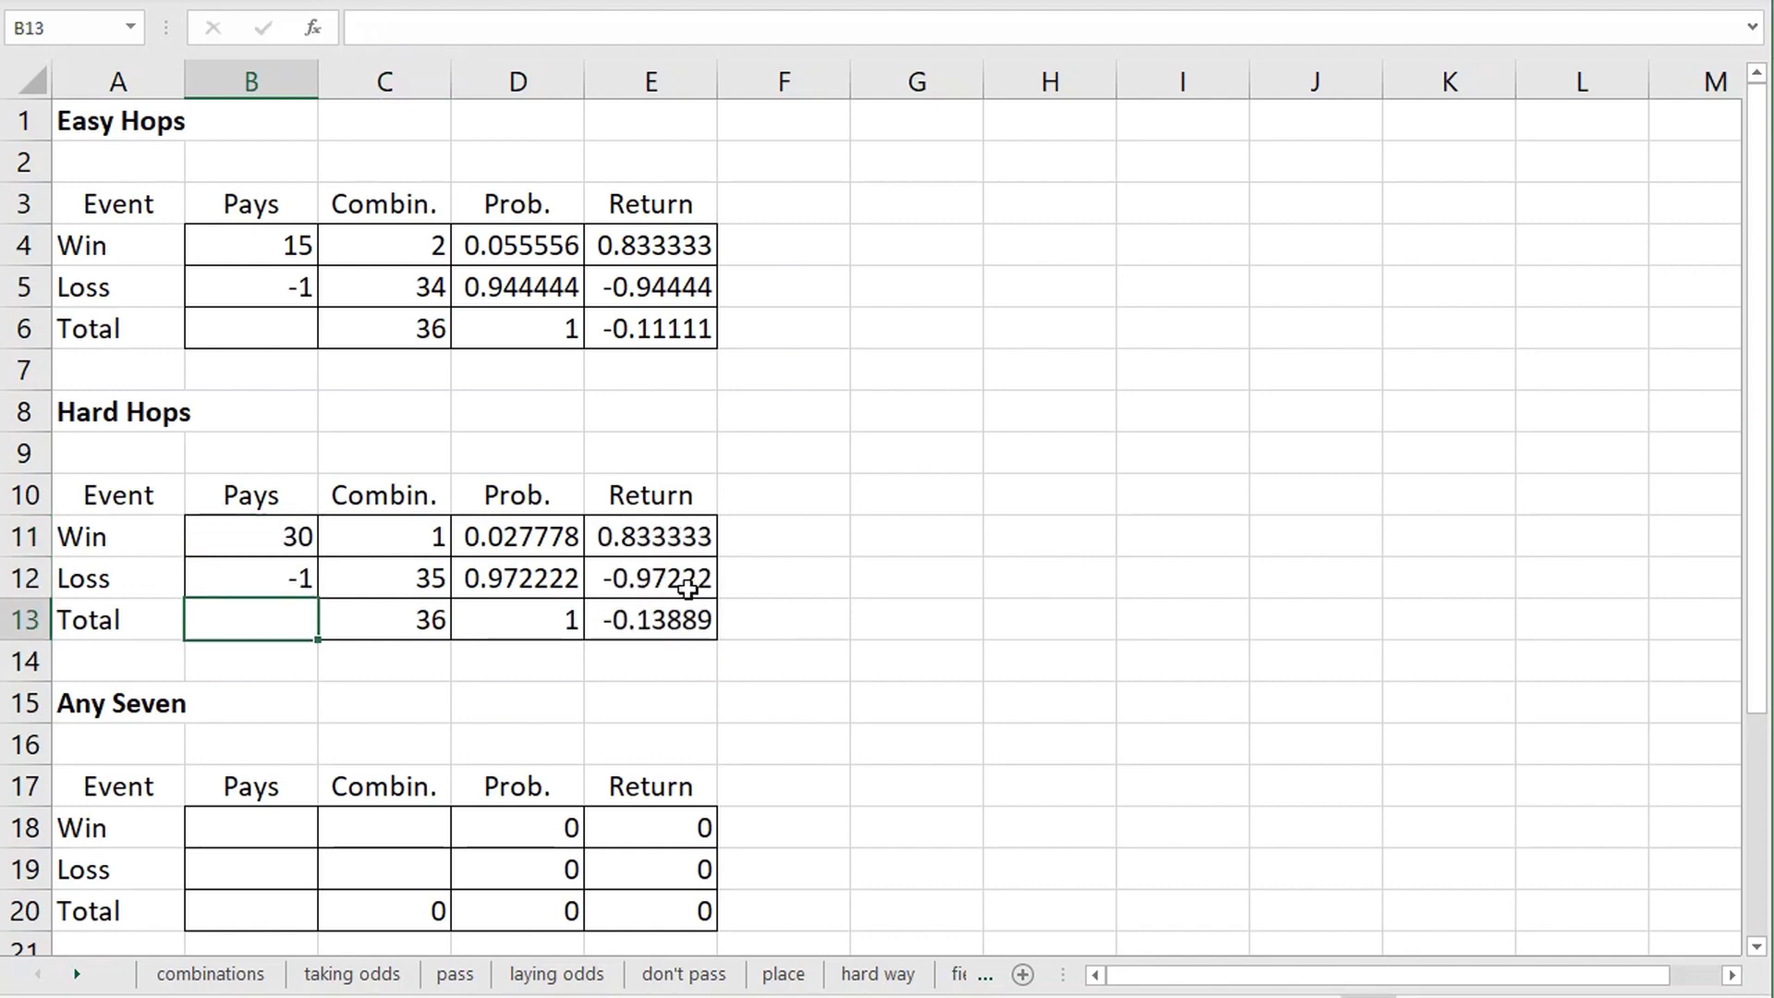
left_click(675, 627)
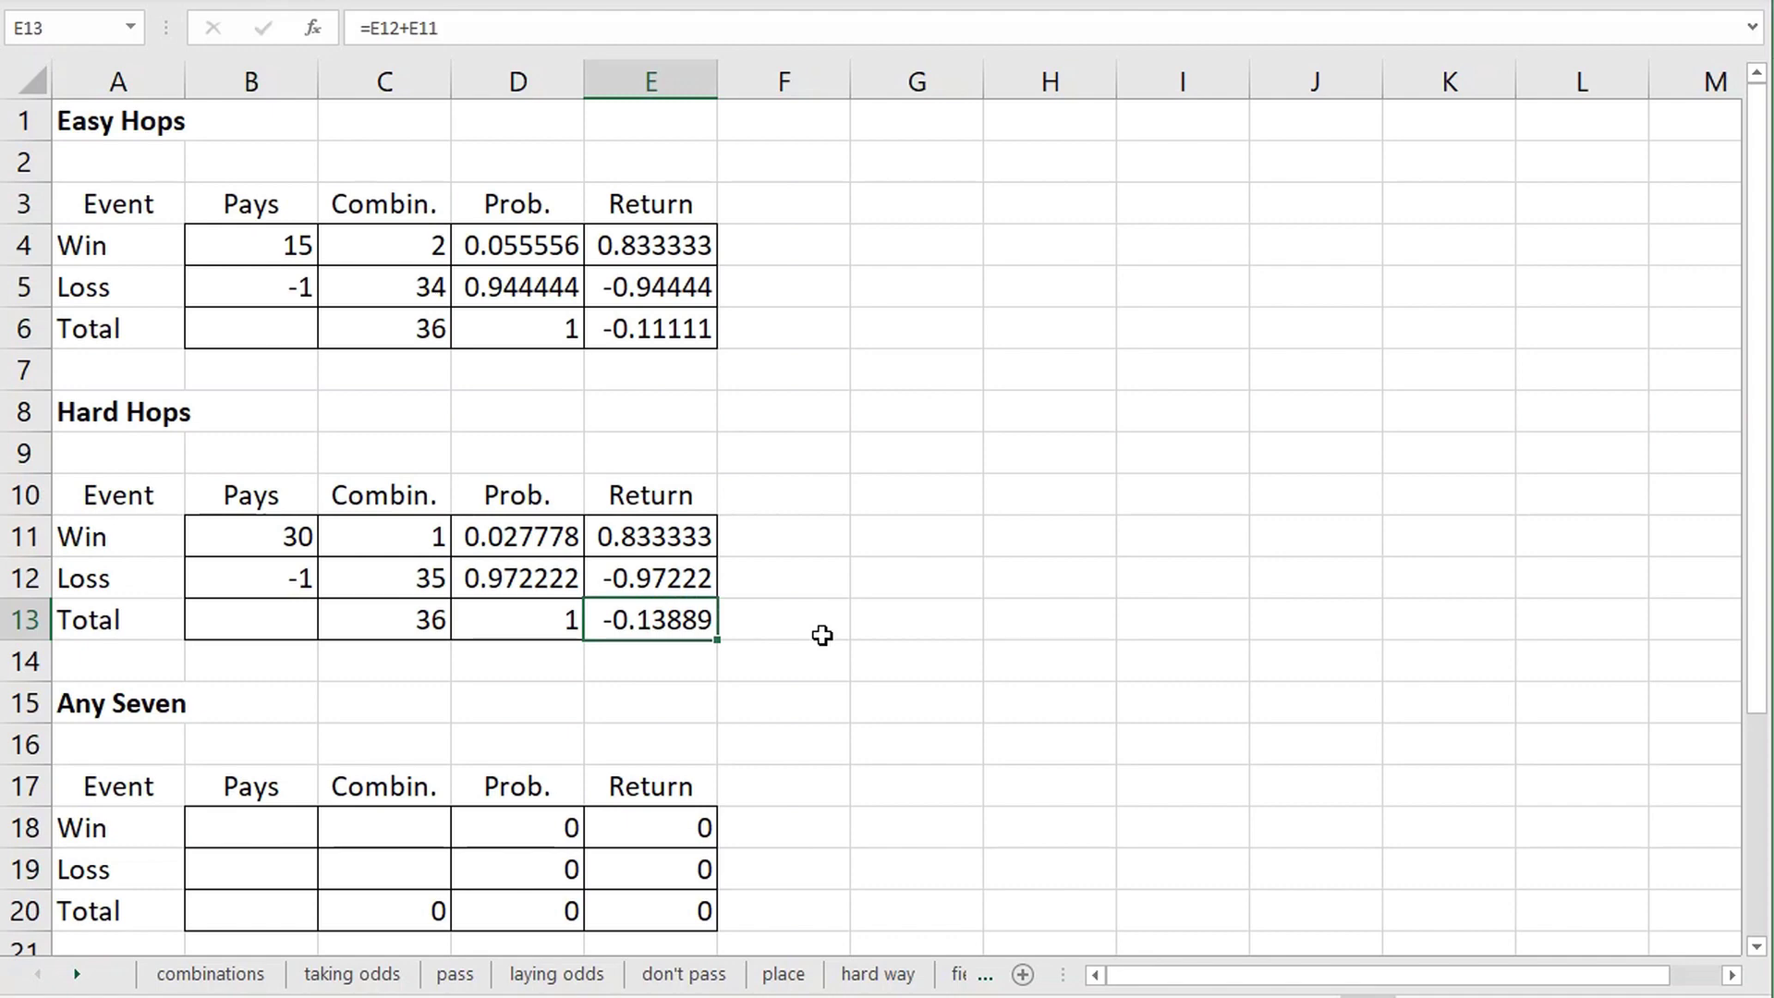
- Try Hard Hops Win payouts of 29, 31 and 32 in turn to compare the total return
left_click(258, 530)
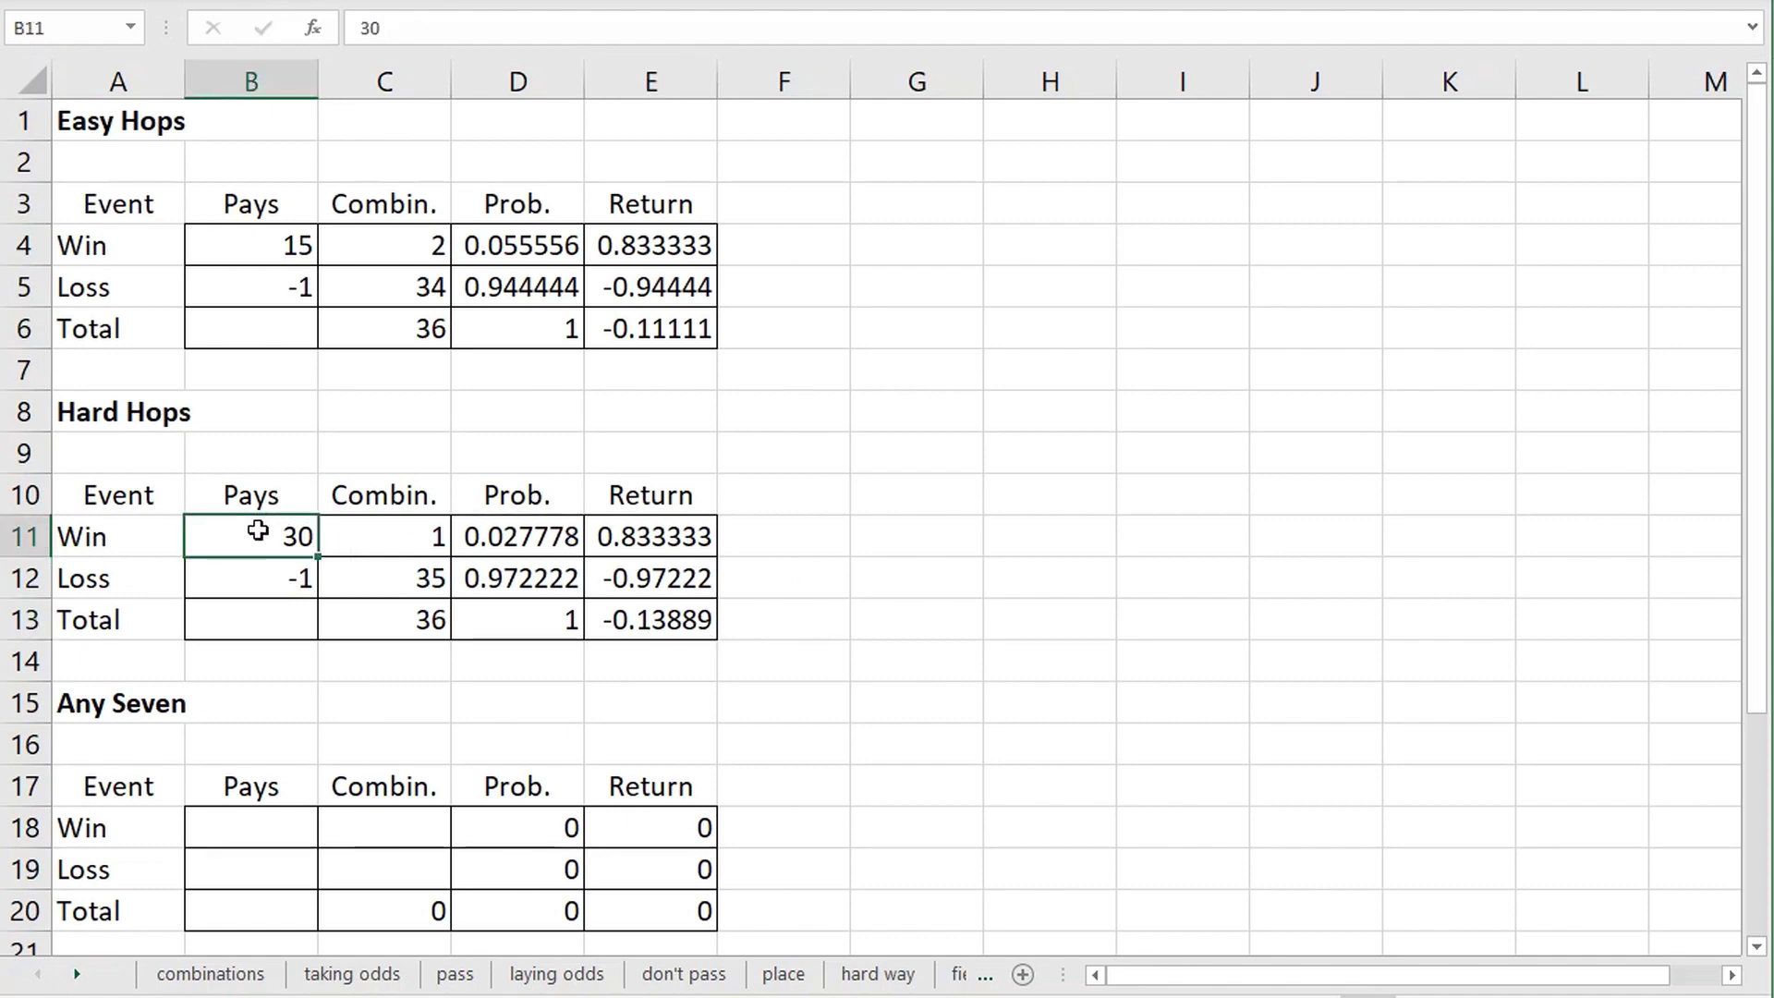
type("29")
key("Return")
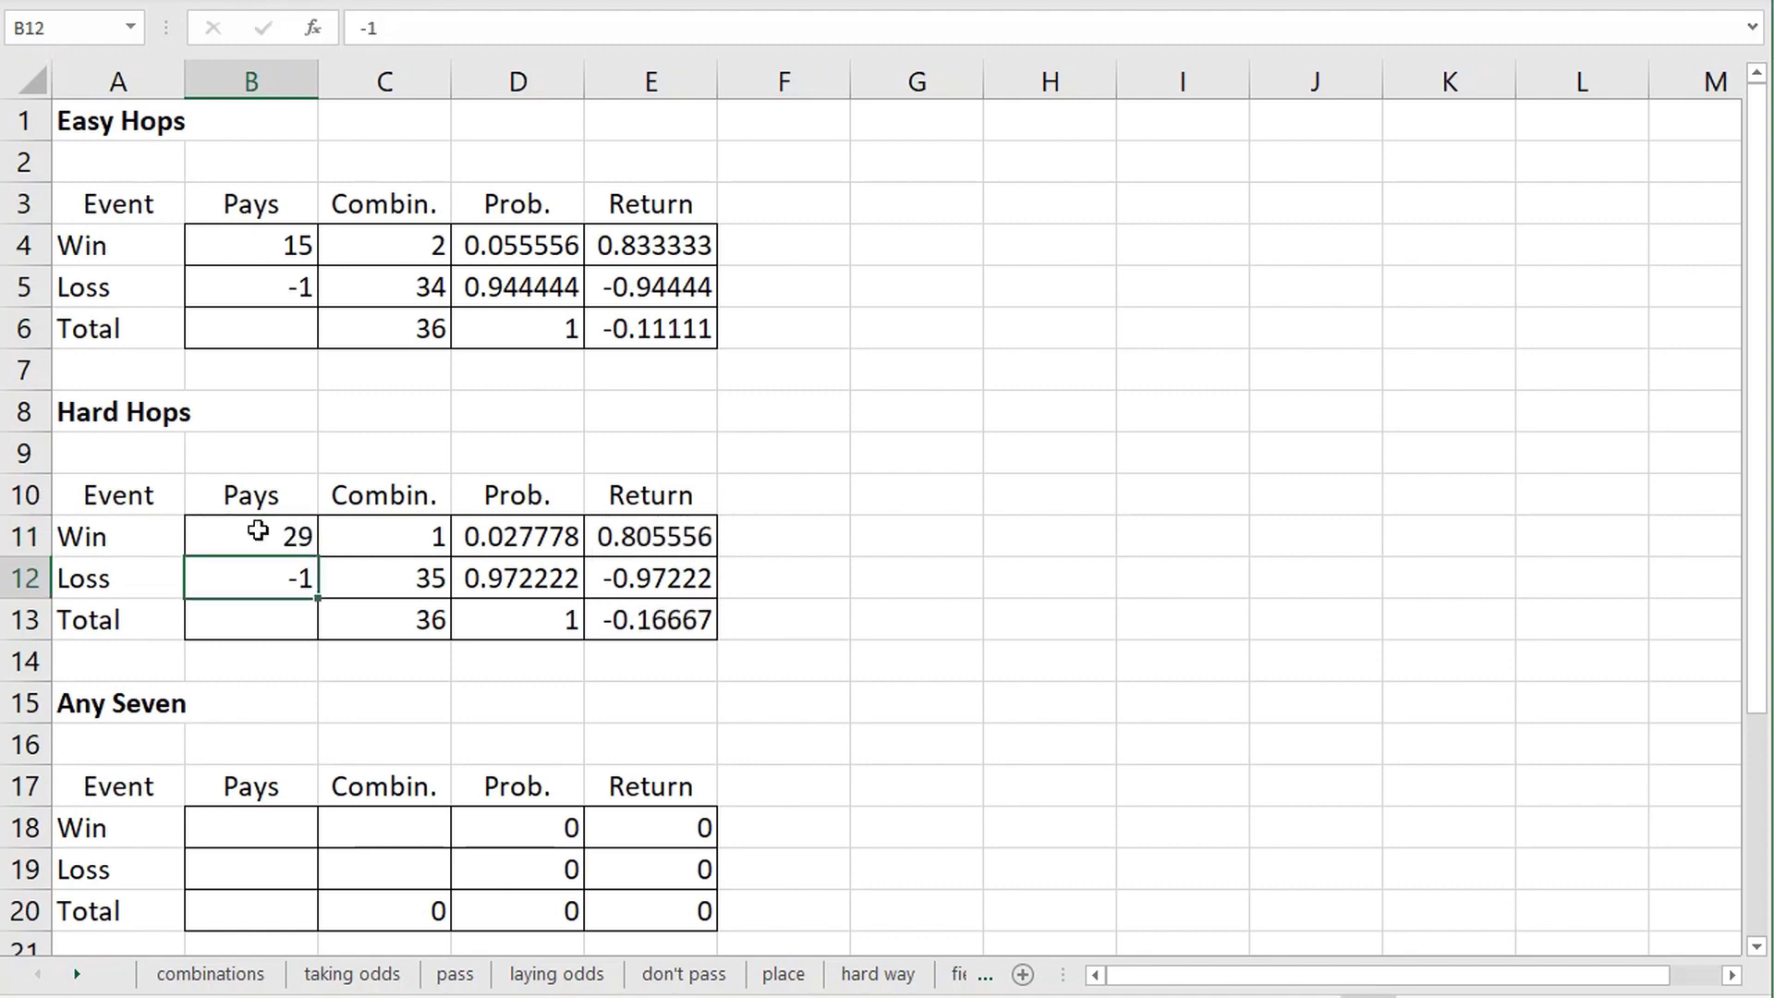
left_click(258, 530)
type("31")
key("Return")
left_click(256, 530)
type("3")
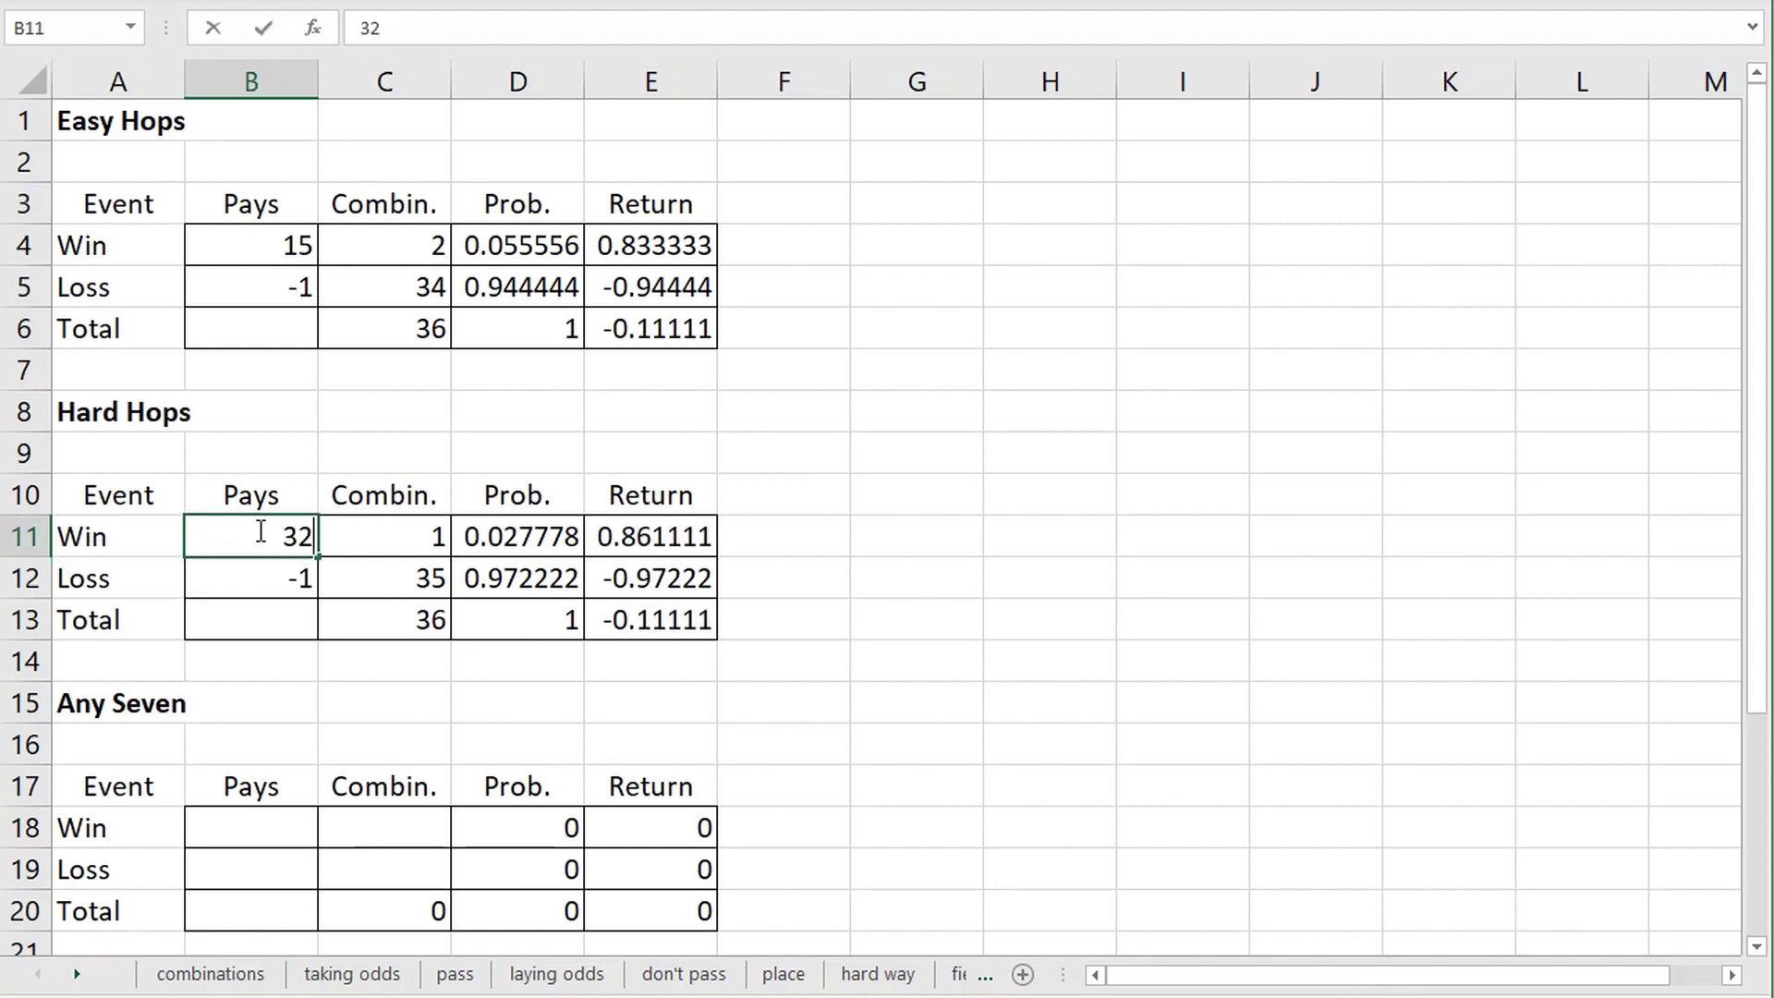
type("2")
key("Return")
- Try a Hard Hops Win payout of 33, and restore the payout to 30
left_click(258, 530)
type("33")
key("Return")
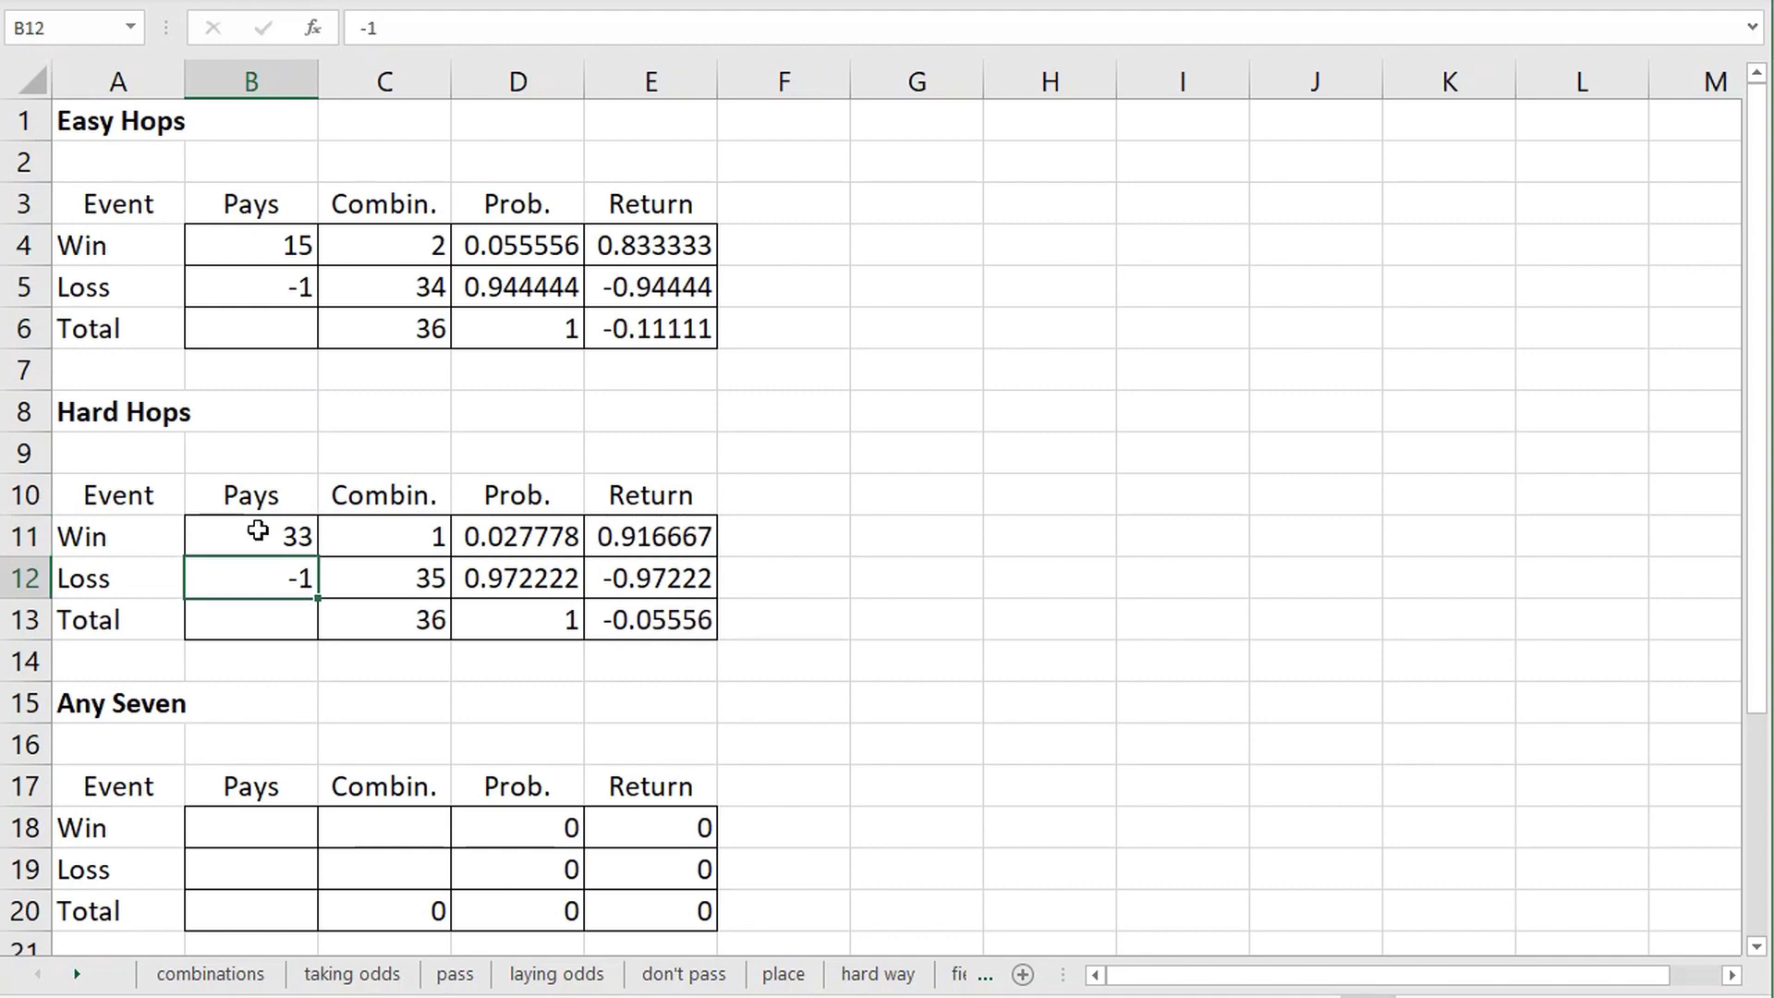
left_click(258, 531)
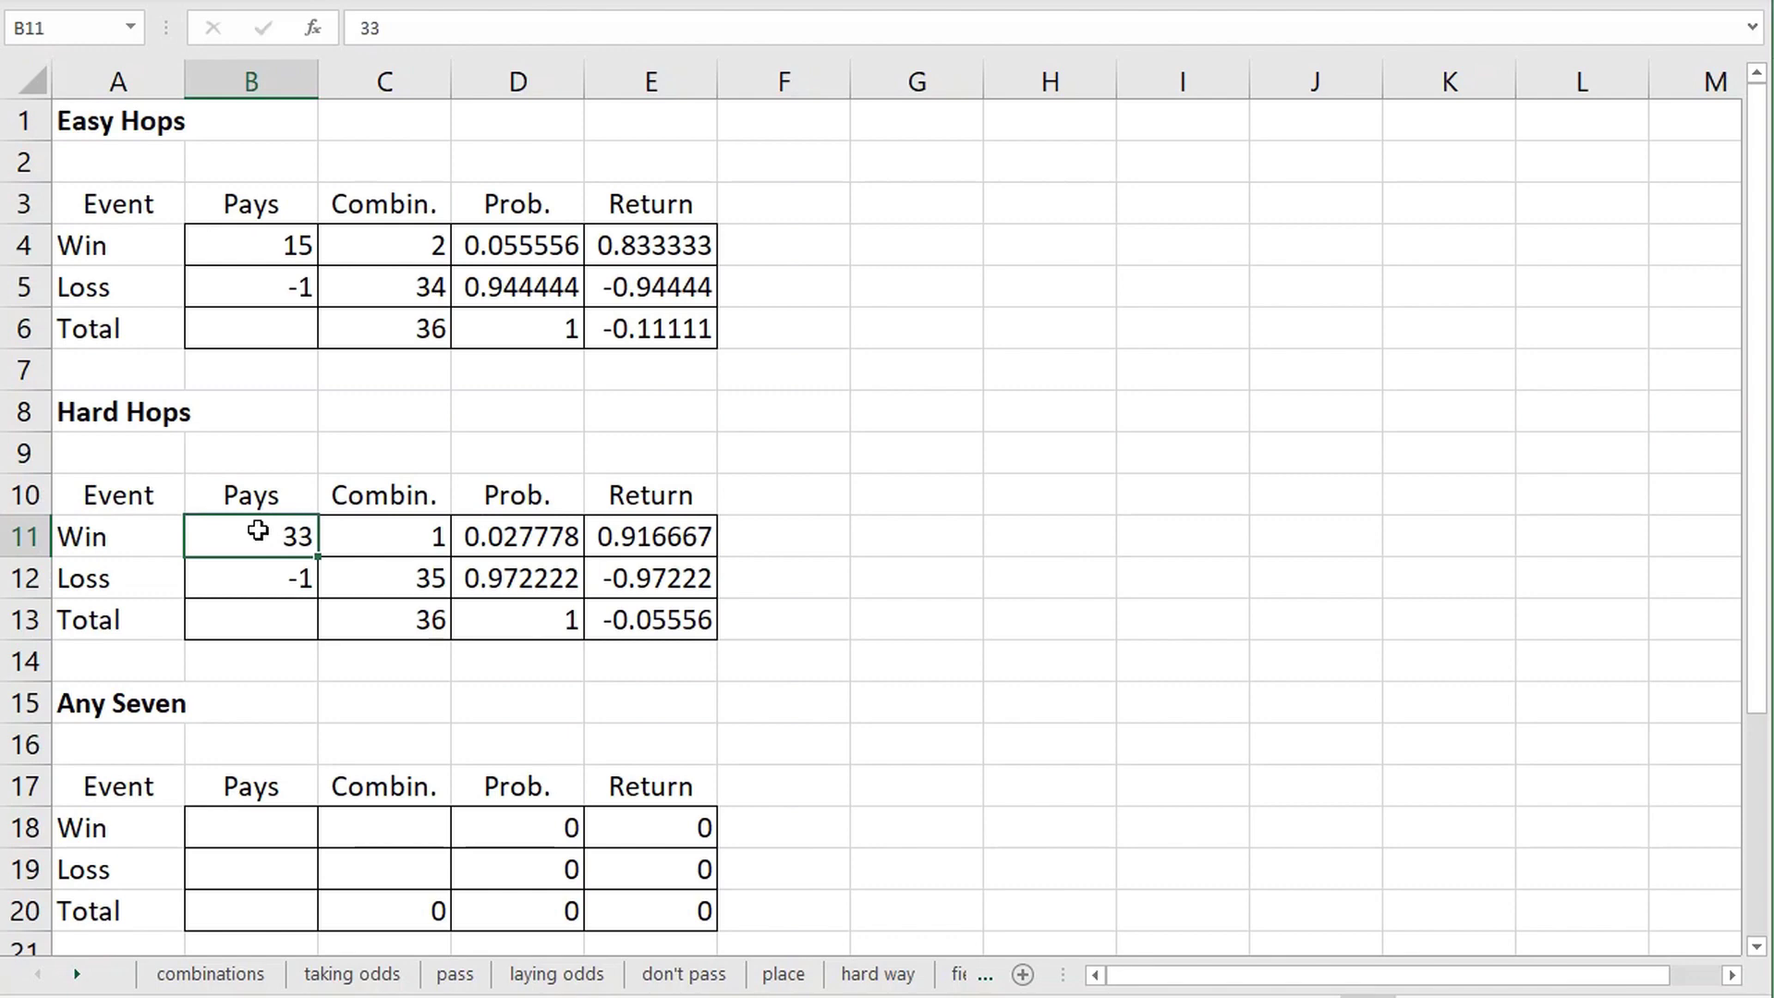
type("30")
key("Return")
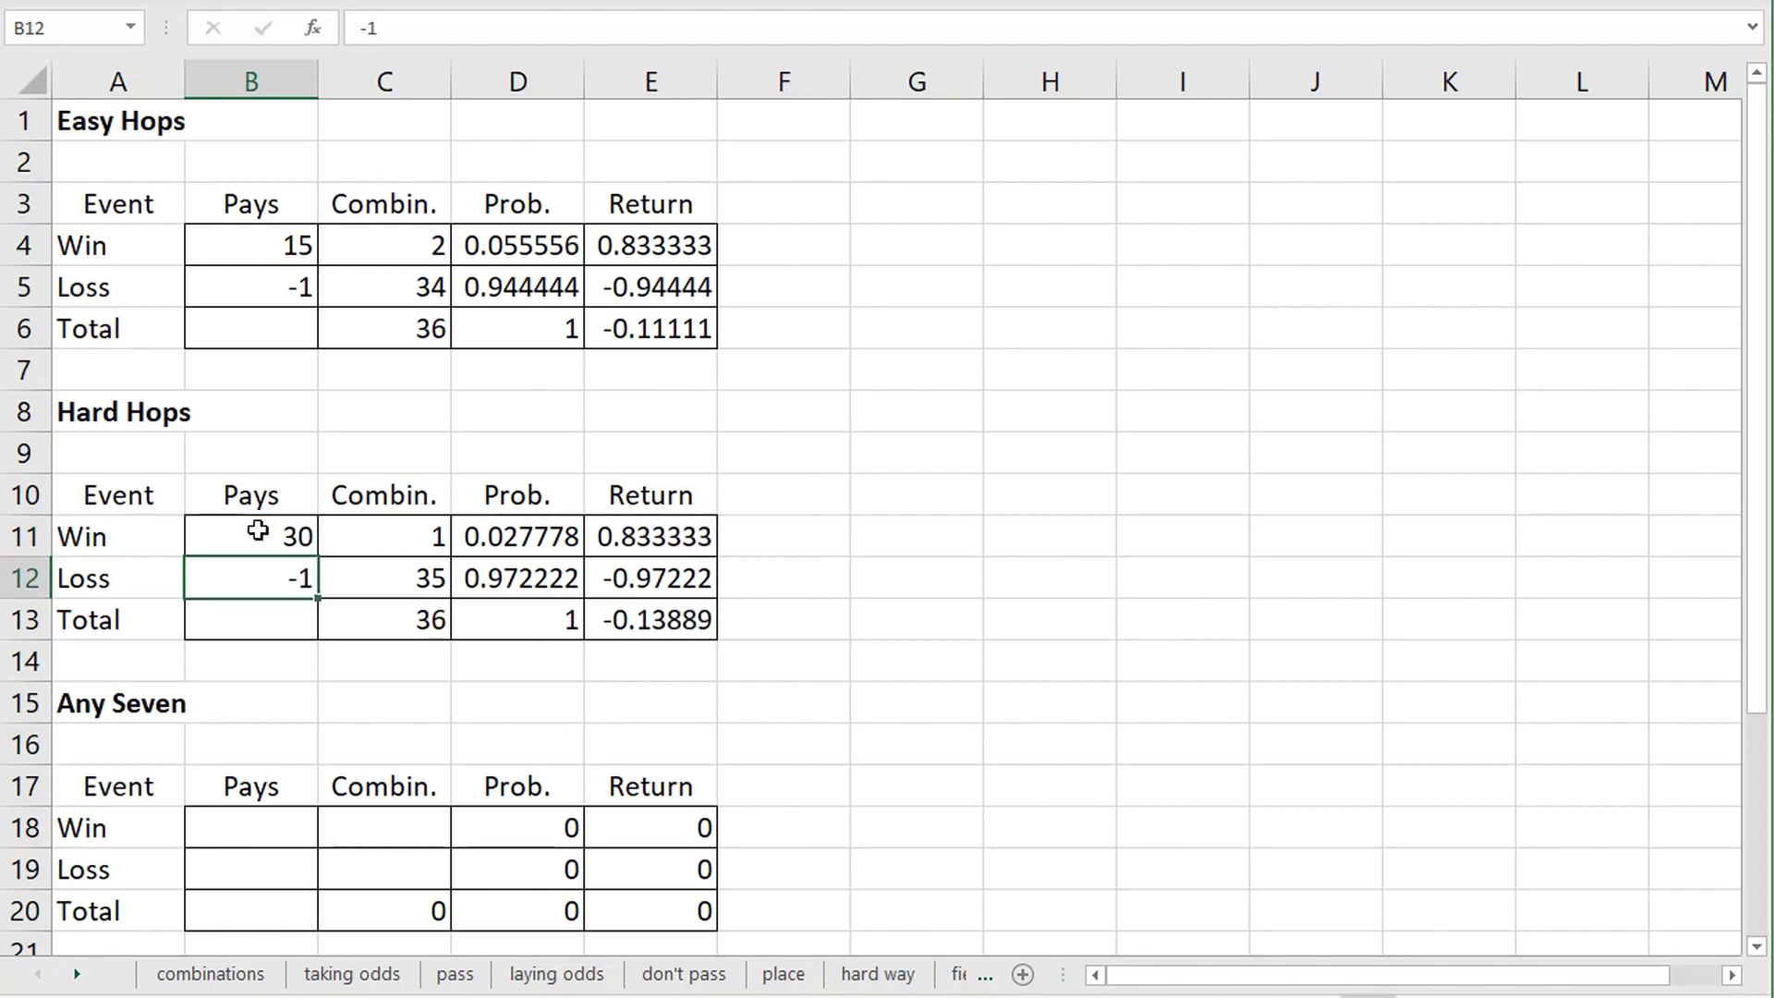
- For the Any Seven table's Win combinations, look up the number of ways to roll 7 on the combinations sheet
scroll(1207, 520, "down", 2)
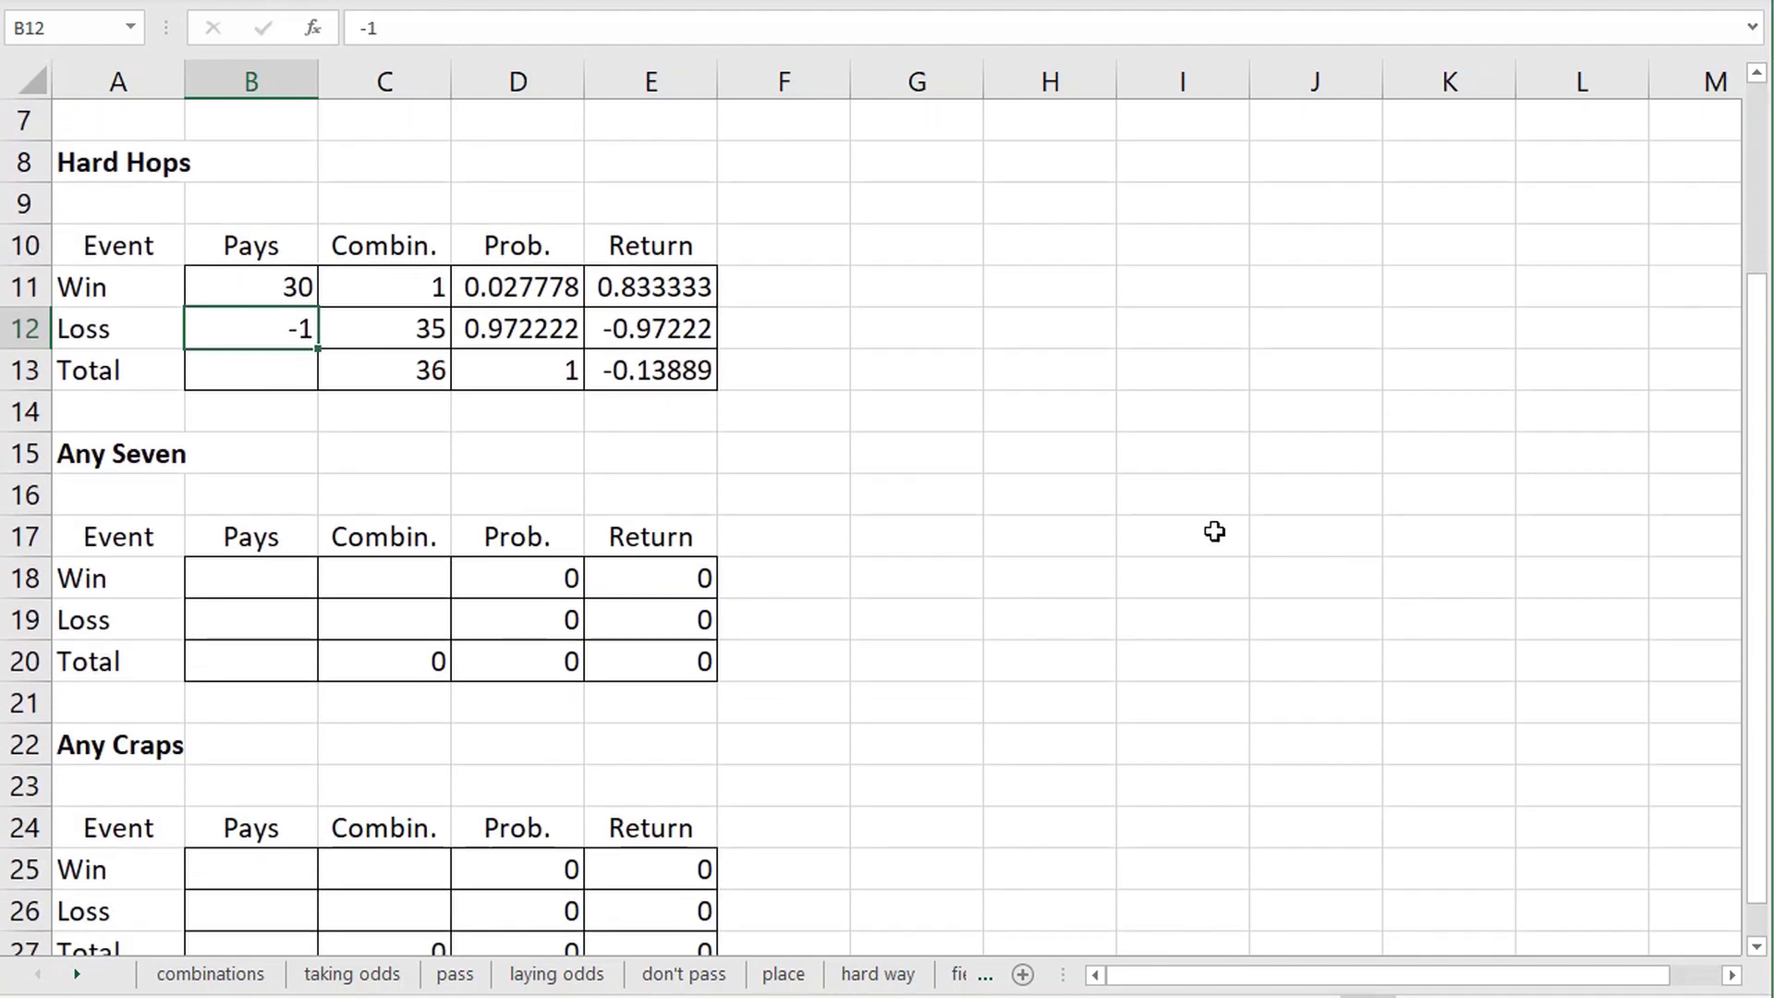
scroll(1215, 531, "down", 1)
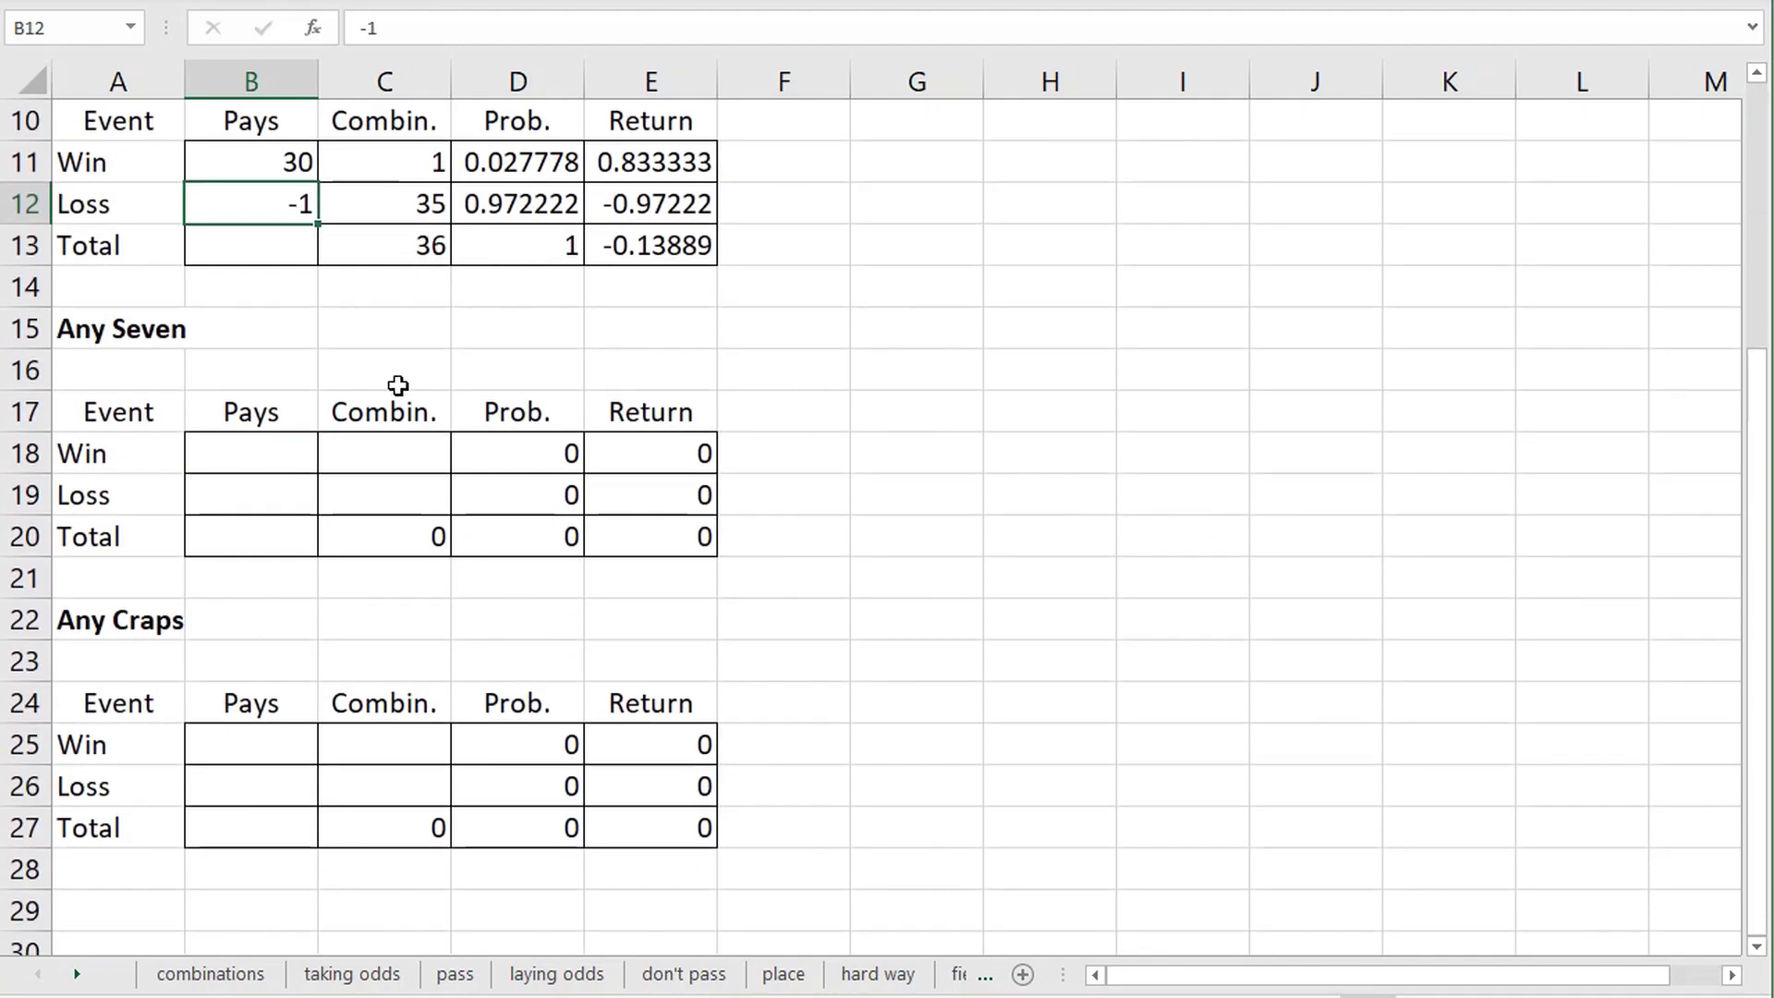
left_click(404, 454)
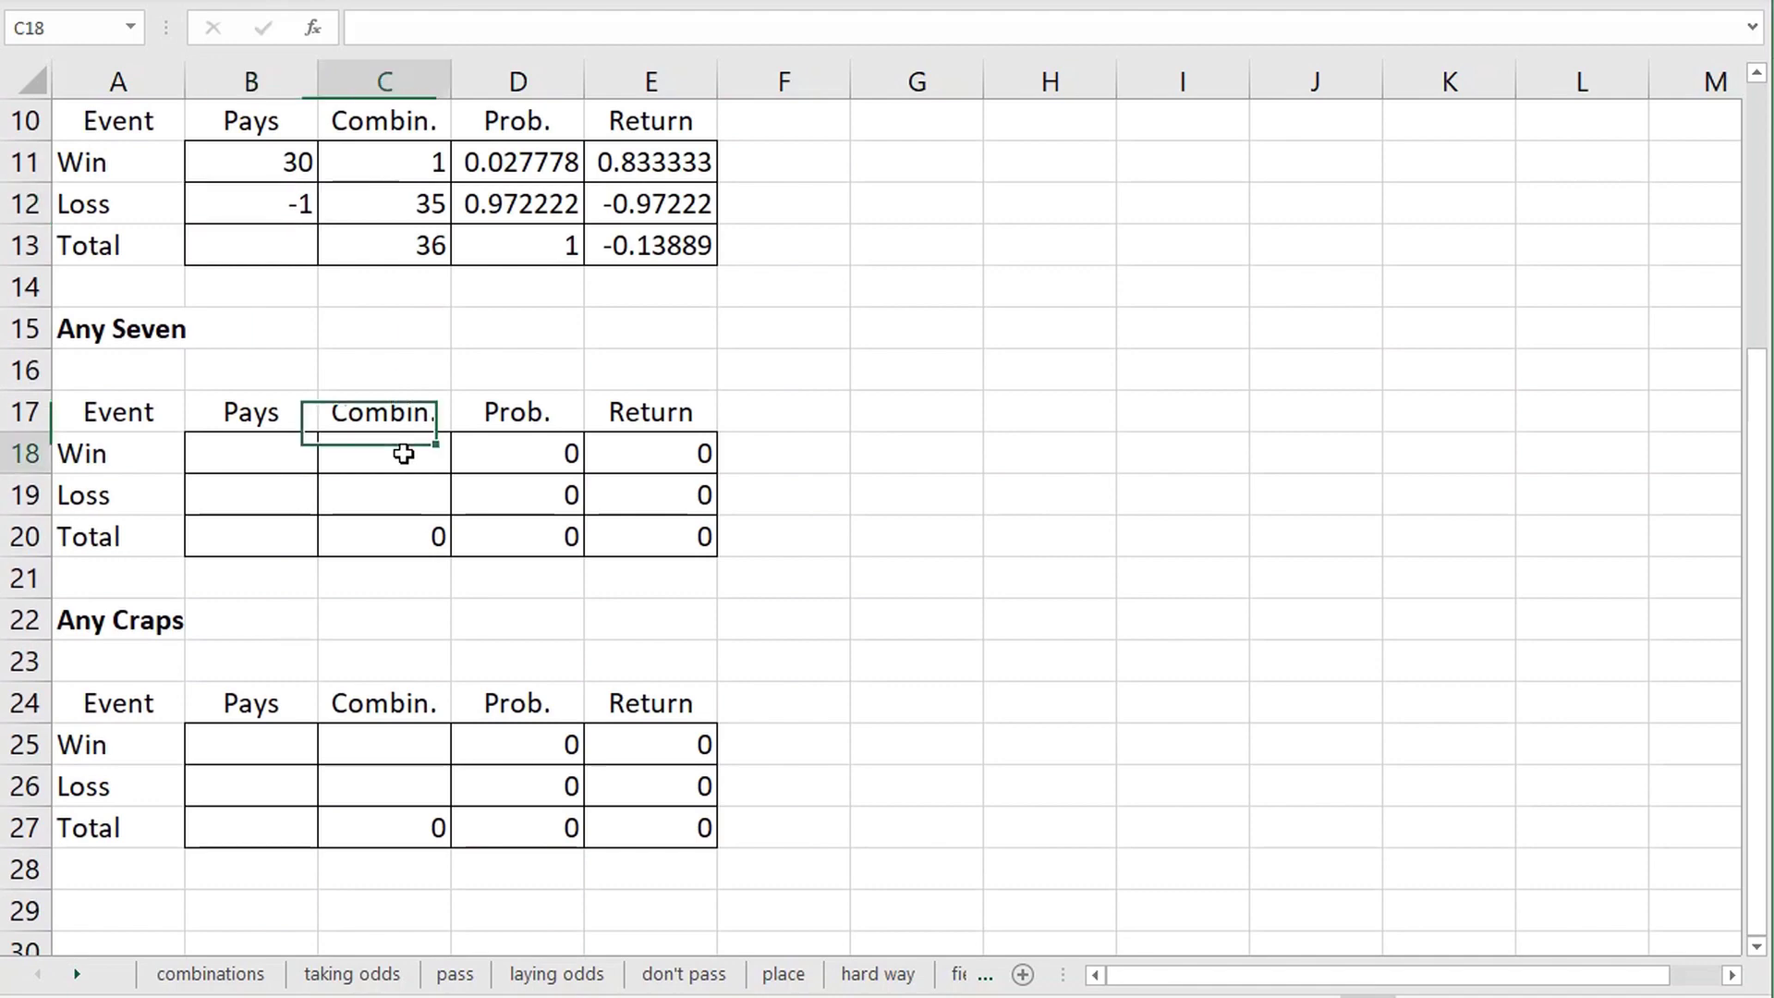
left_click(240, 972)
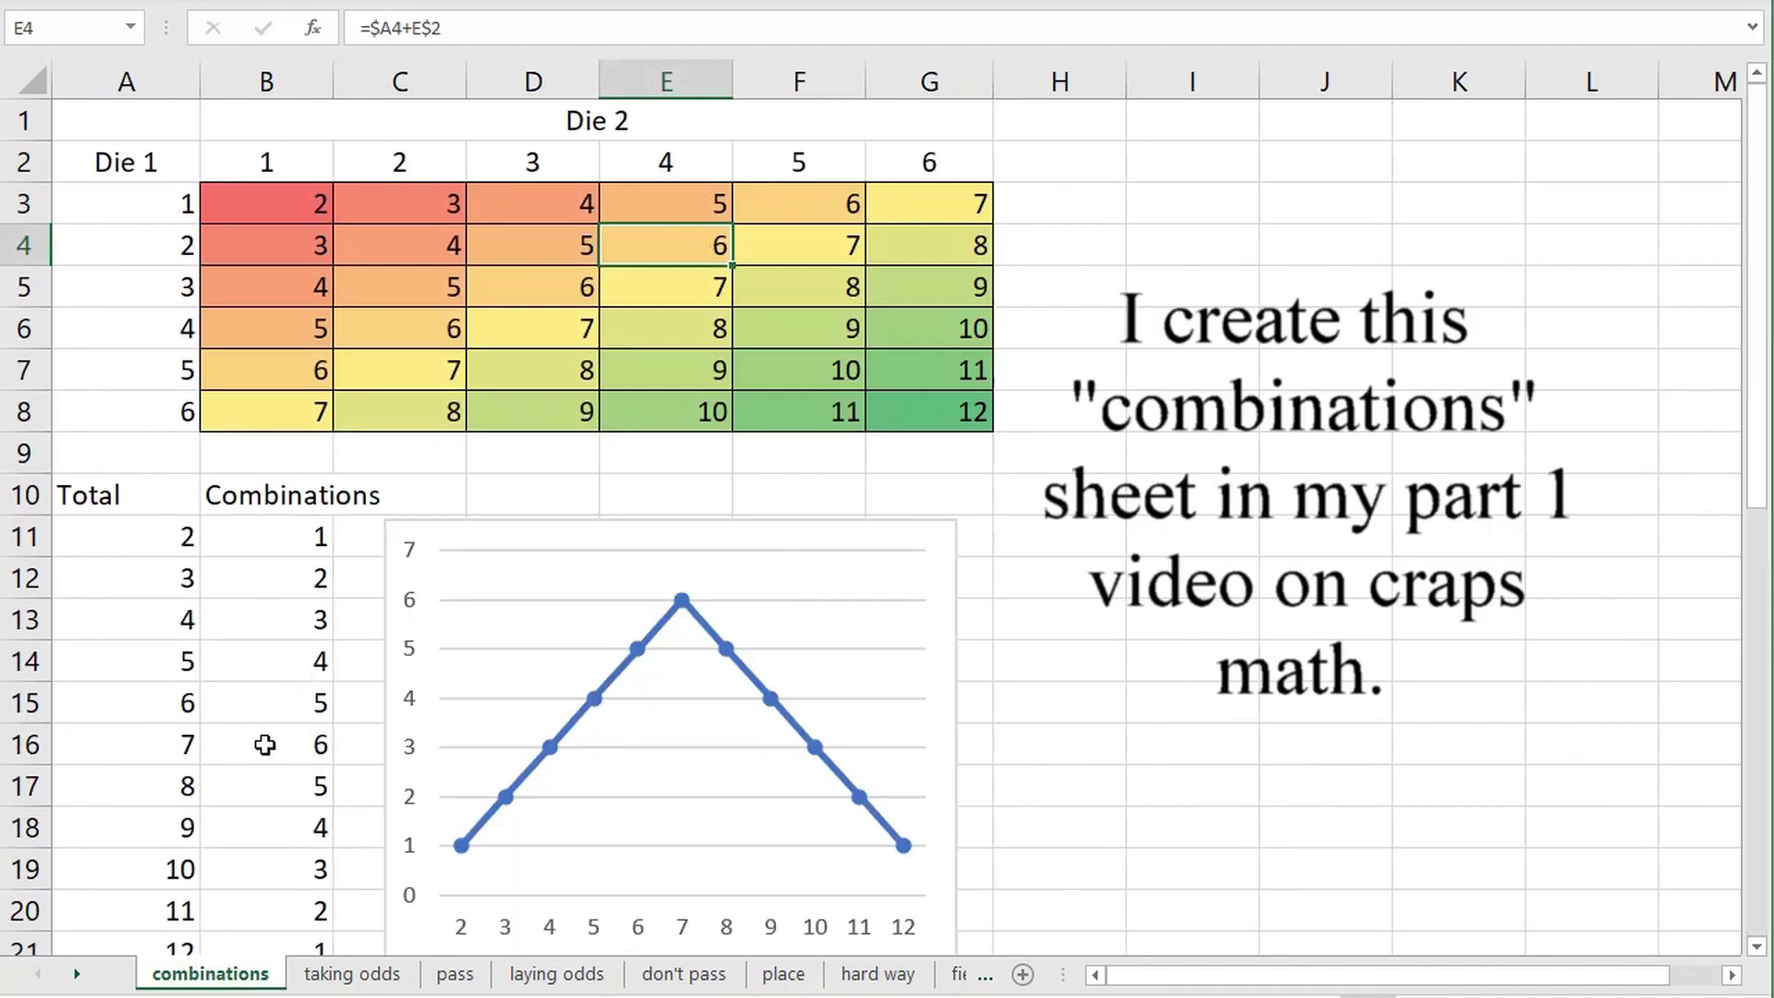
left_click(302, 753)
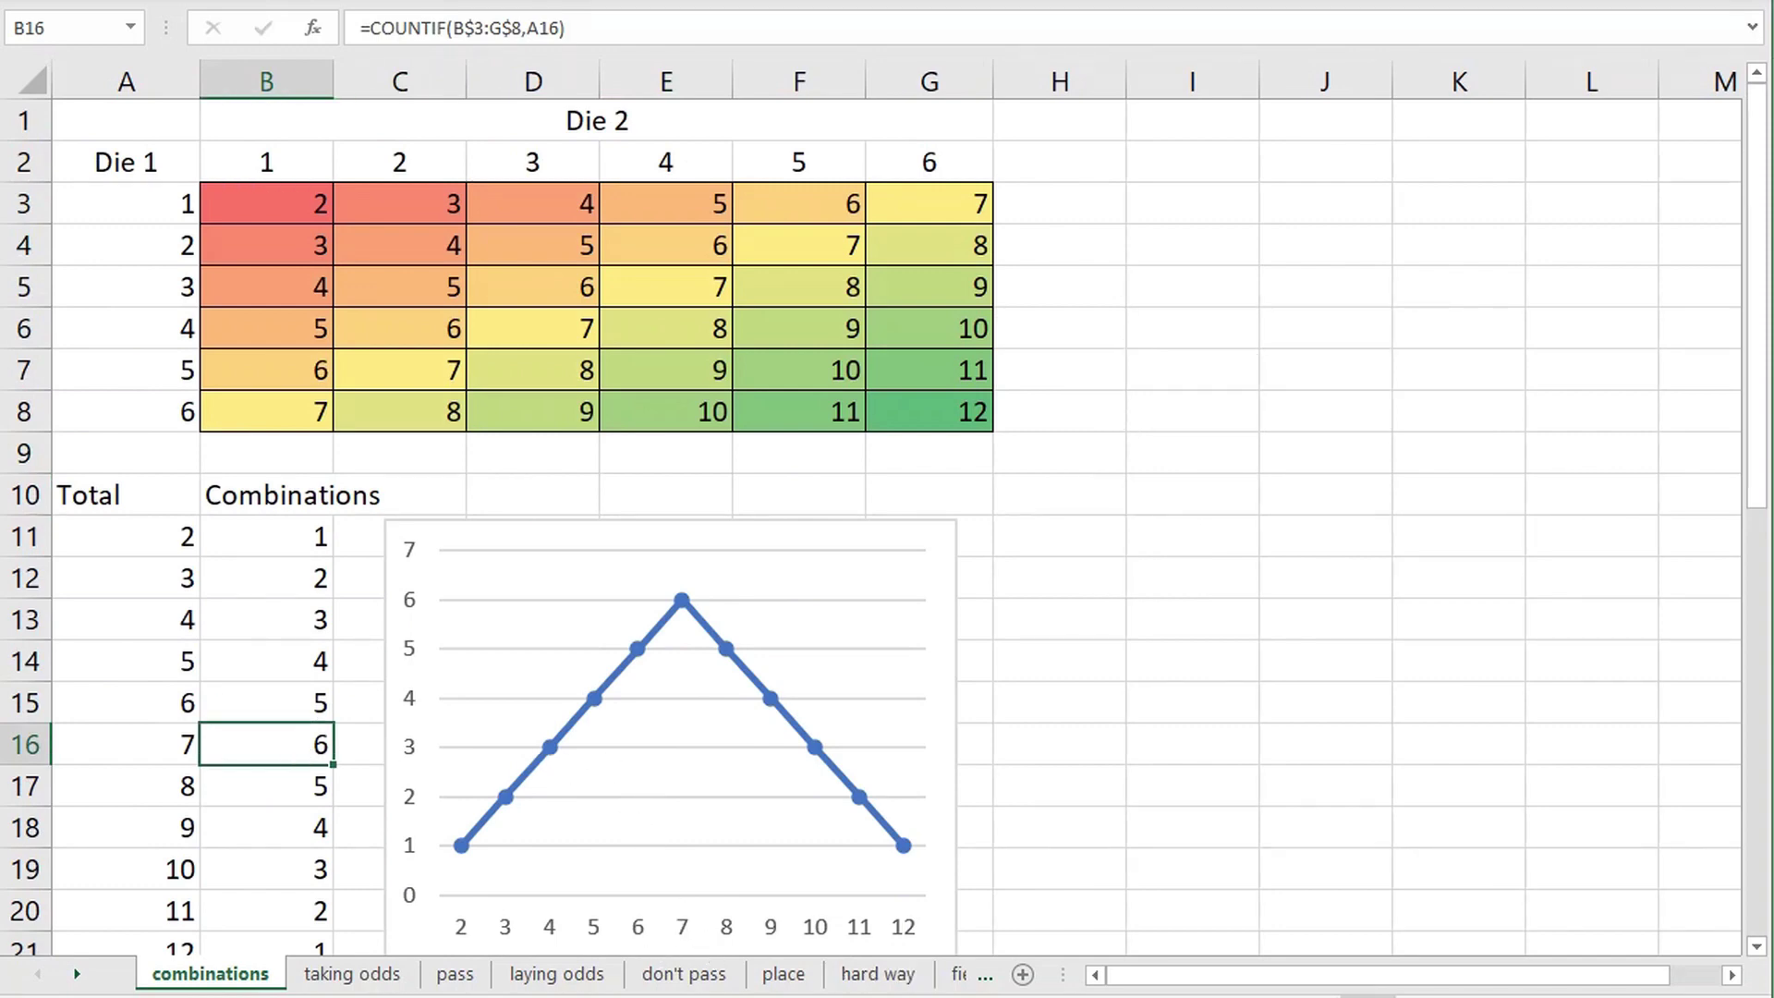
- On the sucker bets sheet, fill in the Any Seven combinations with 6 for Win and 30 for Loss
left_click(76, 974)
left_click(77, 974)
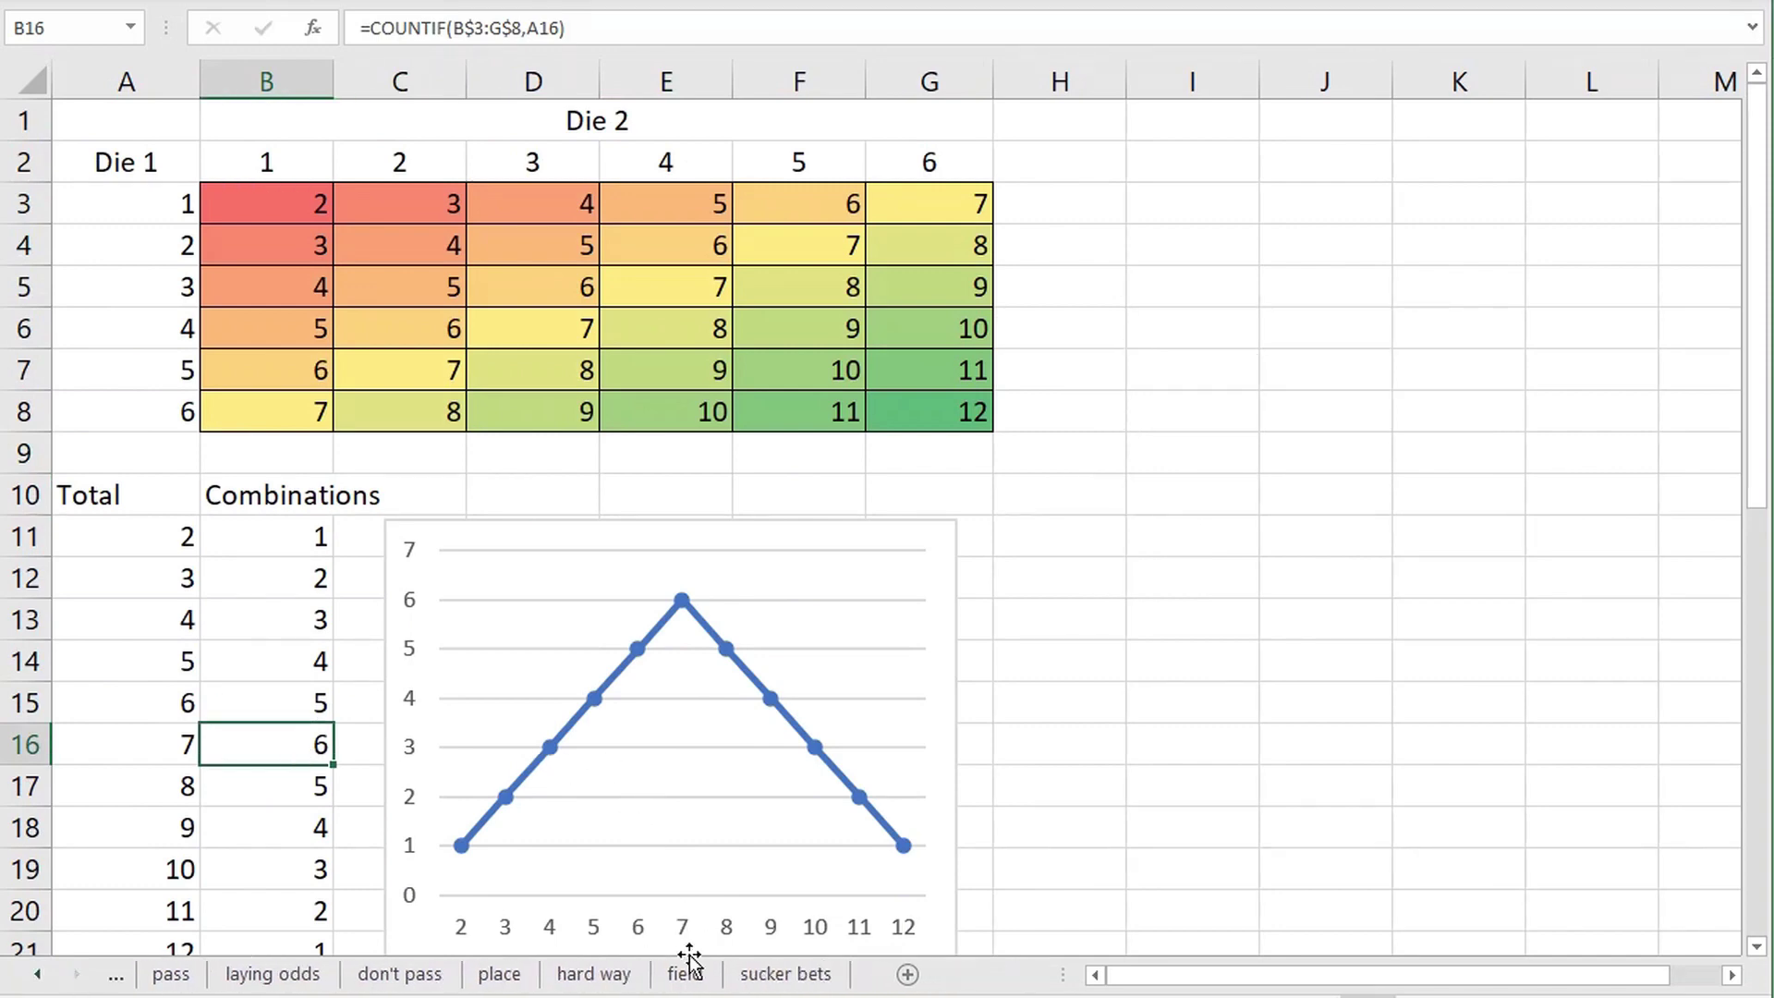
left_click(805, 975)
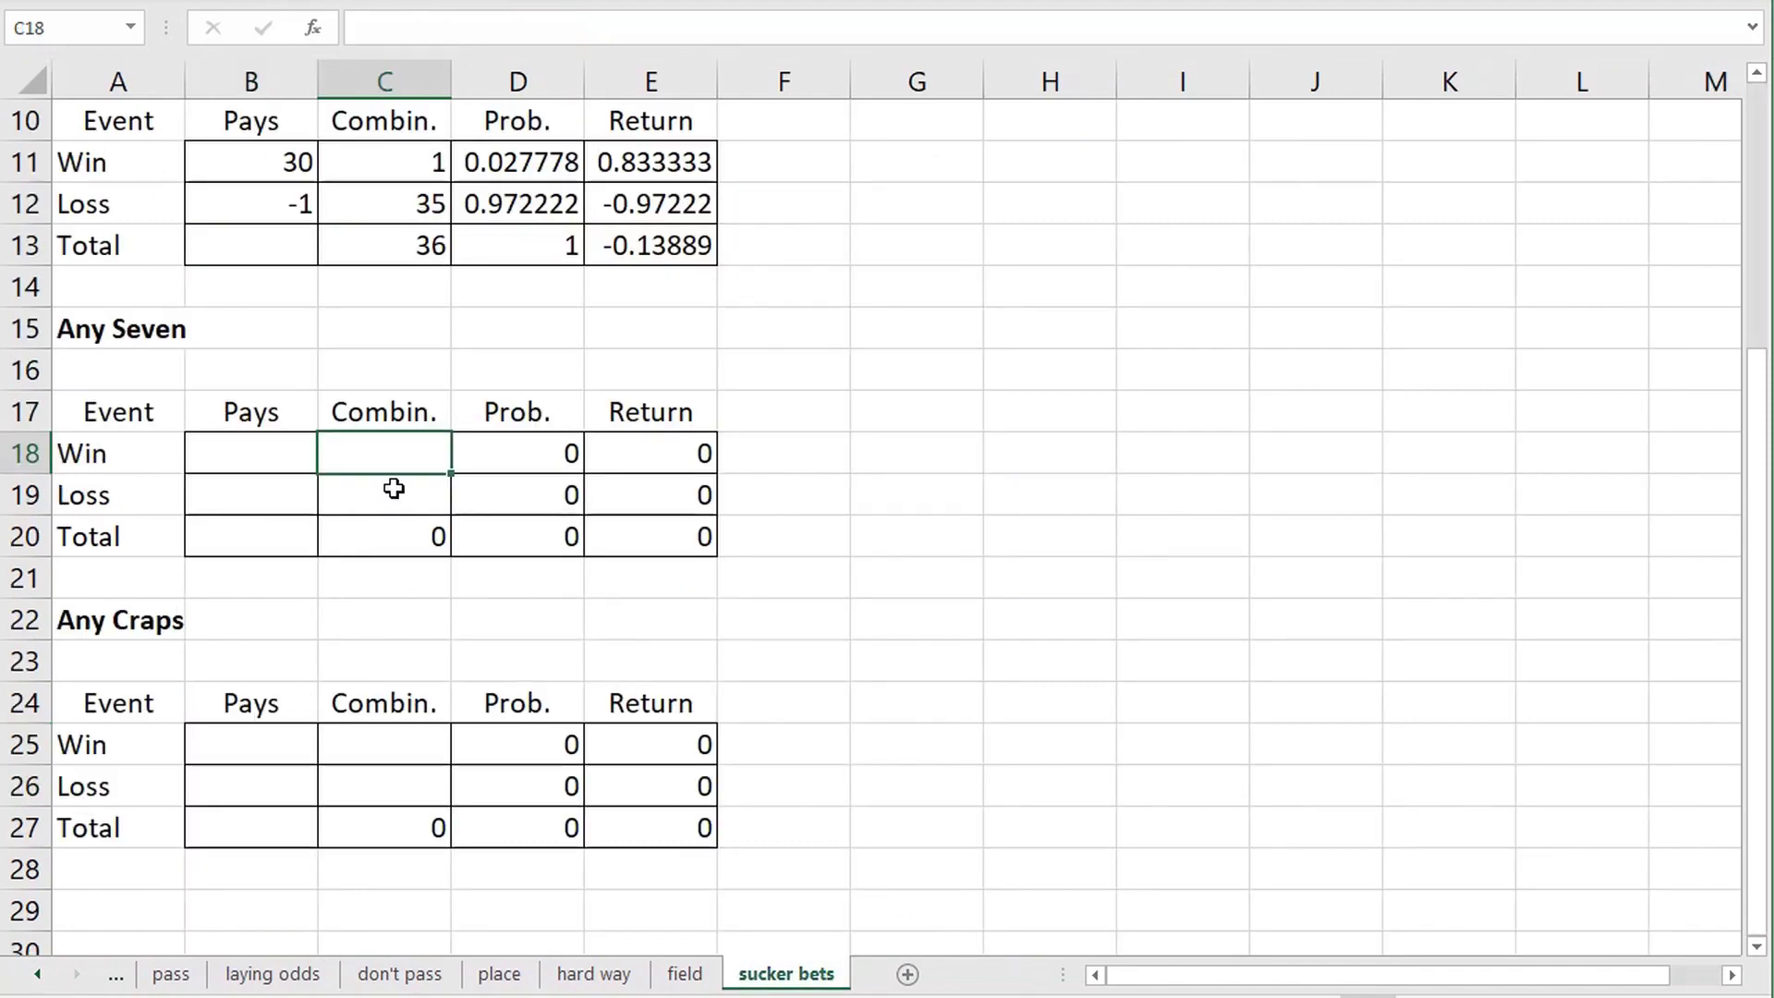
type("6")
key("Return")
type("30")
key("Return")
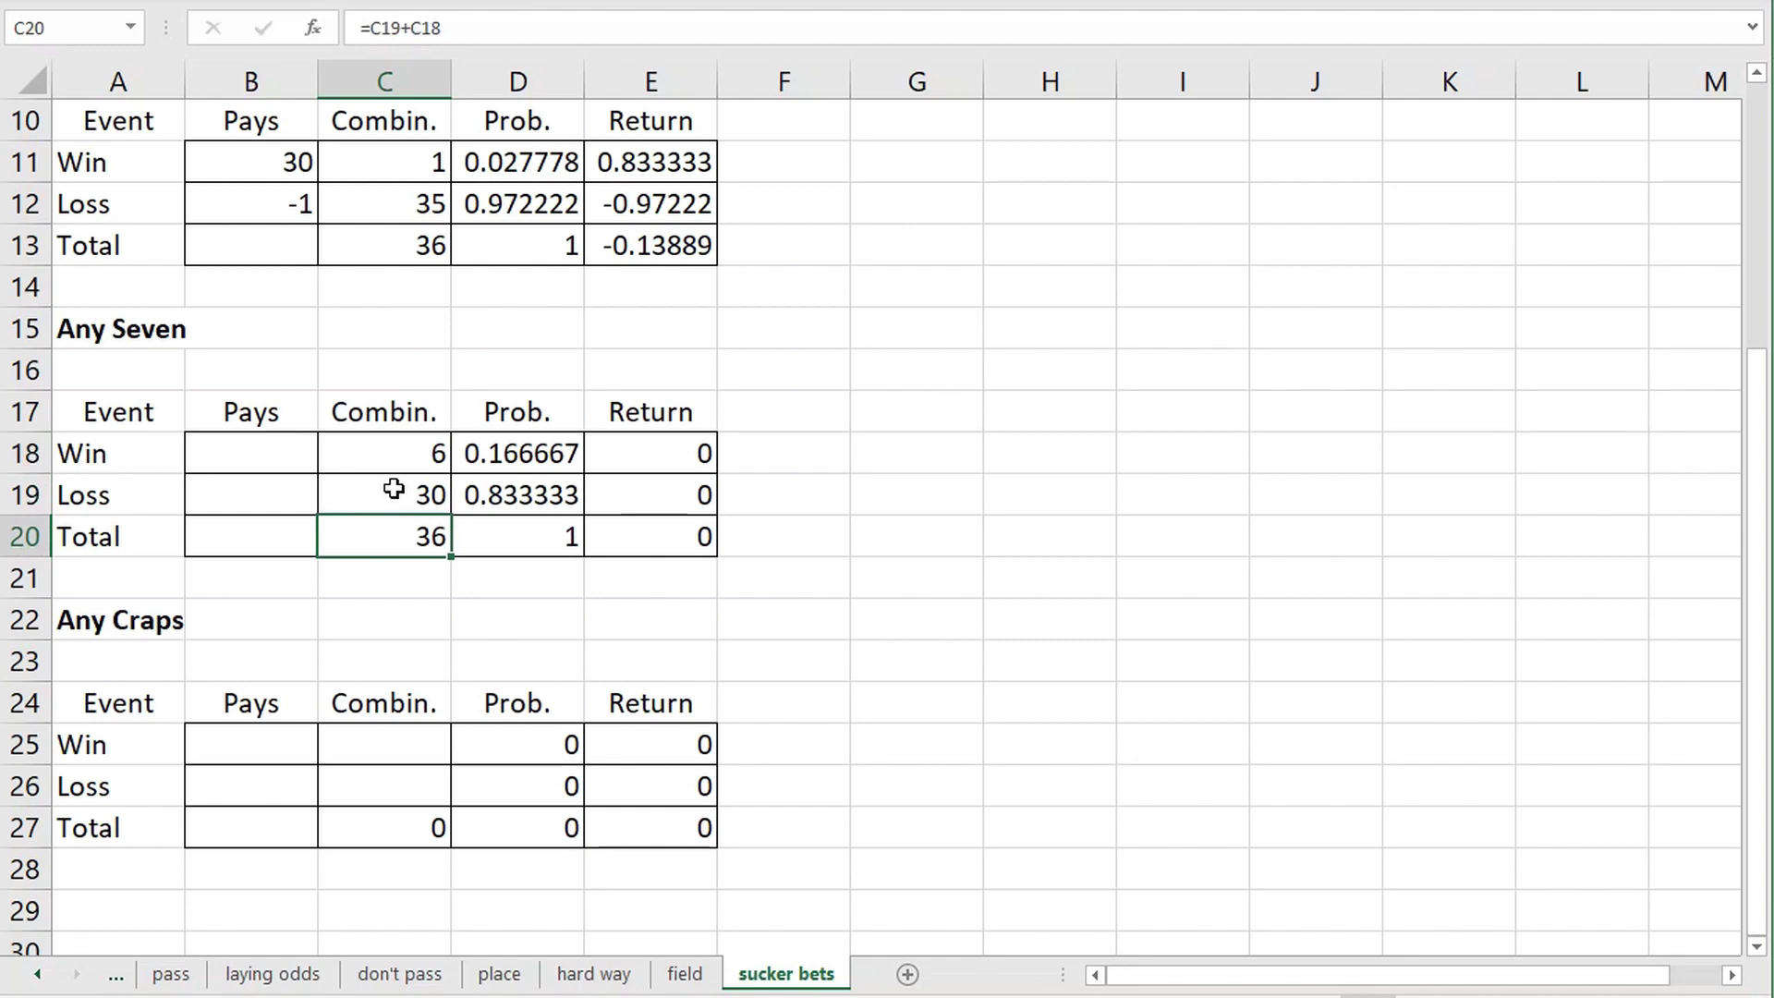
- Fill in the Any Seven payouts with 4 for Win and -1 for Loss
key("Left")
key("Up")
key("Up")
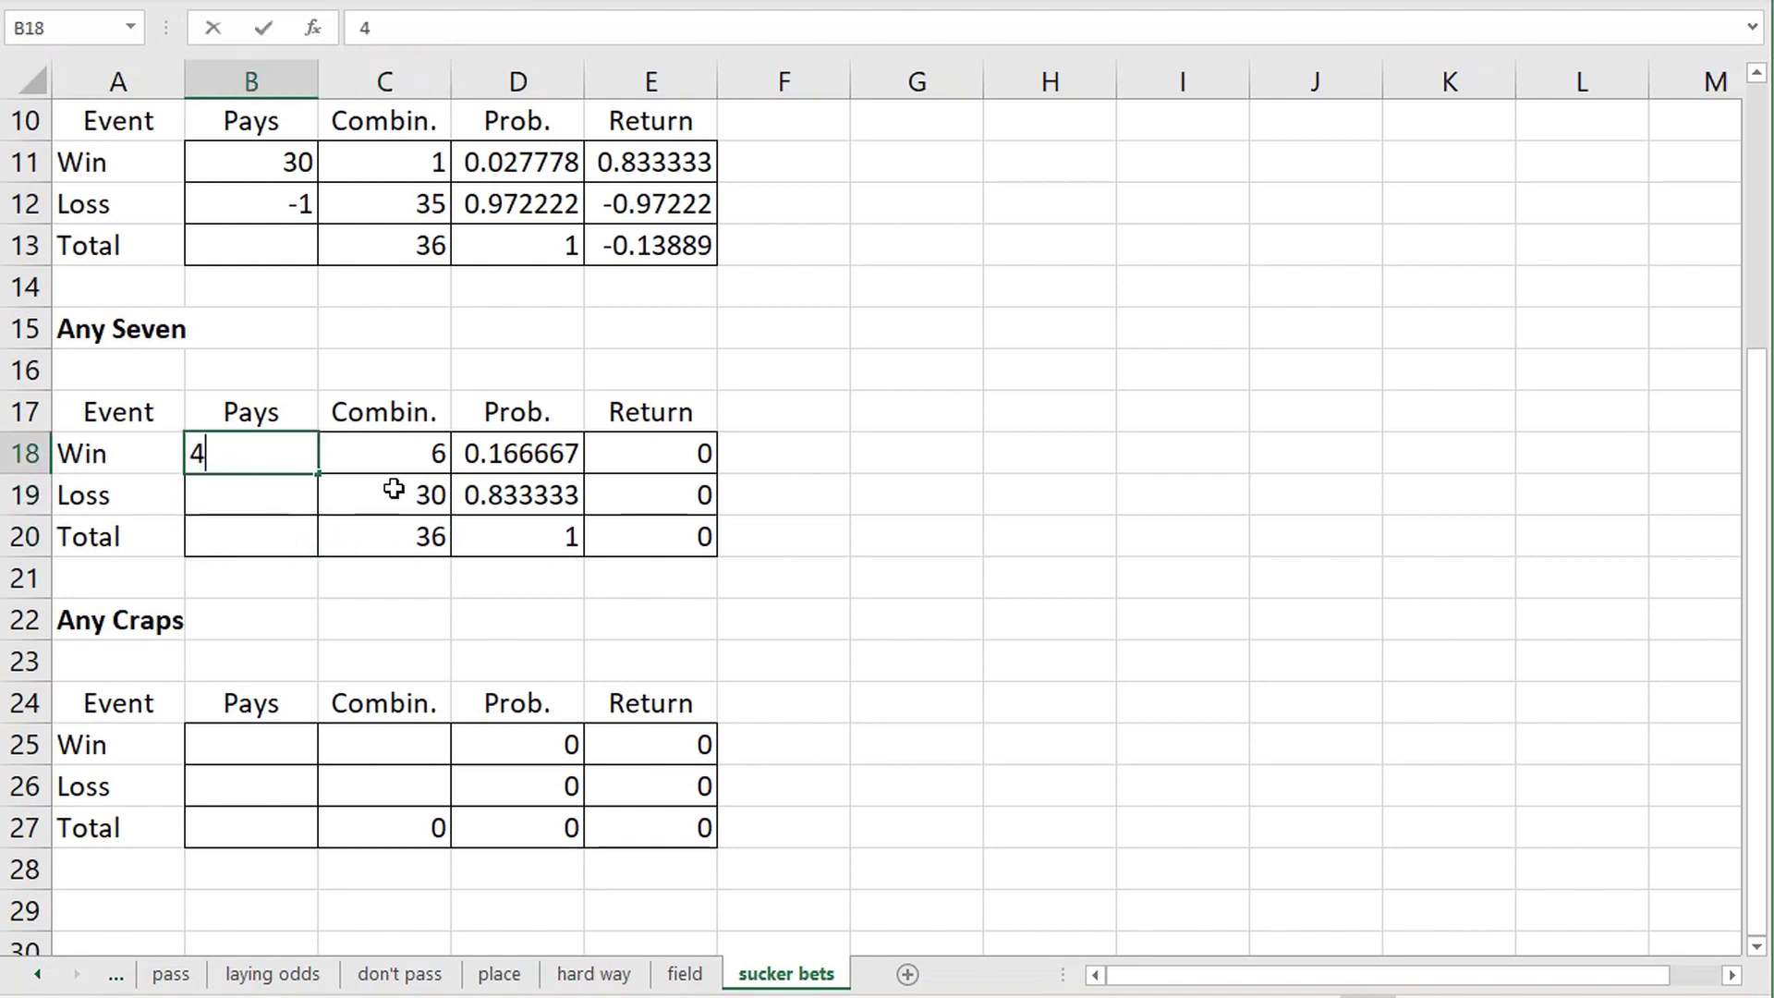
type("4")
key("Return")
type("-1")
key("Return")
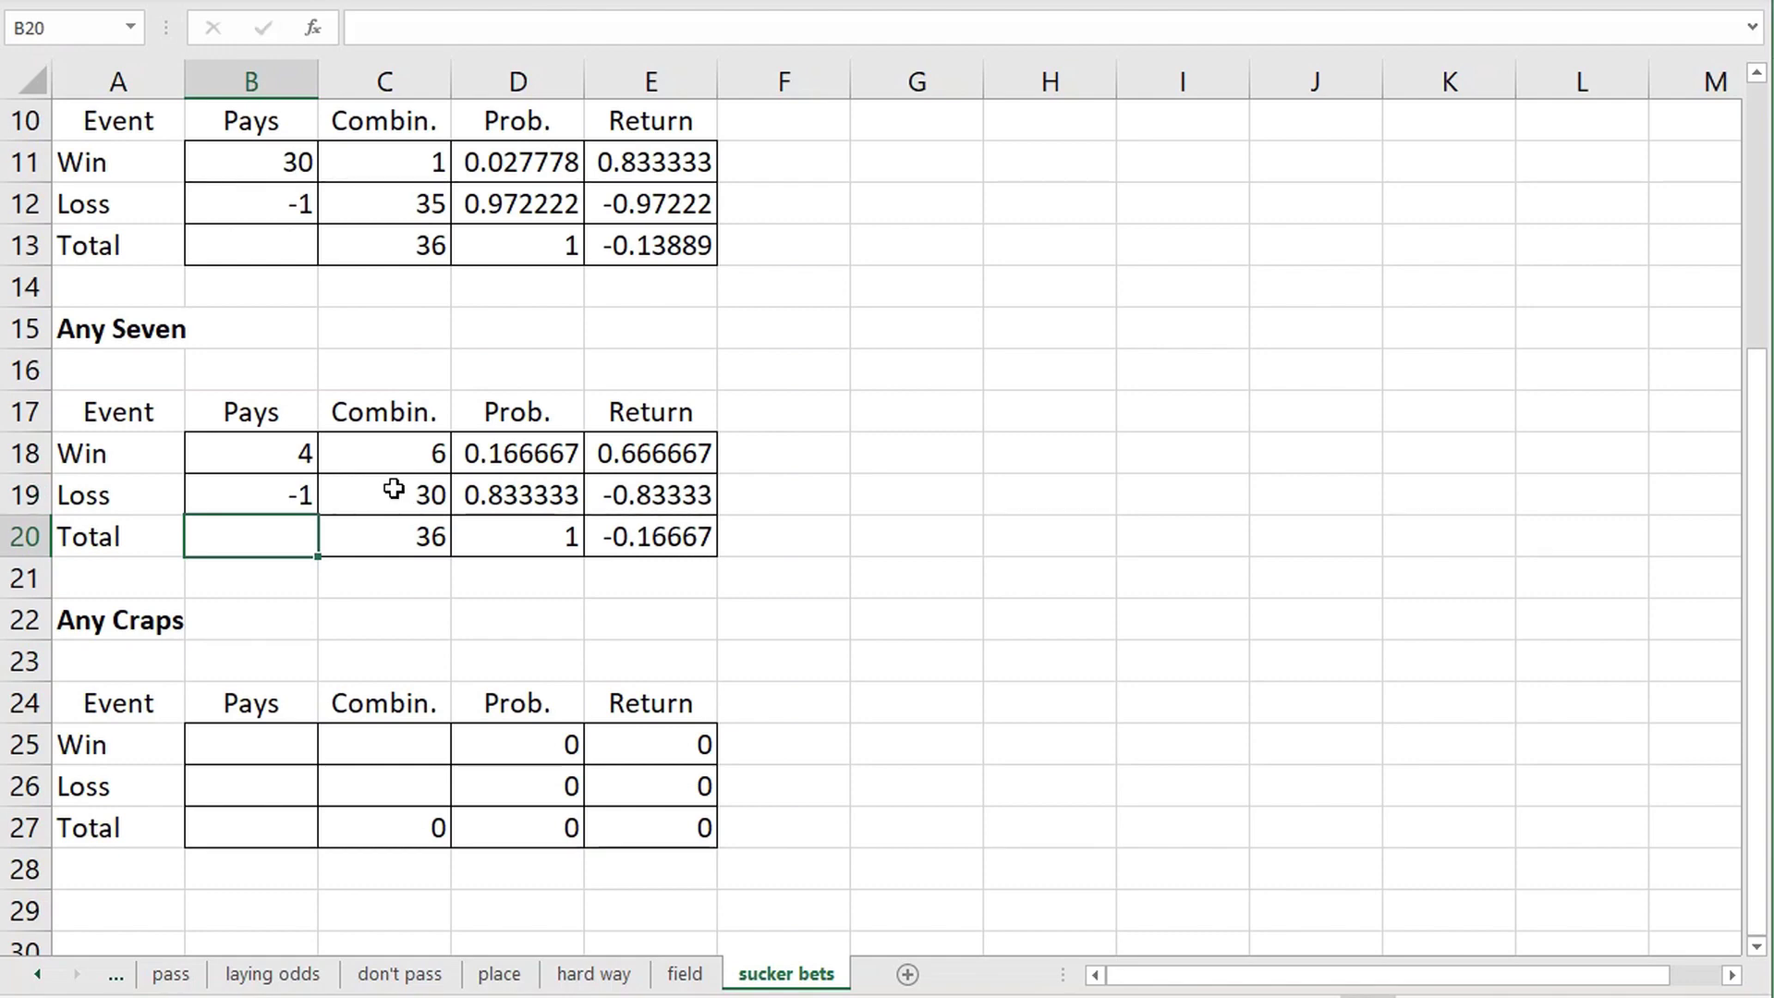
left_click(1133, 545)
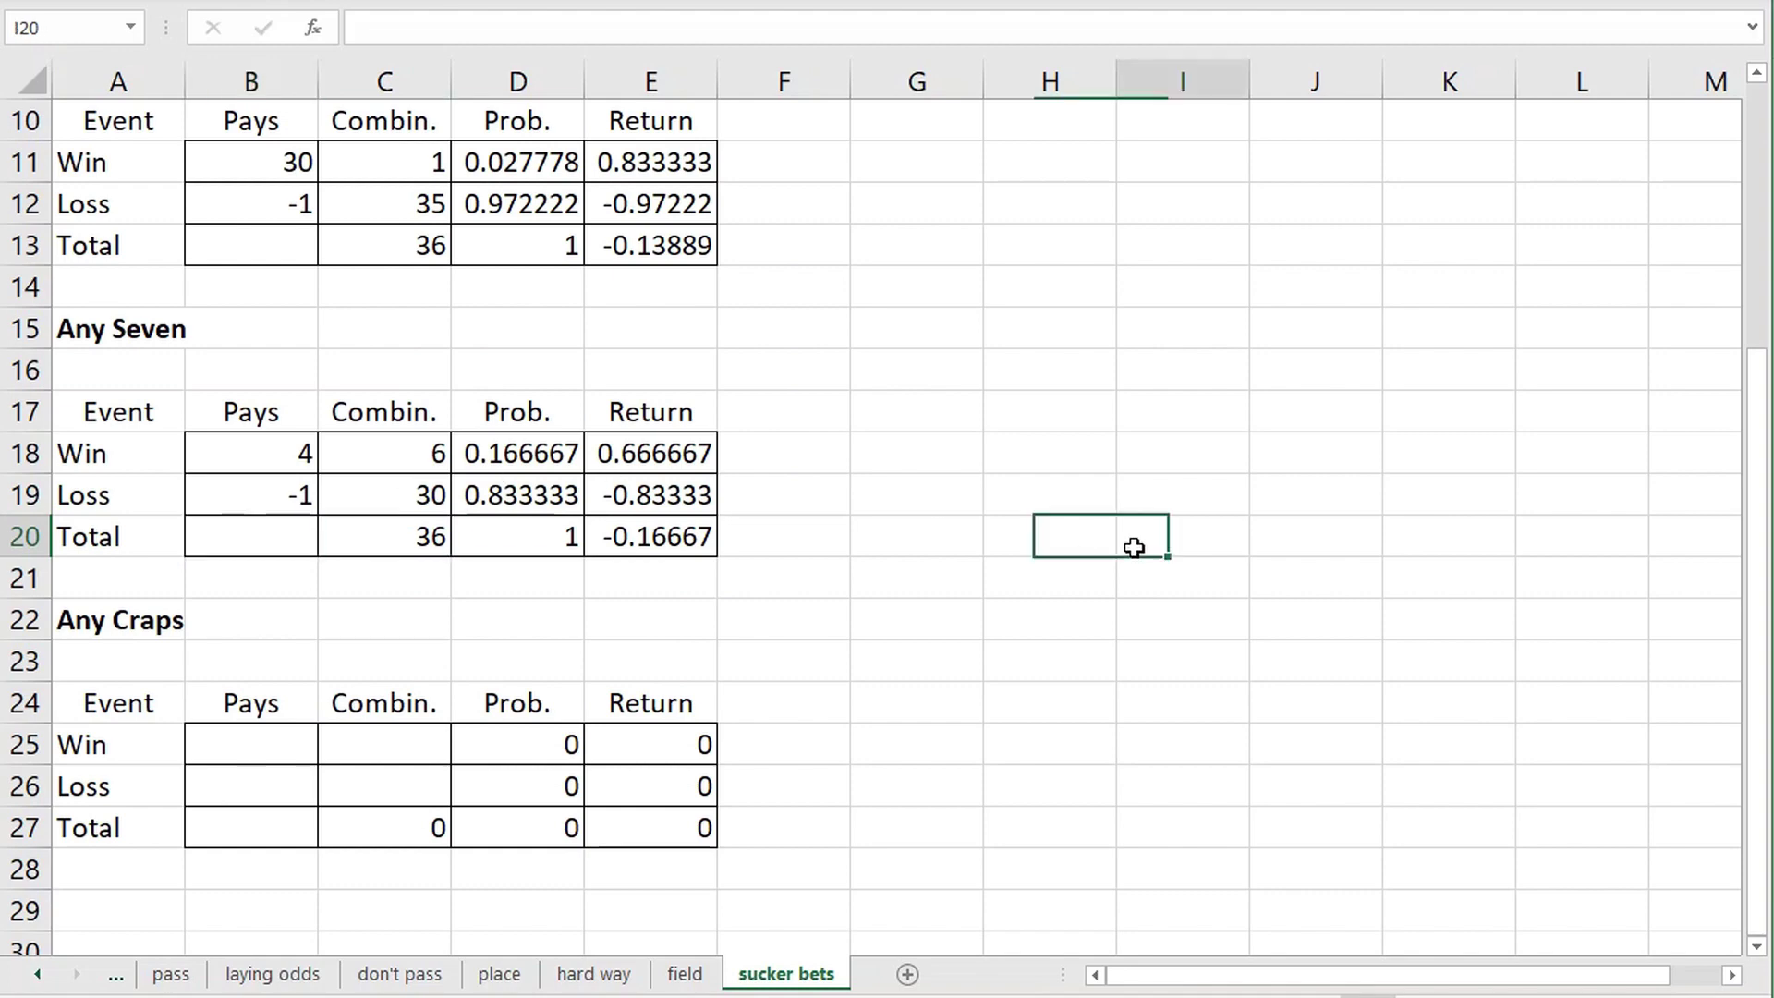
- Start the Any Craps Win combinations formula in C25 by adding the counts for totals 2 and 3 (B11 and B12) from the combinations sheet
scroll(1073, 603, "down", 2)
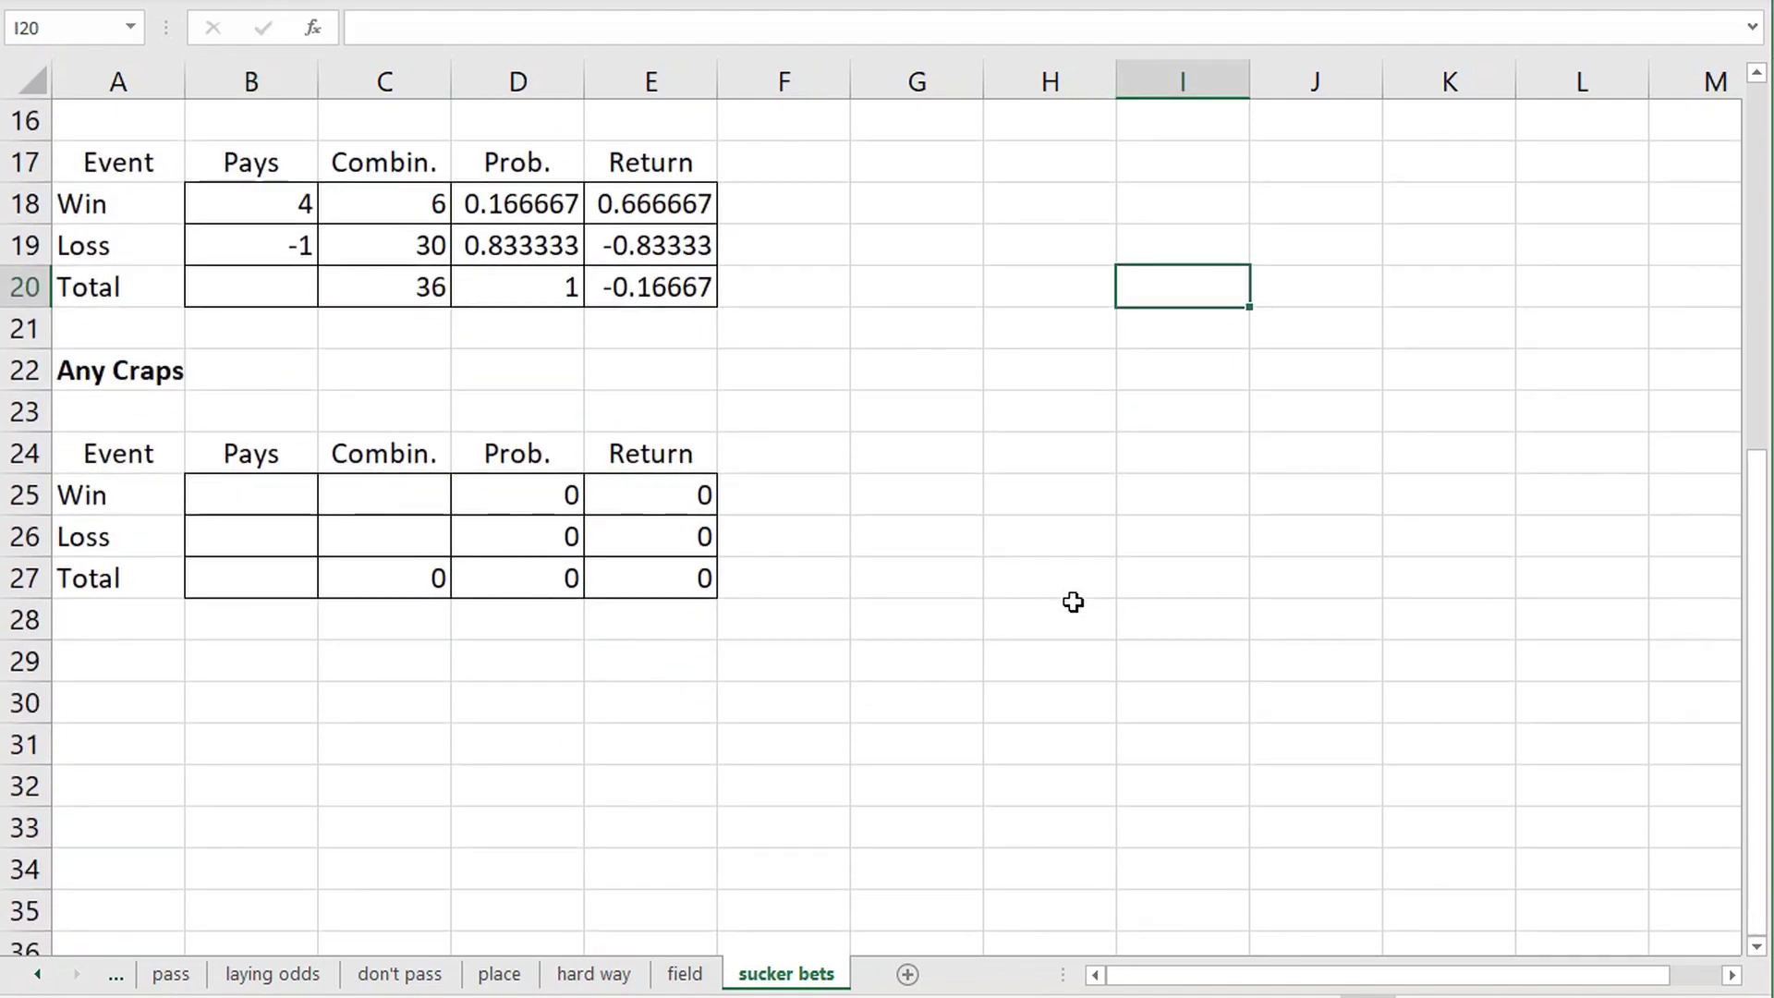
left_click(354, 497)
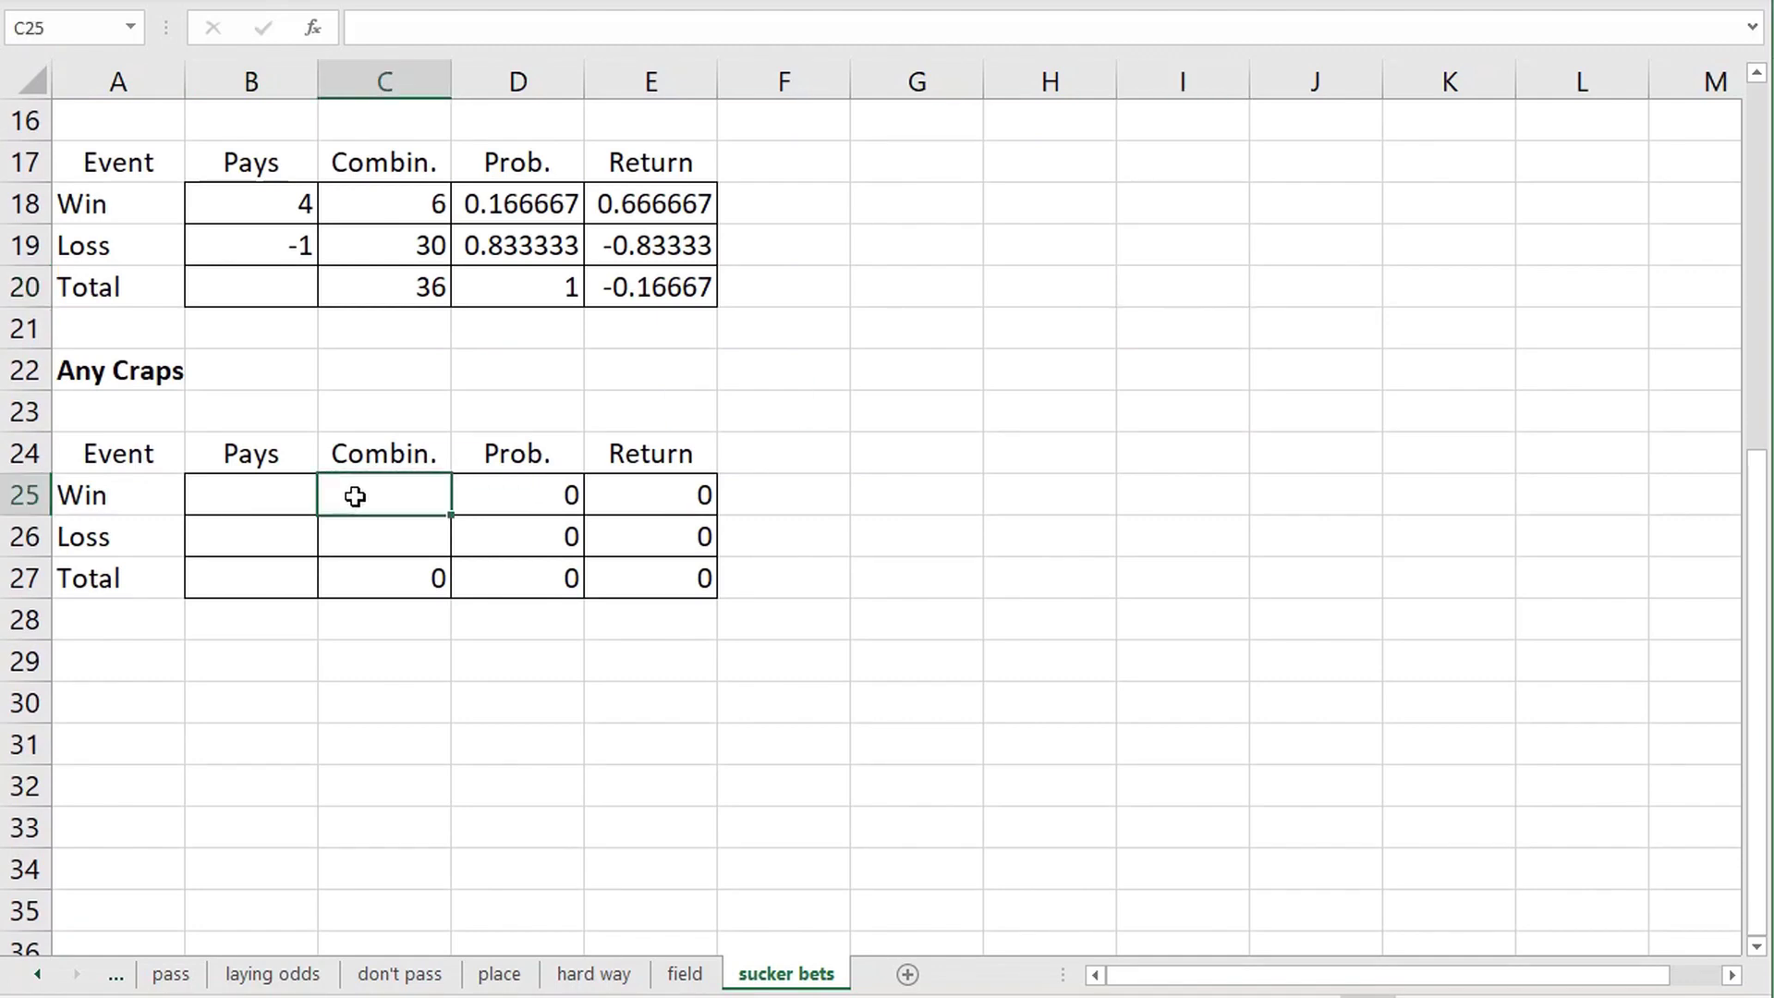
type("=")
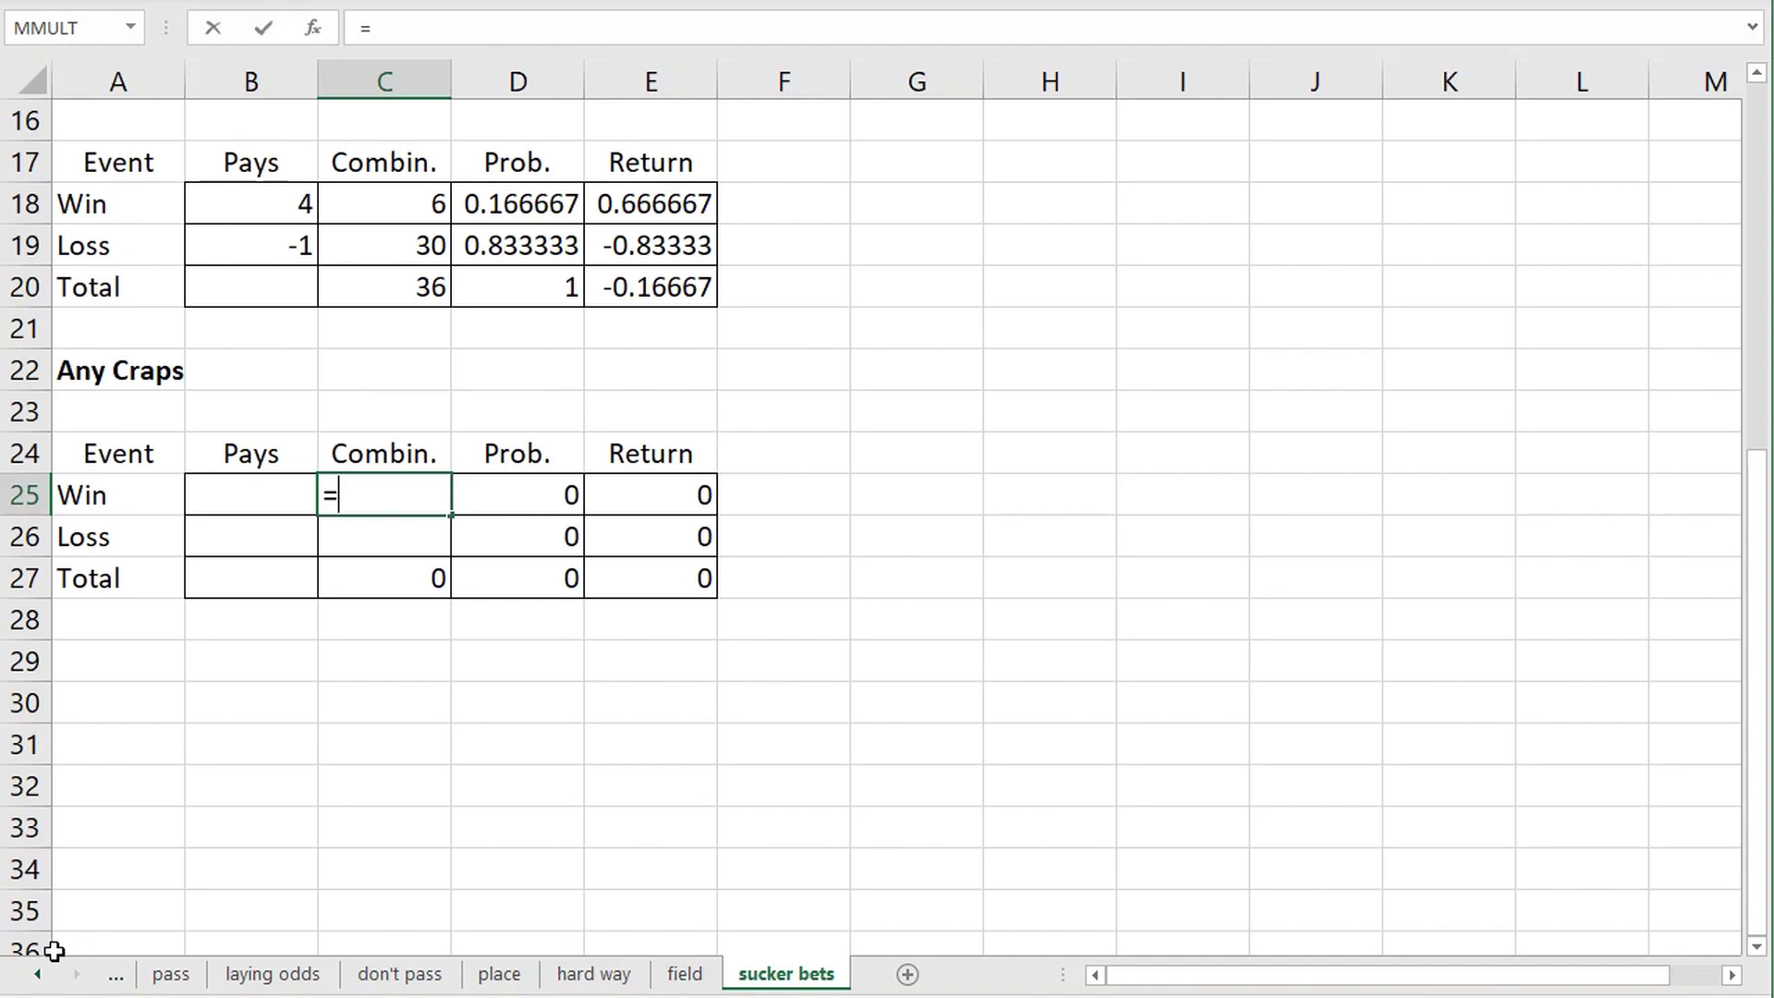
left_click(37, 974)
left_click(37, 974)
left_click(37, 974)
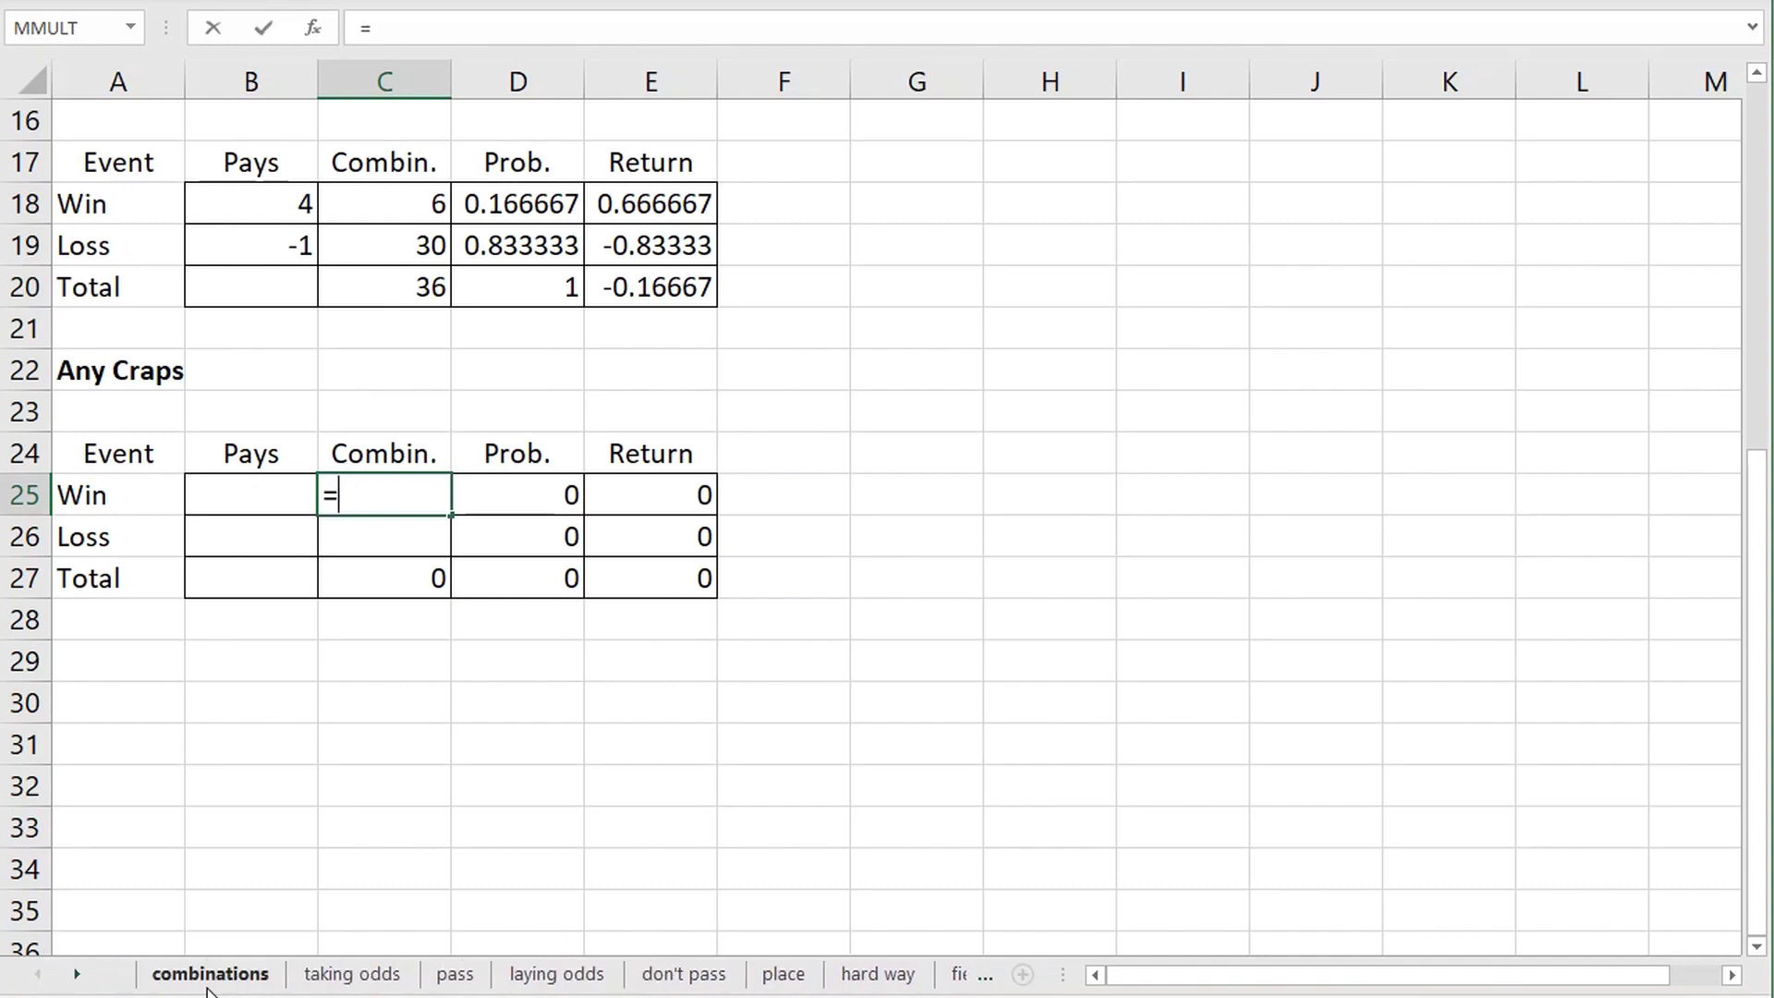
left_click(220, 978)
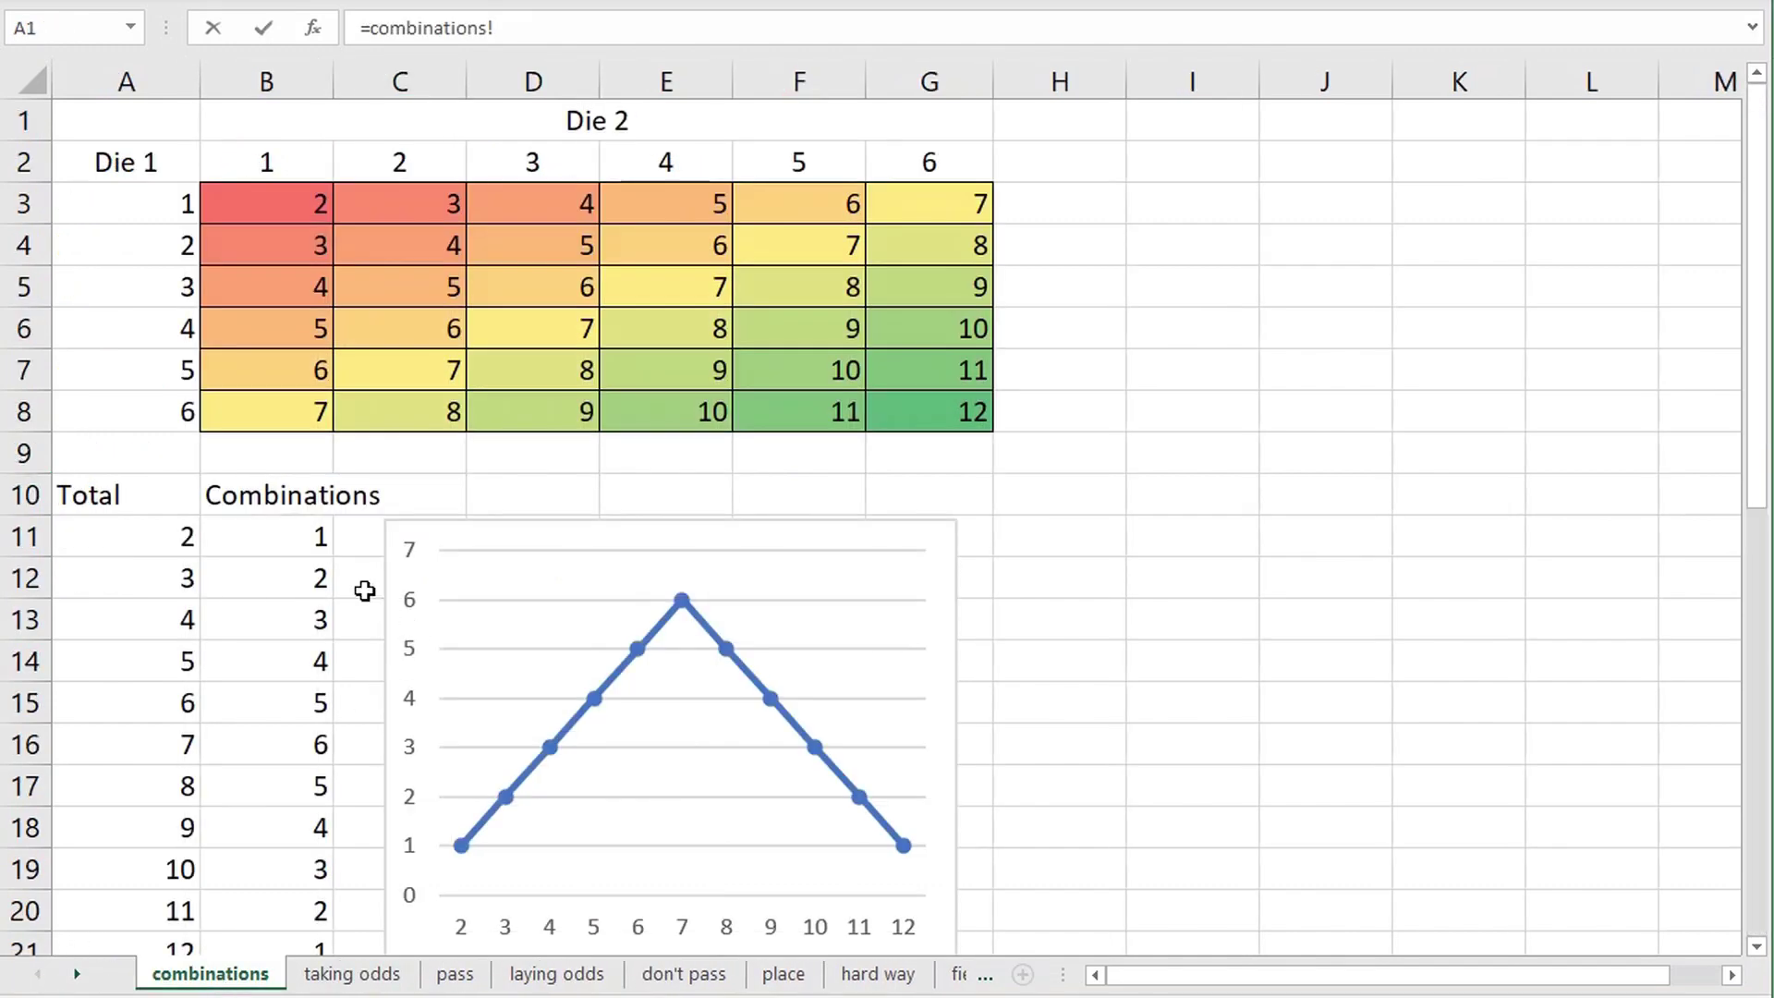
left_click(299, 529)
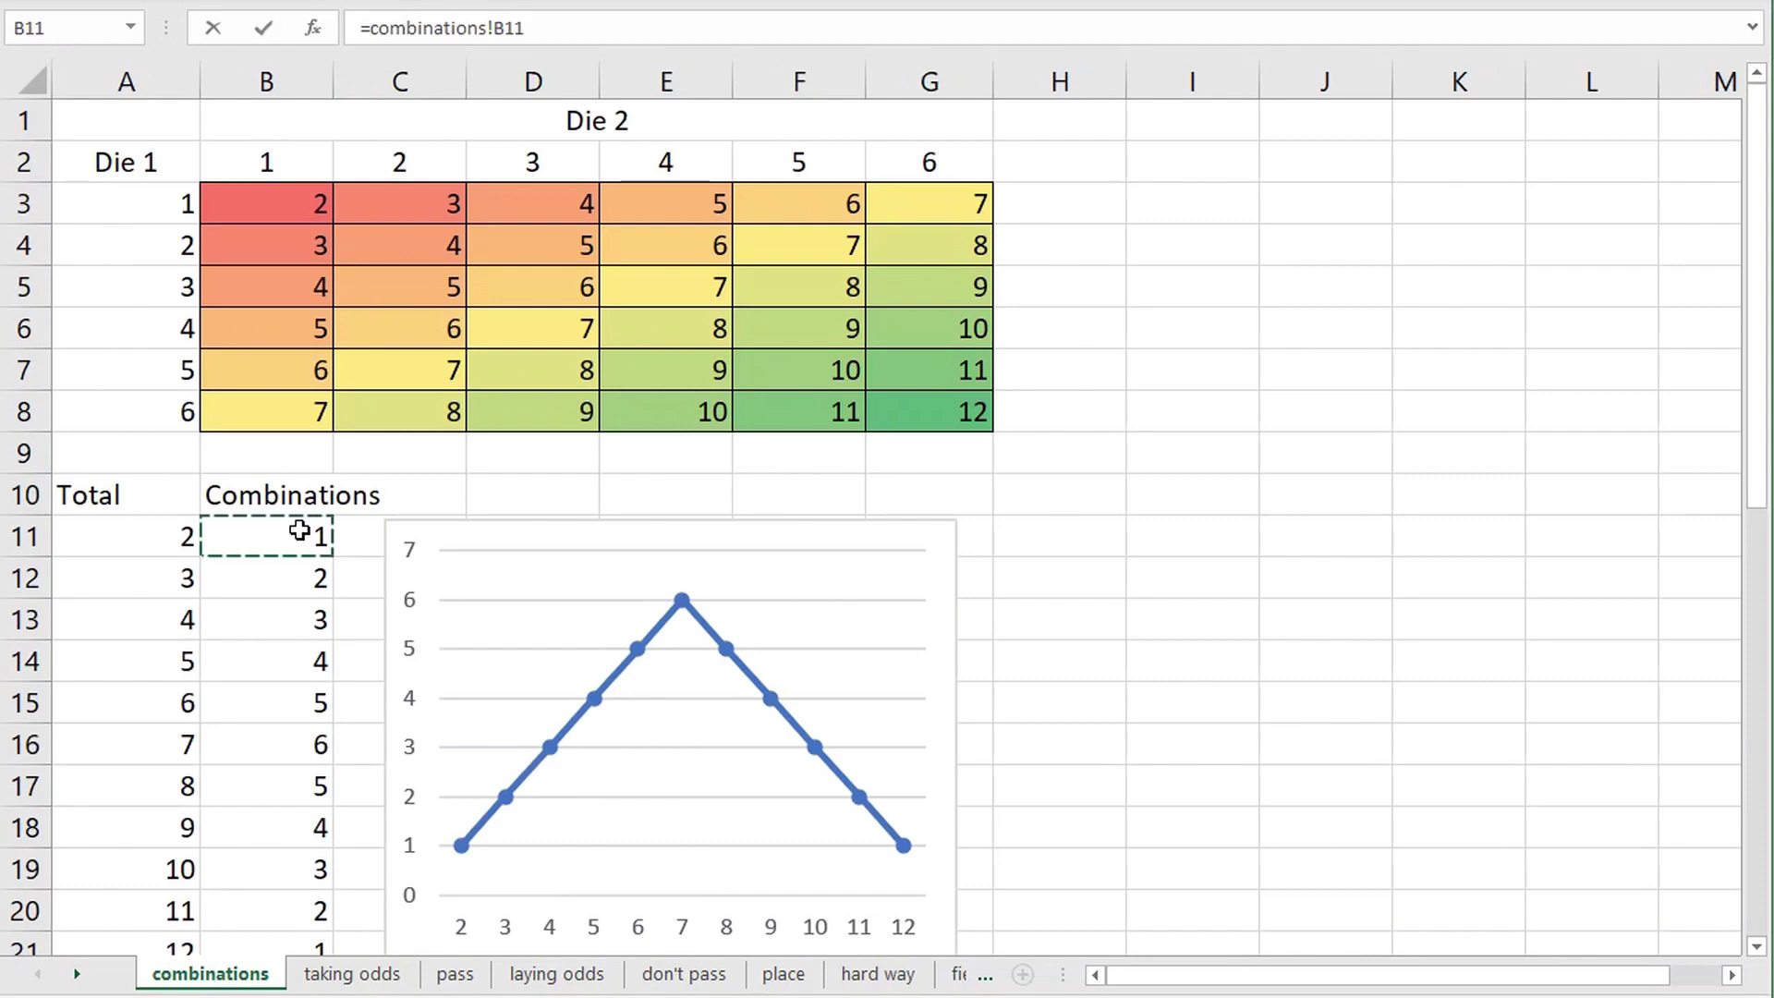
type("+")
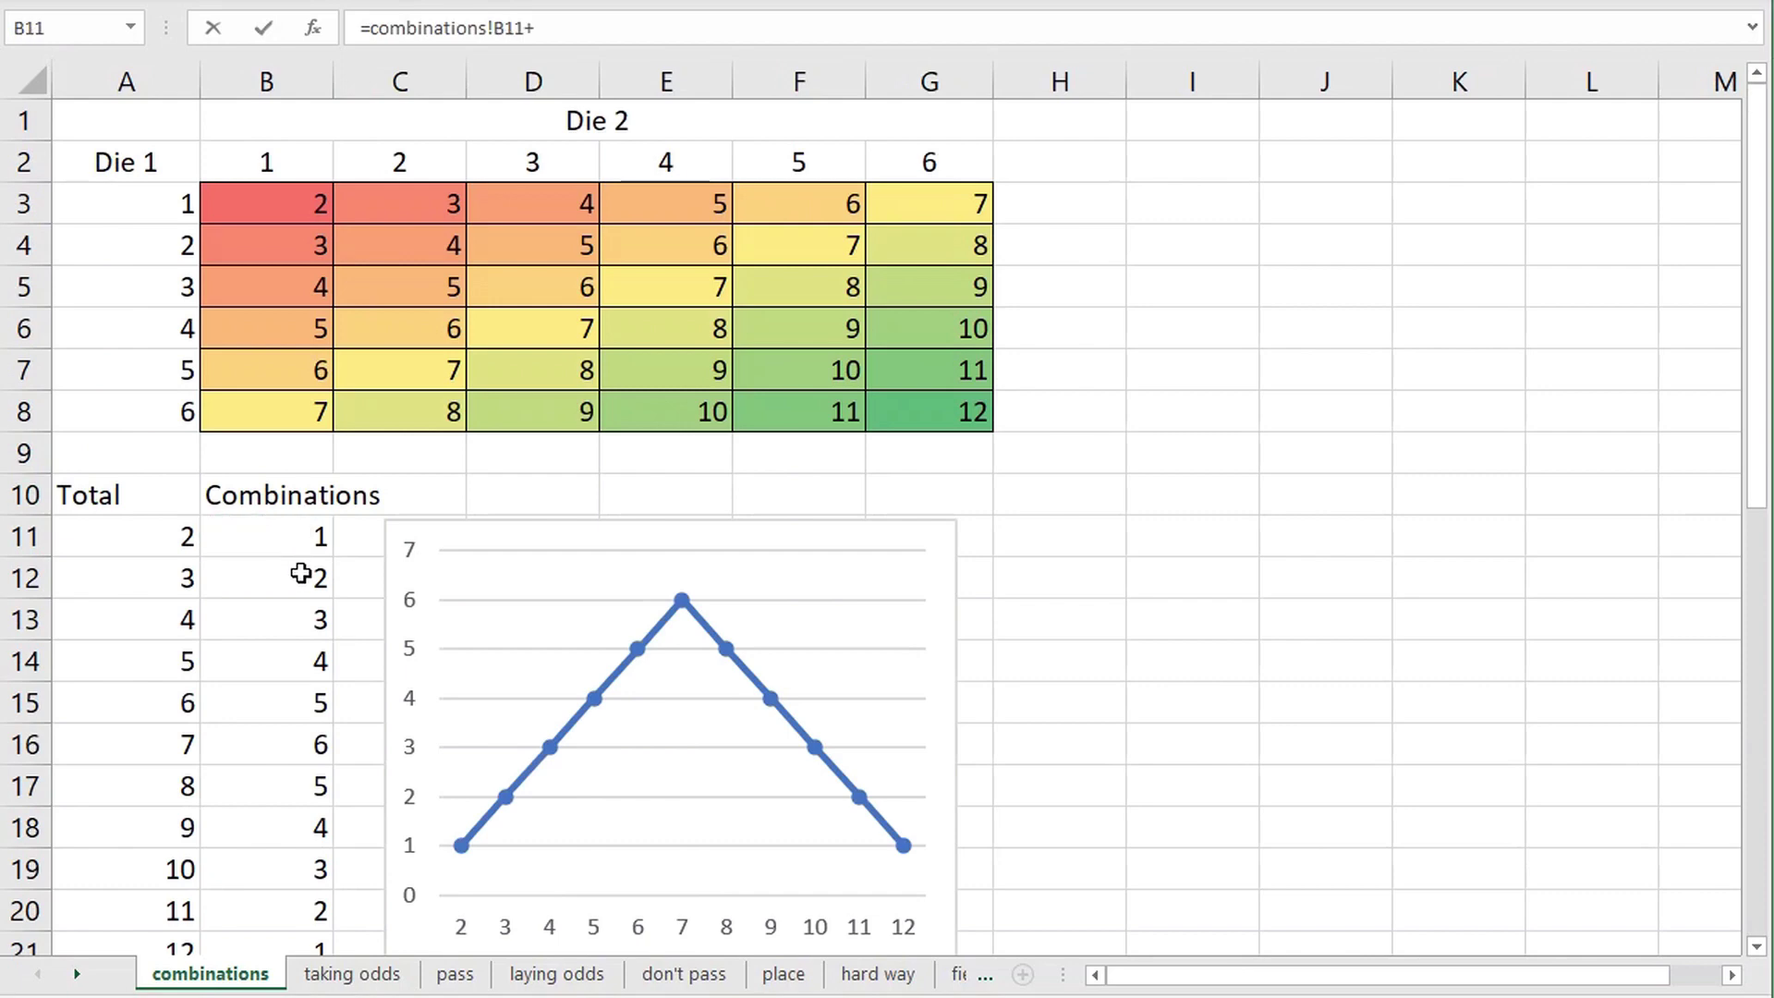
left_click(301, 573)
type("+")
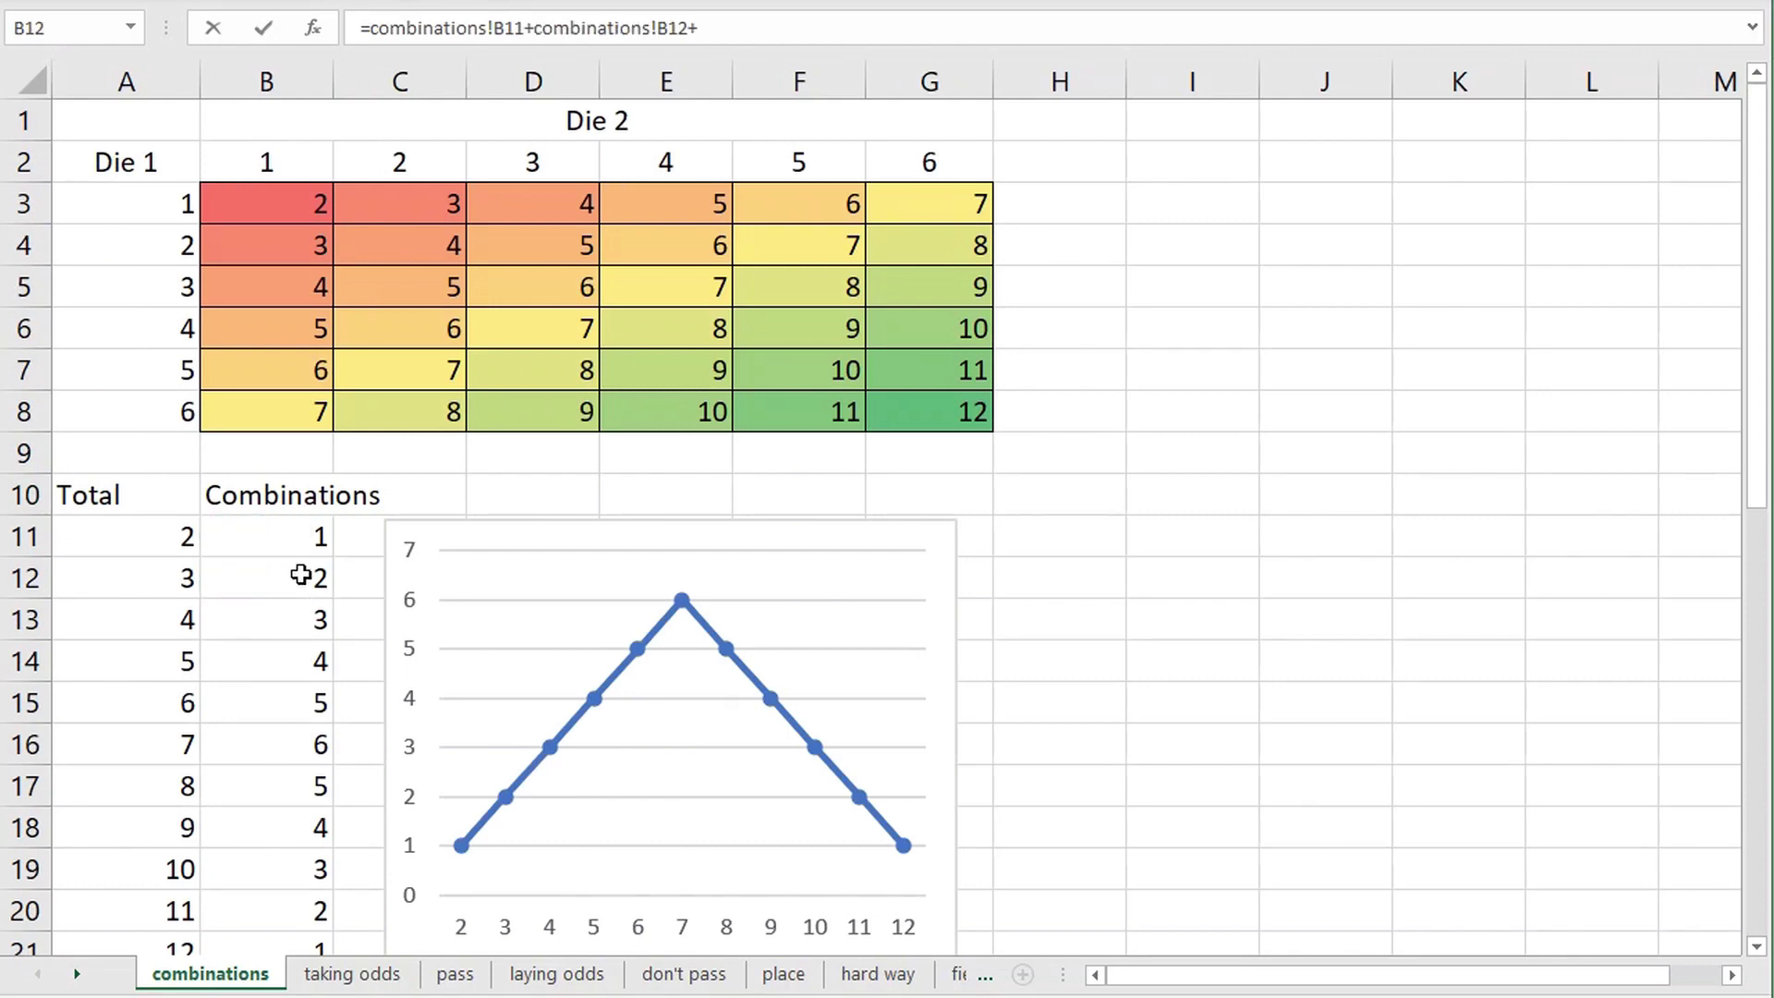
- Complete the Any Craps Win formula with the count for total 12 (B21), and enter 32 as the Loss combinations
scroll(300, 575, "down", 4)
left_click(285, 456)
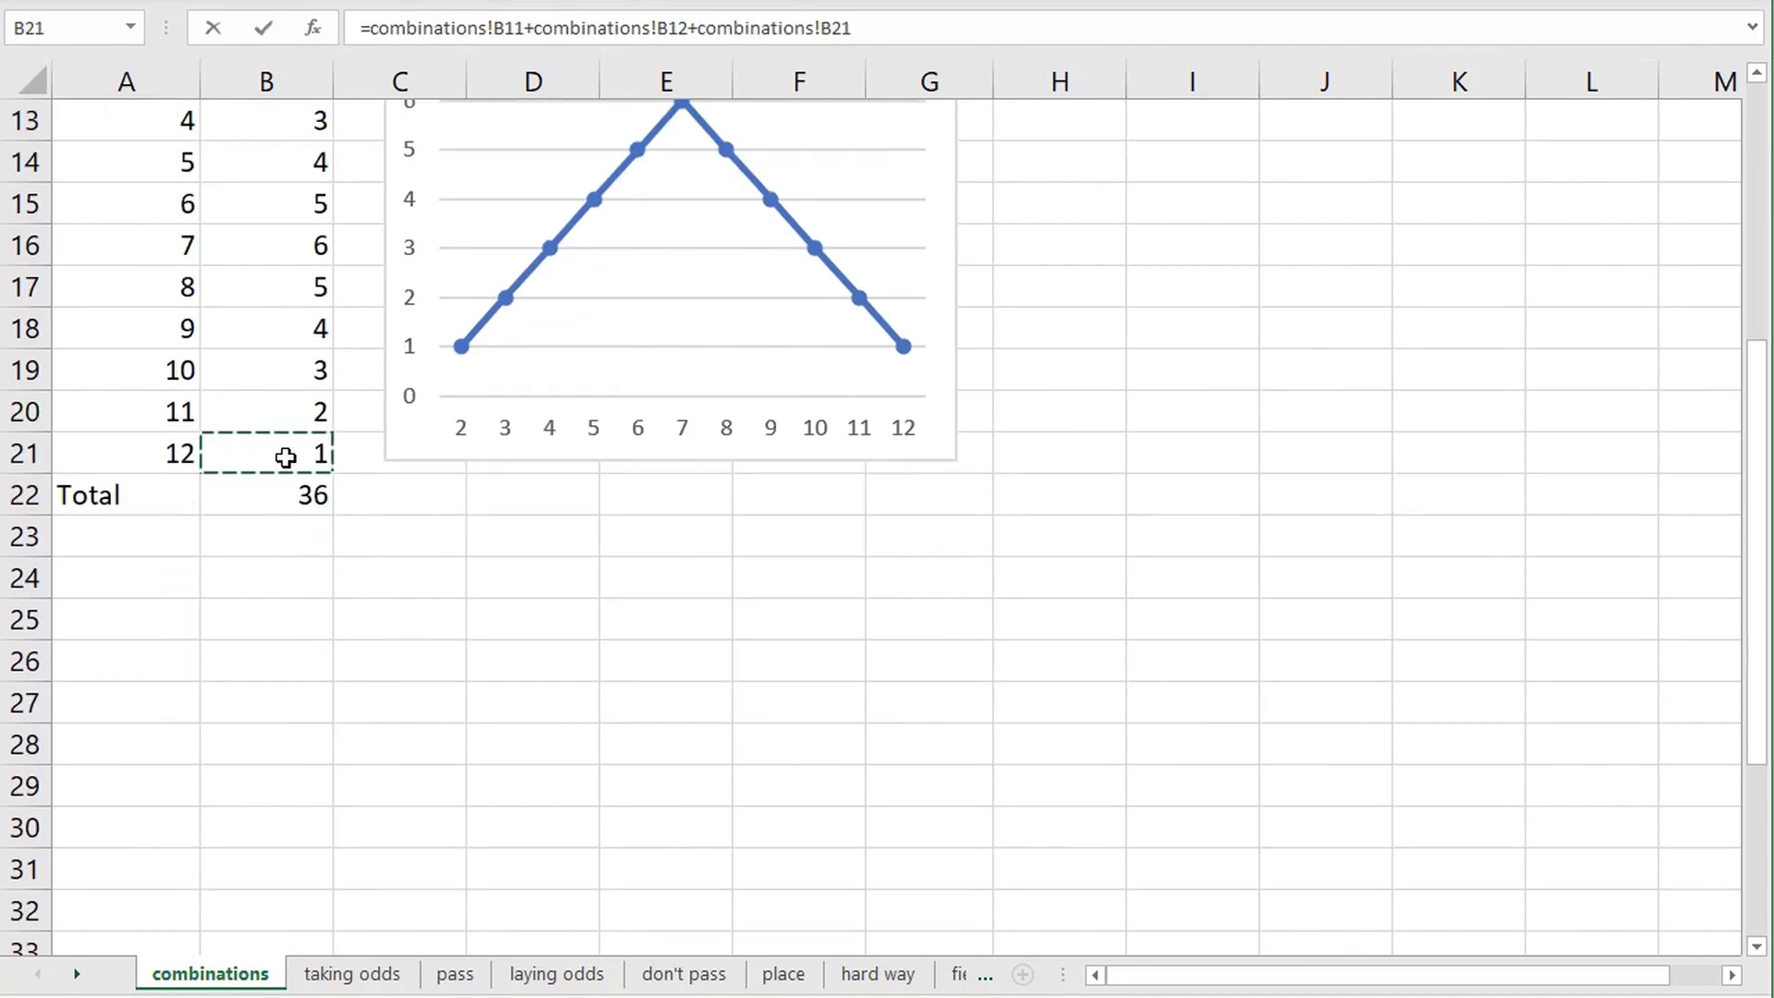
scroll(285, 457, "up", 1)
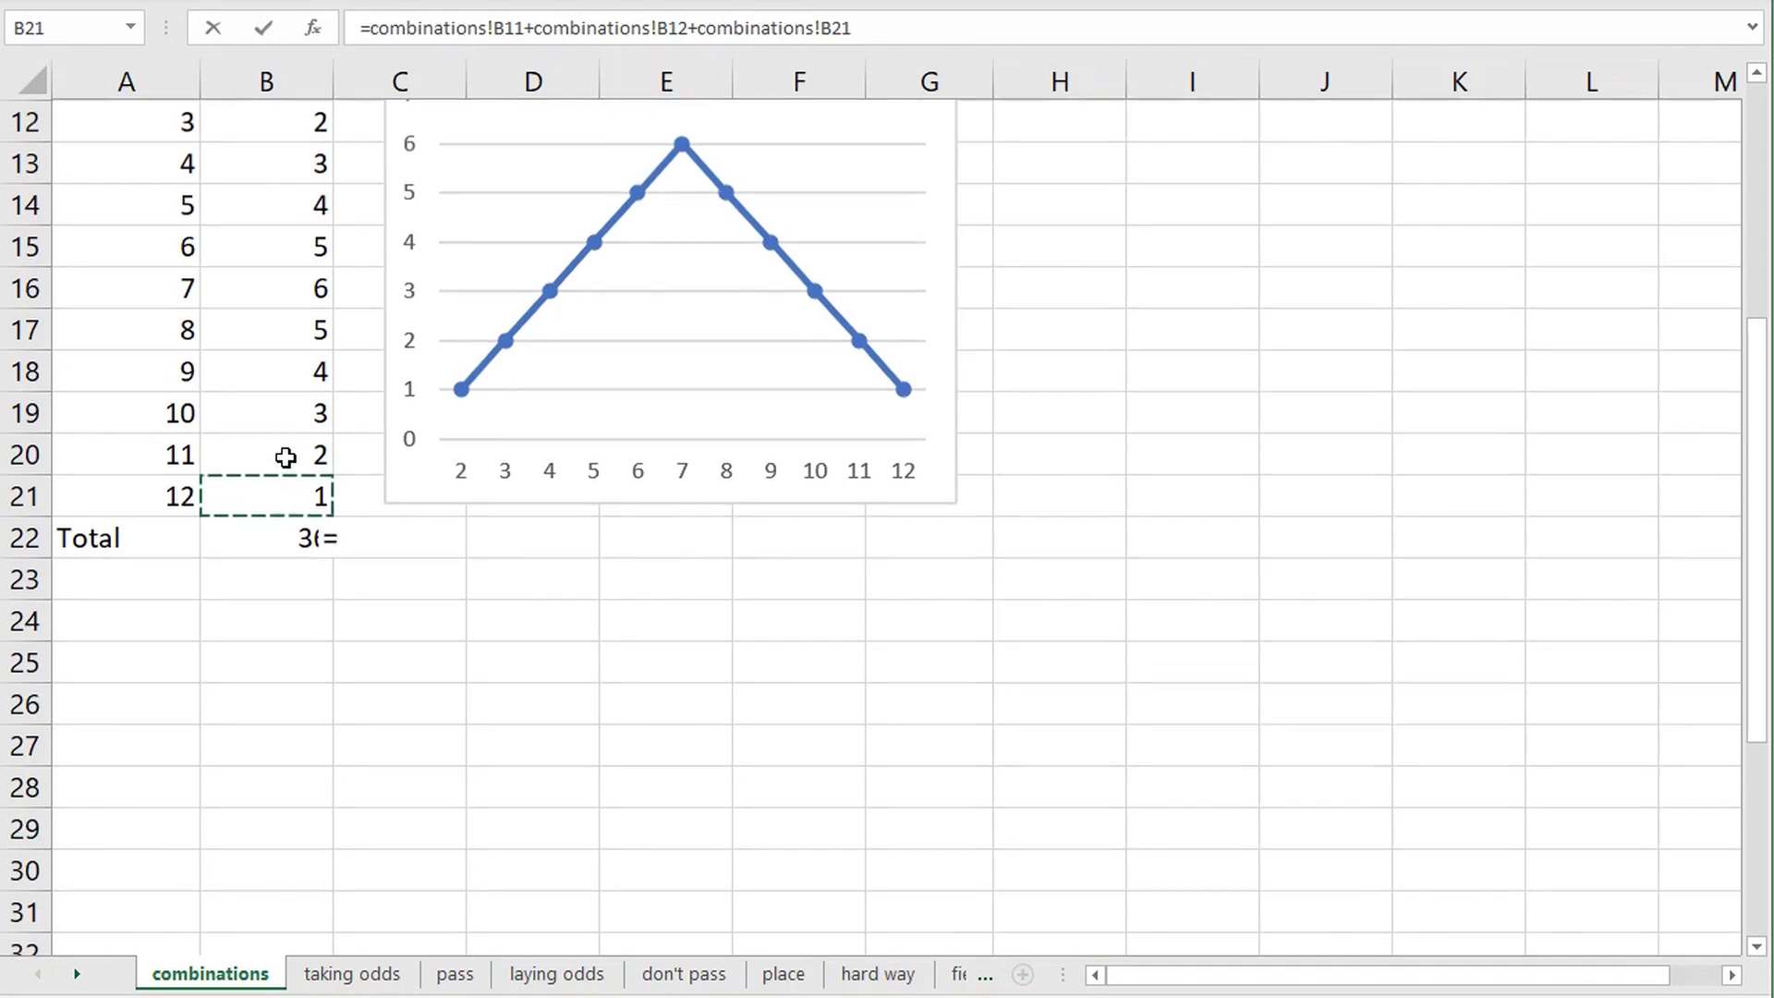
scroll(285, 456, "up", 2)
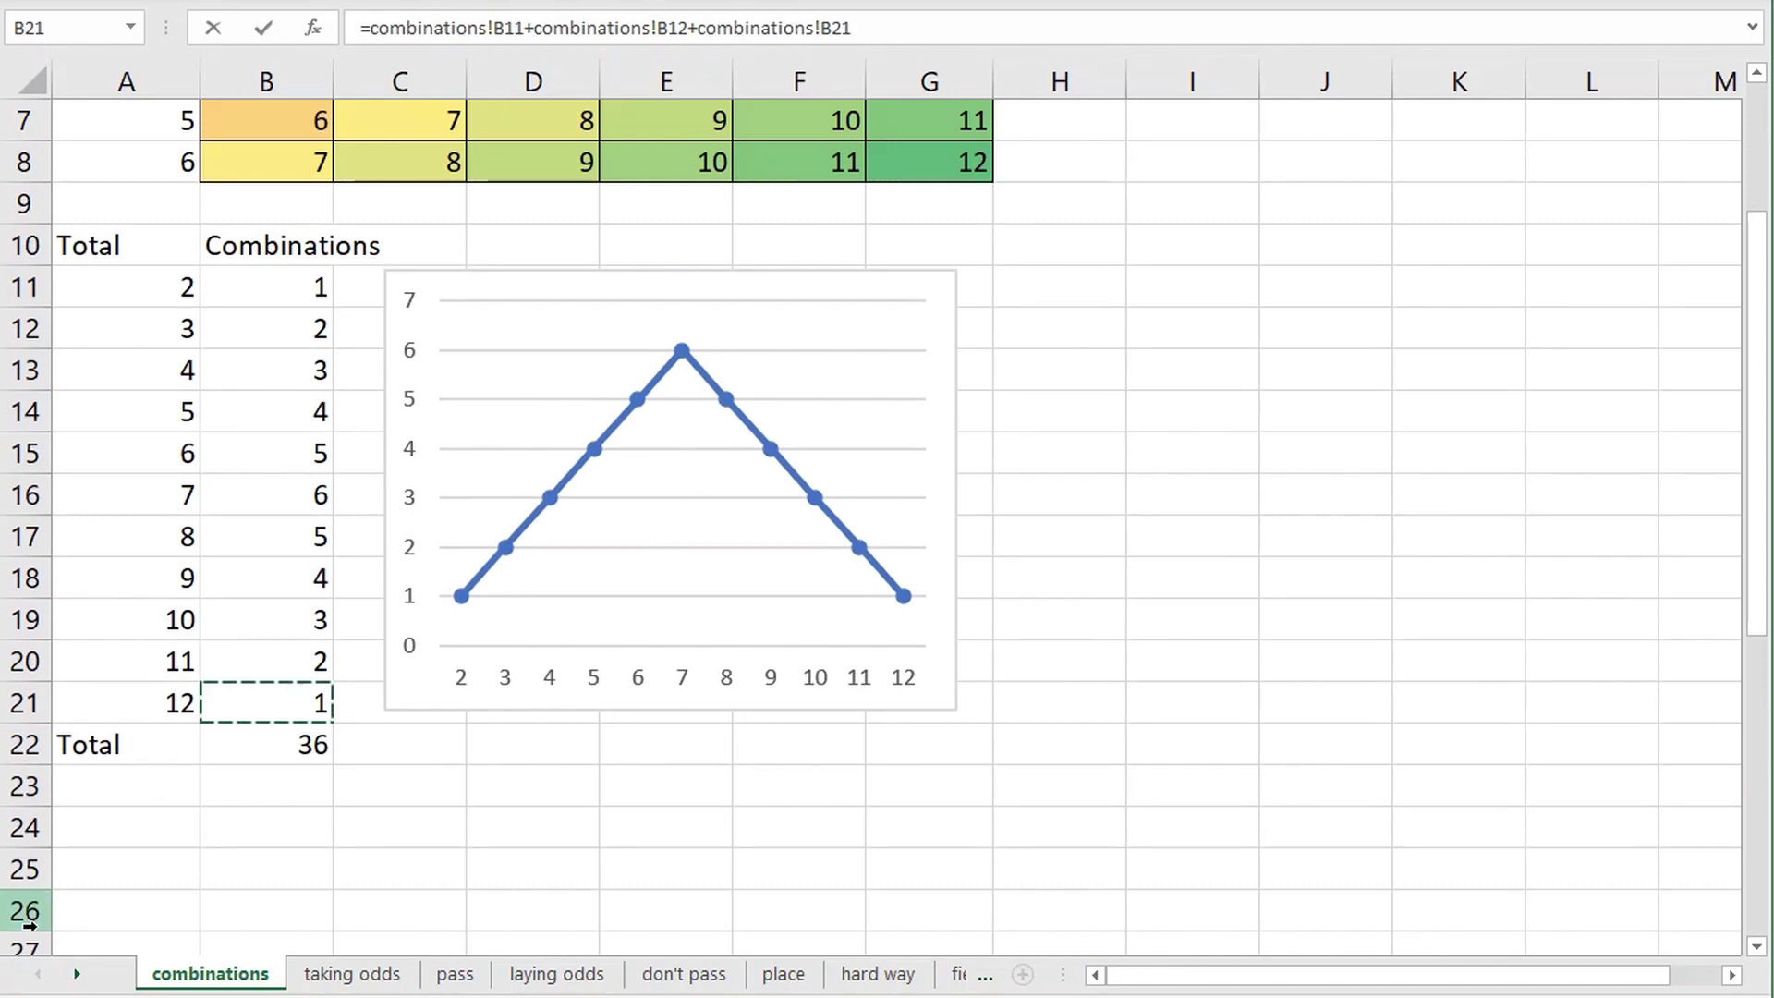
left_click(77, 974)
left_click(77, 974)
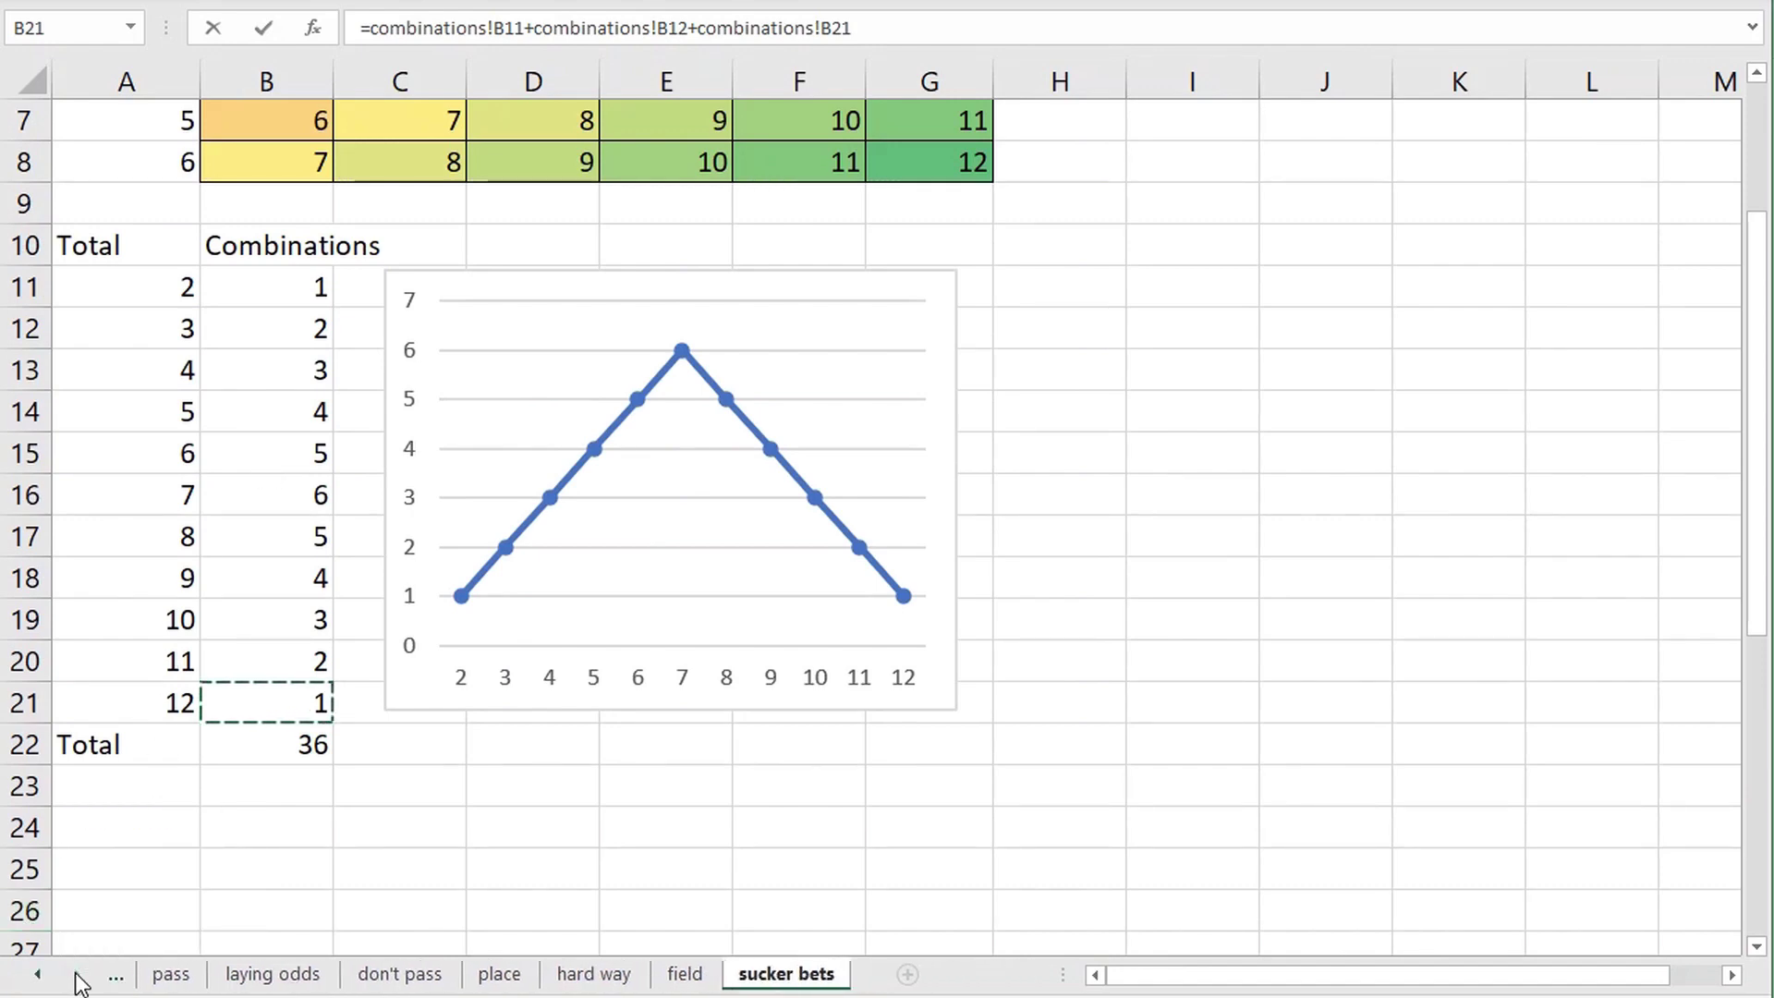
key("Return")
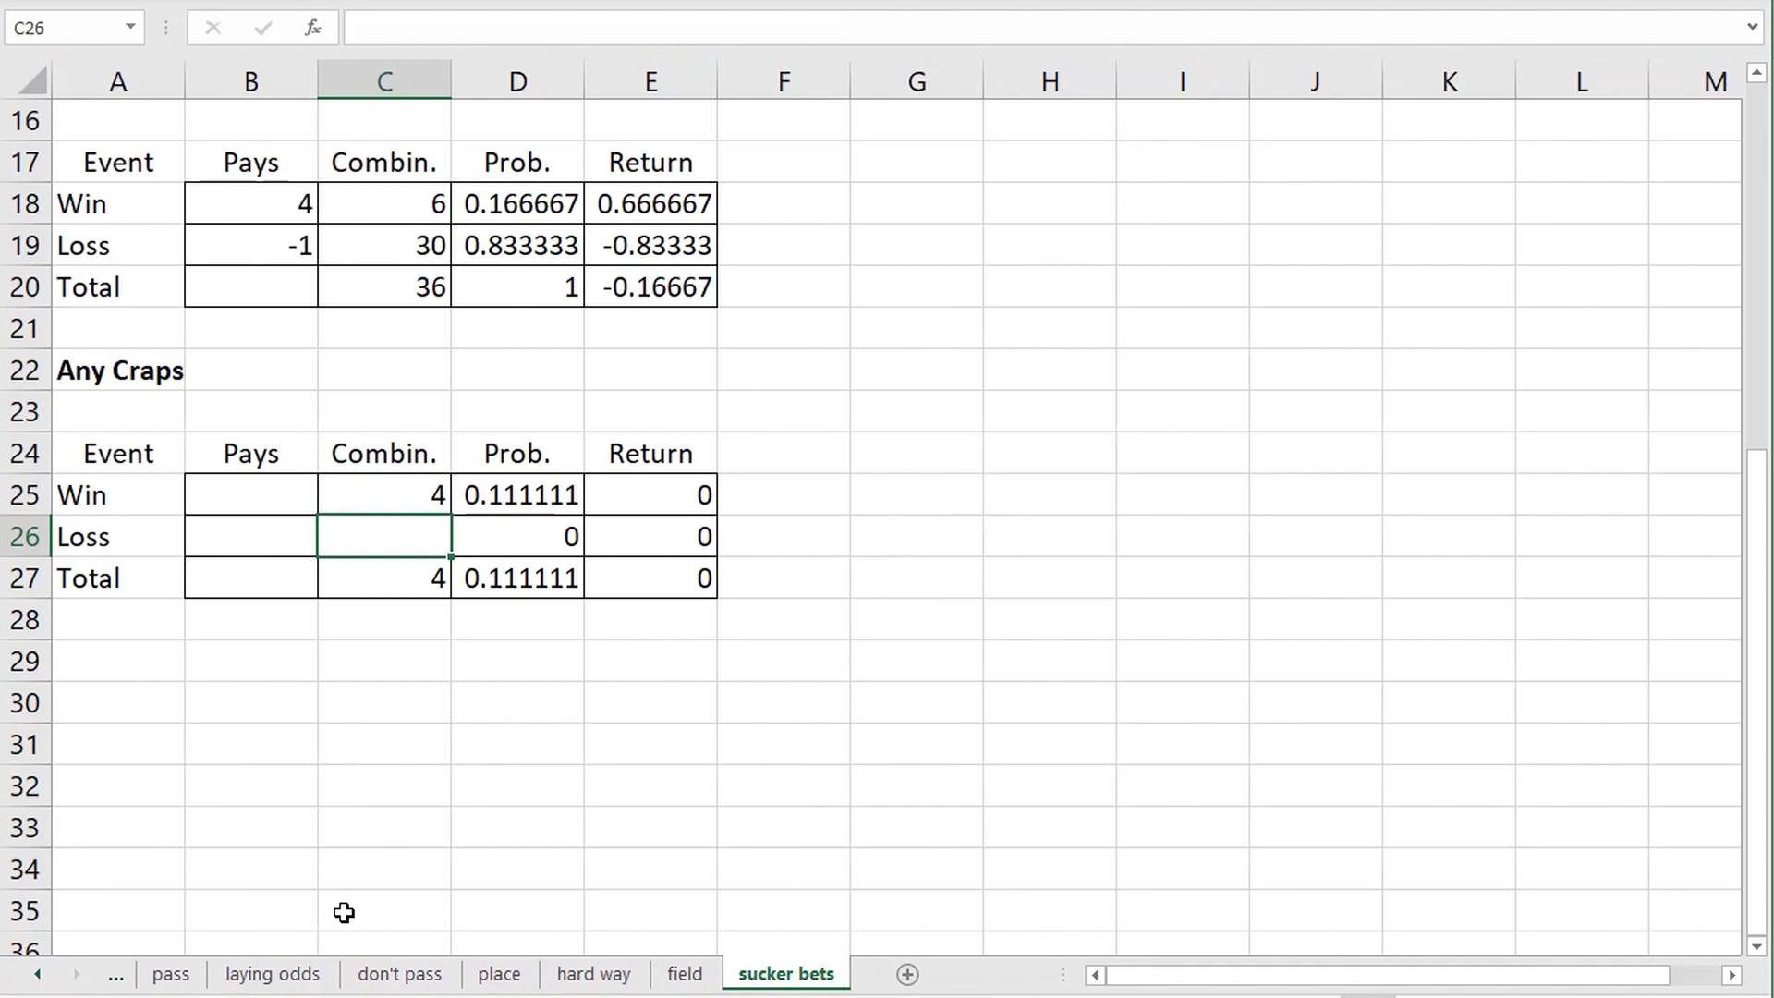
type("32")
key("Return")
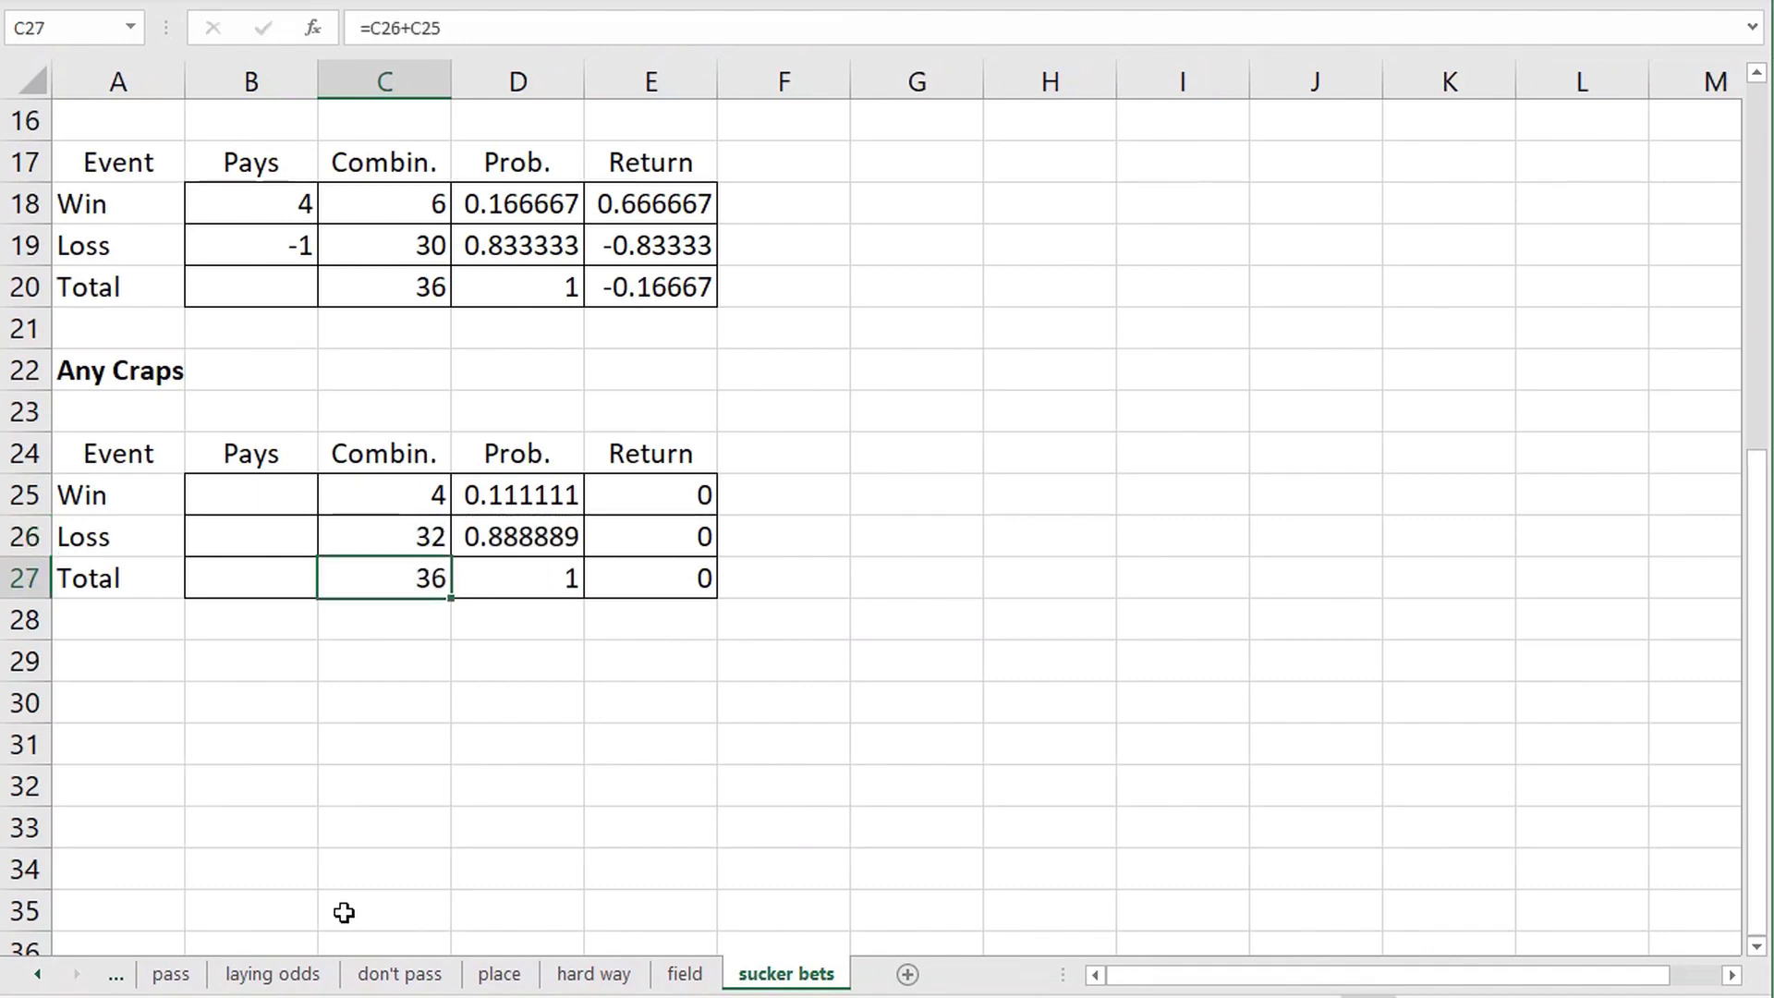
- Fill in the Any Craps payouts with 8 for Win and -1 for Loss
key("Left")
key("Up")
key("Up")
type("8")
key("Return")
type("-1")
key("Return")
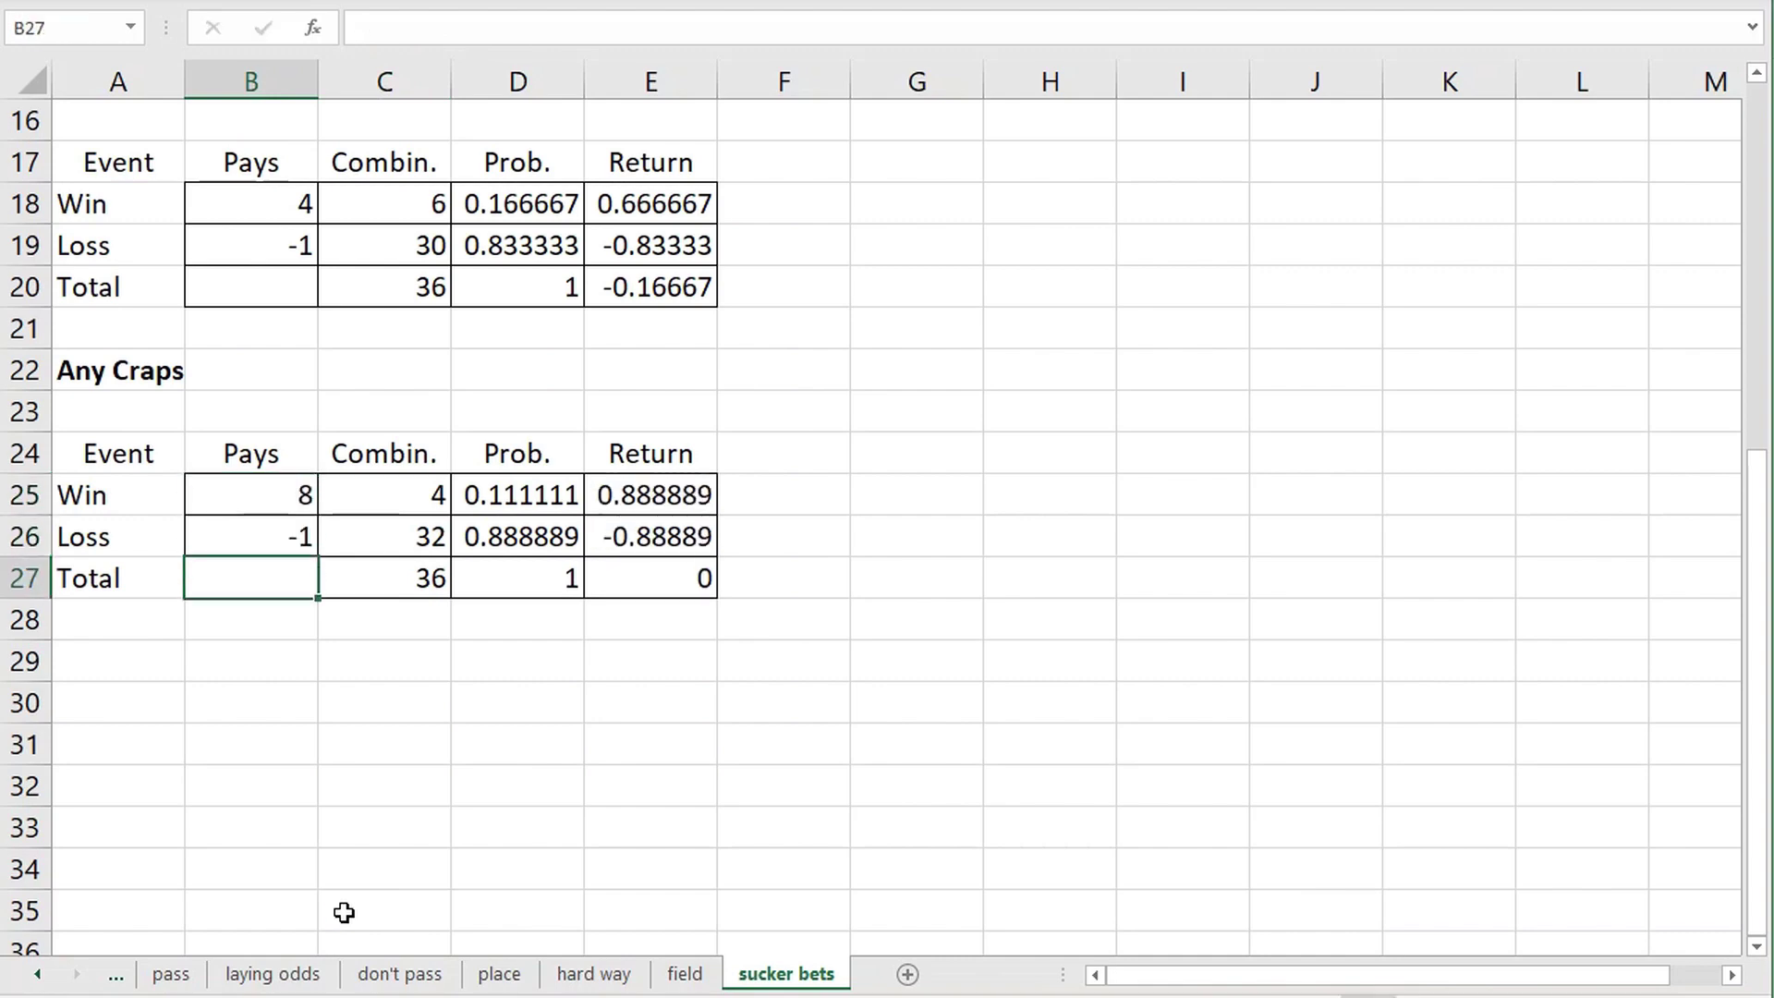
- Set the Any Craps Win payout to 7
key("Up")
key("Up")
type("7")
key("Return")
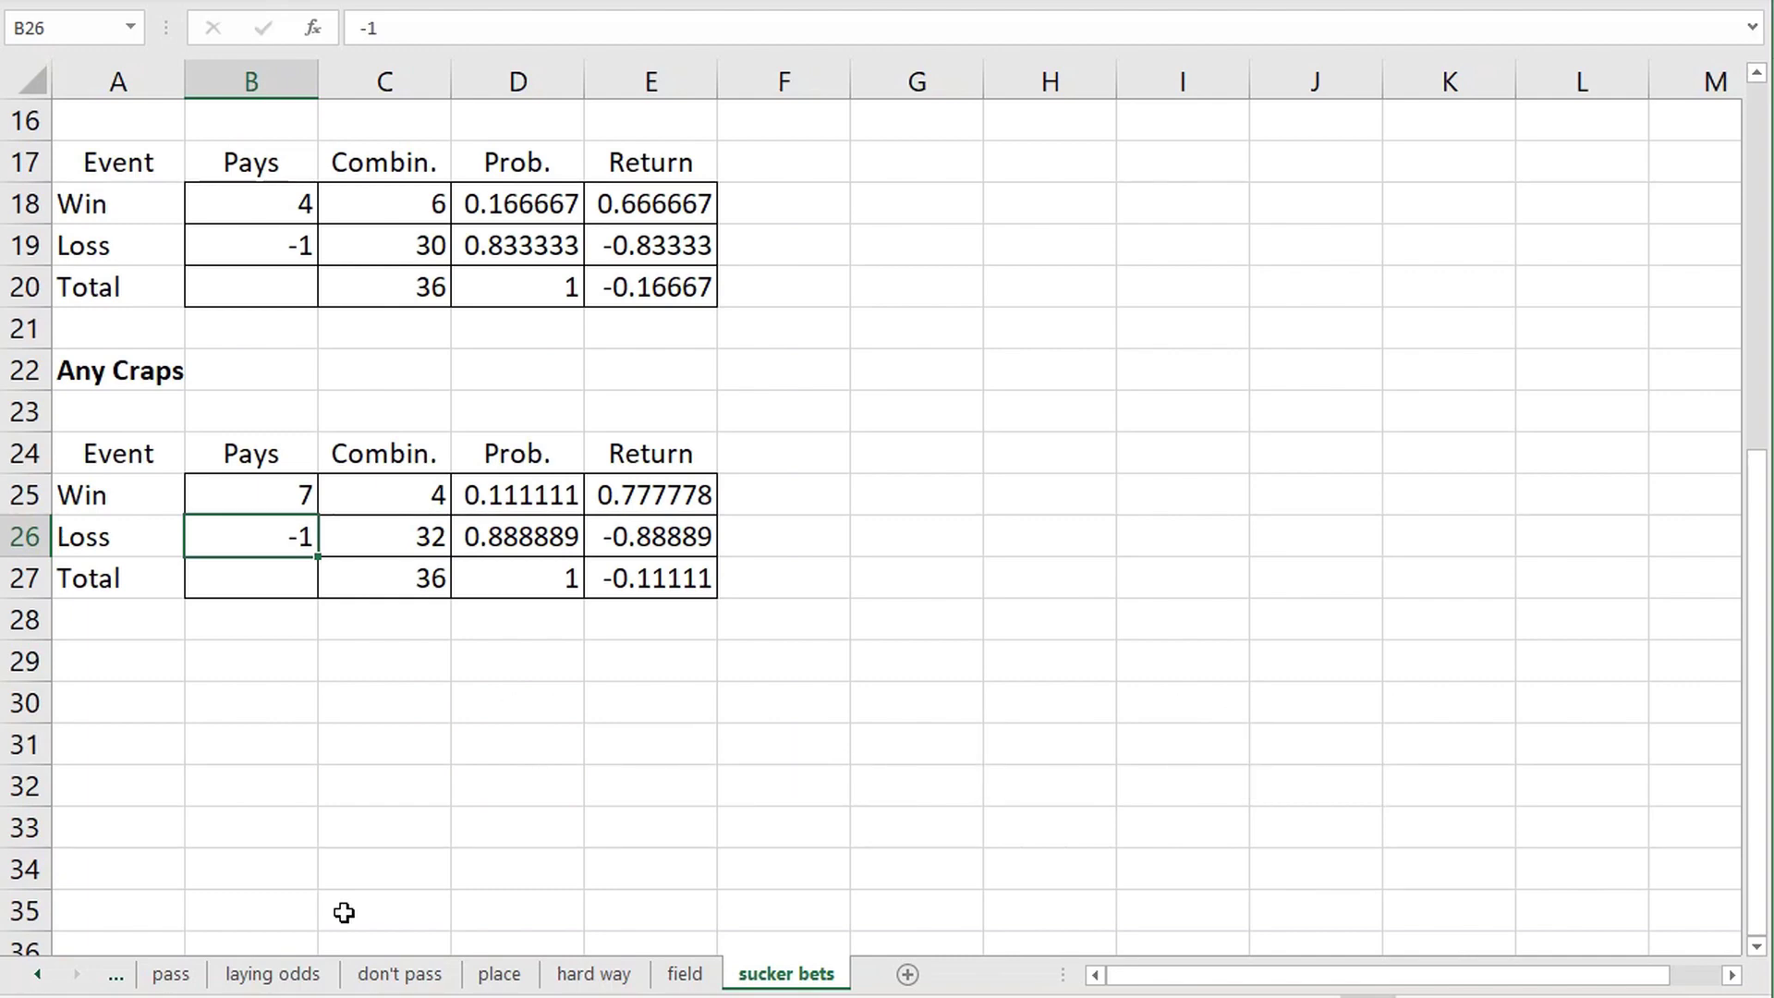
left_click(906, 781)
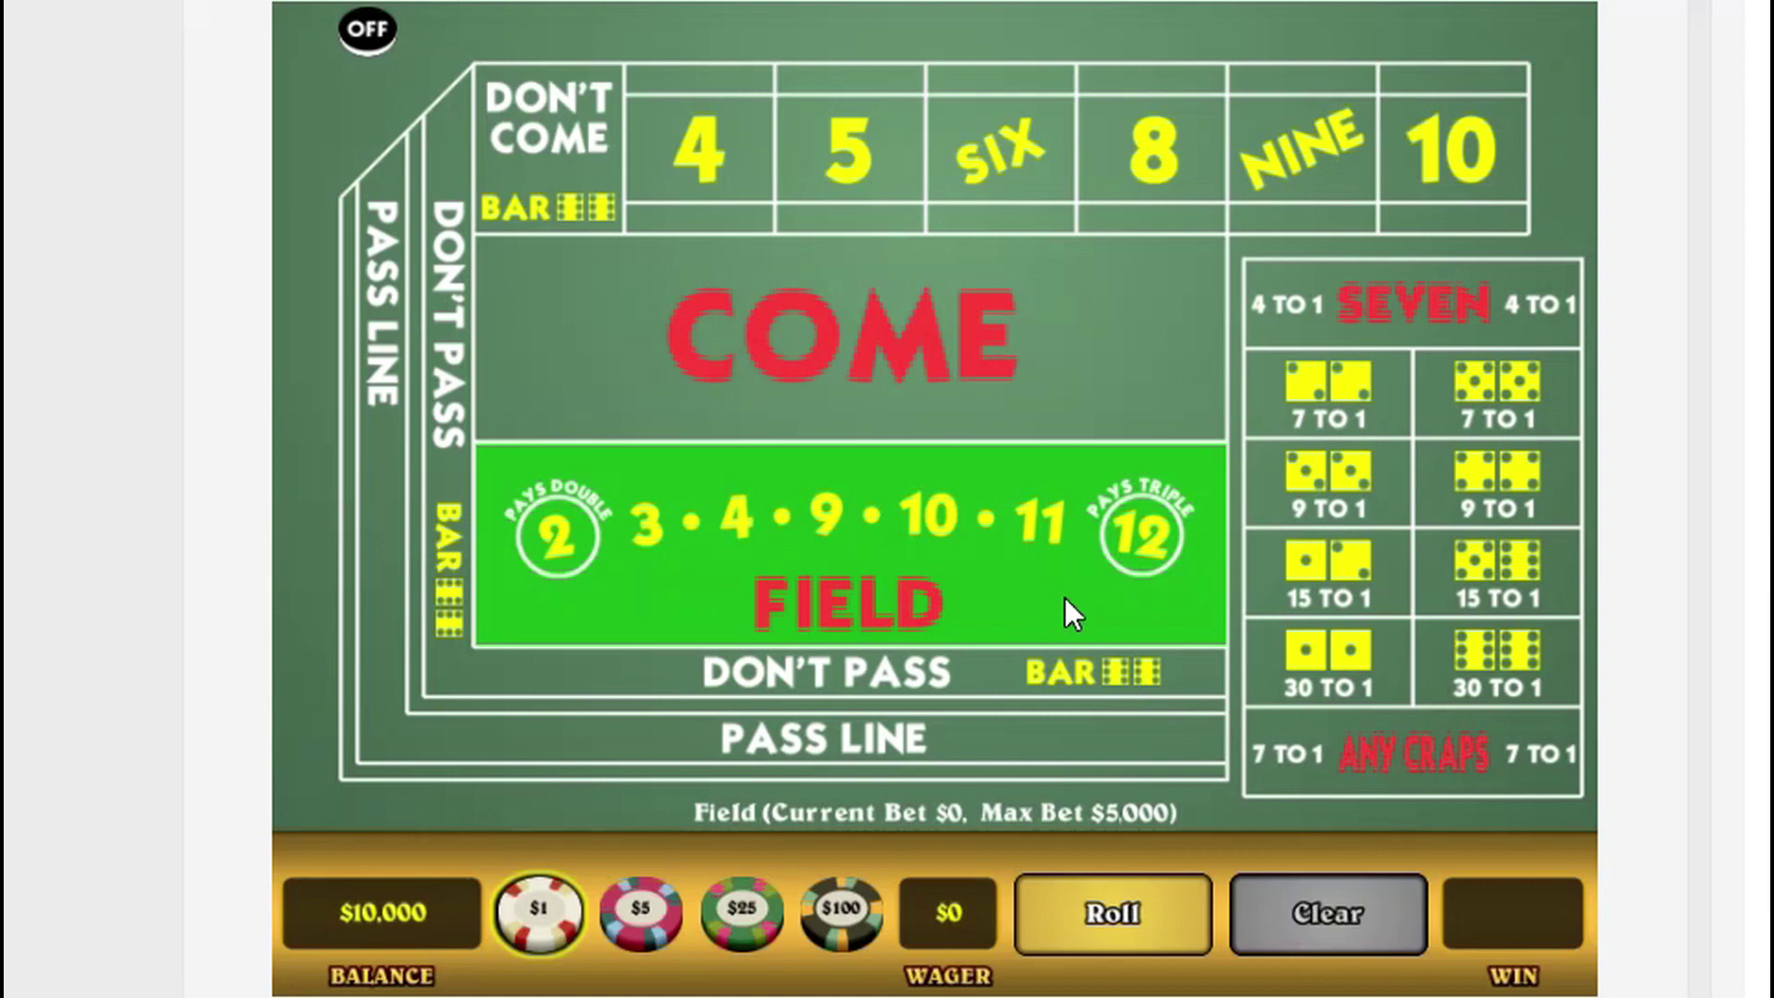
- Switch to the online craps game and repeatedly bet a $5 chip on the Field, rolling the dice after each bet
left_click(635, 917)
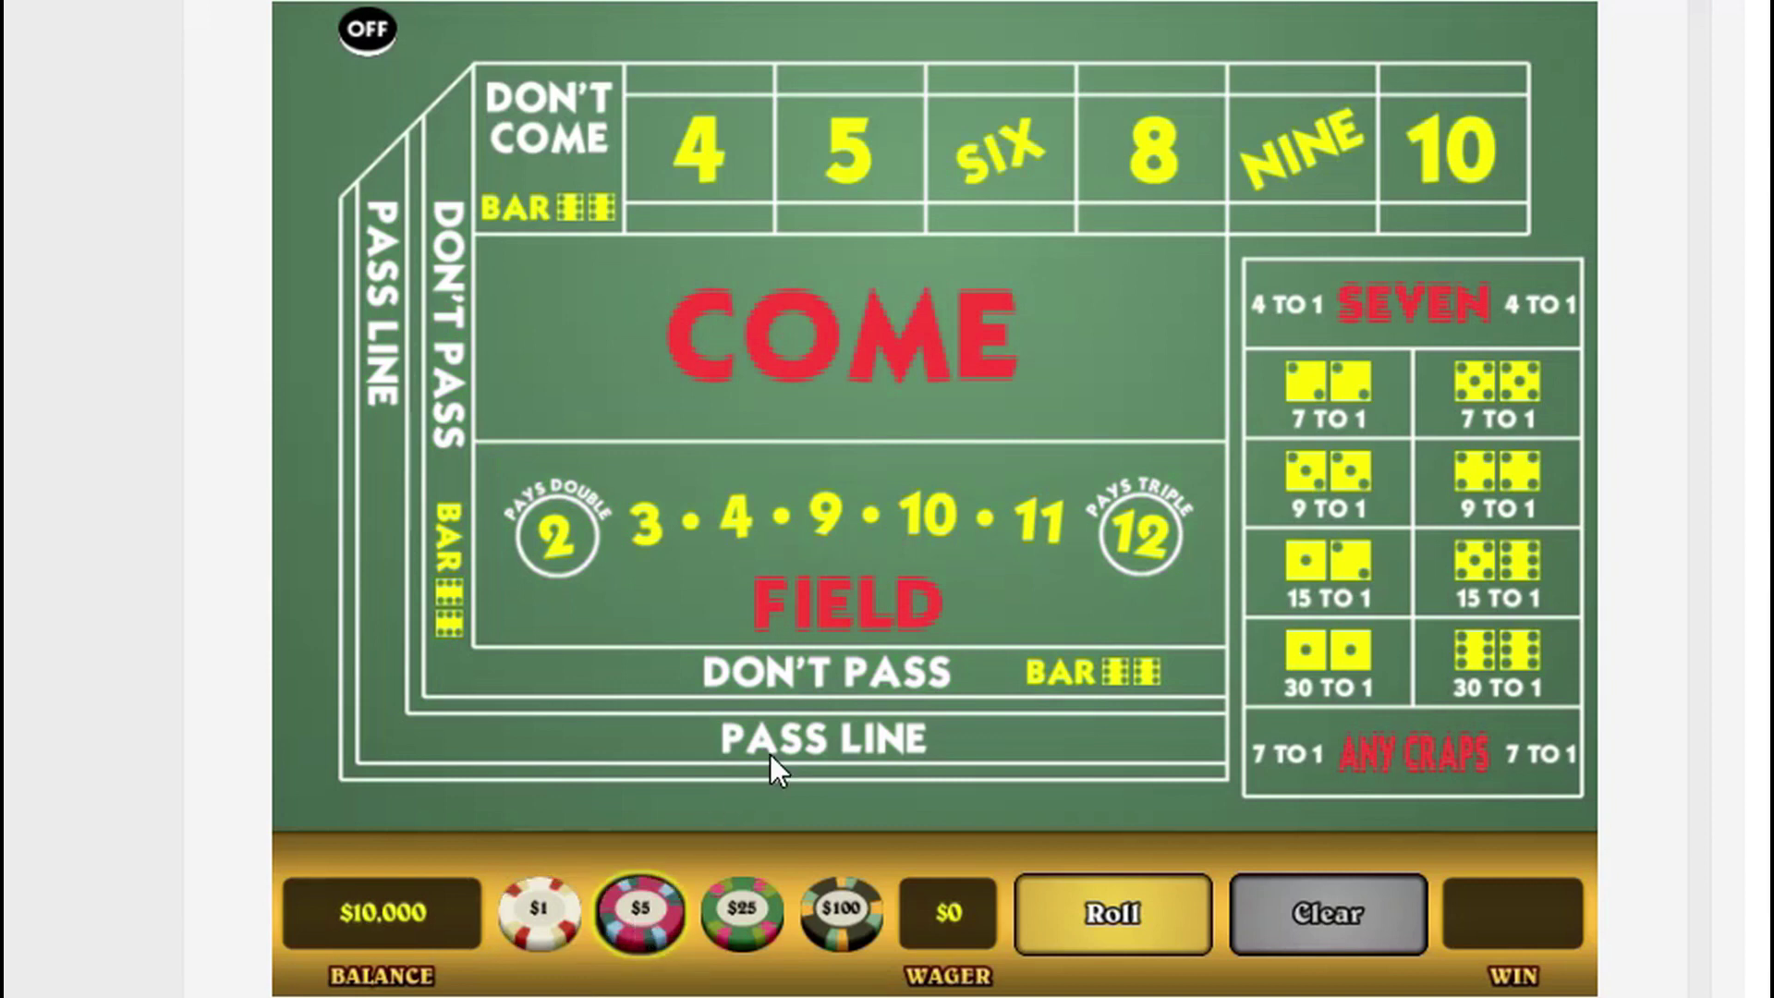
left_click(1015, 586)
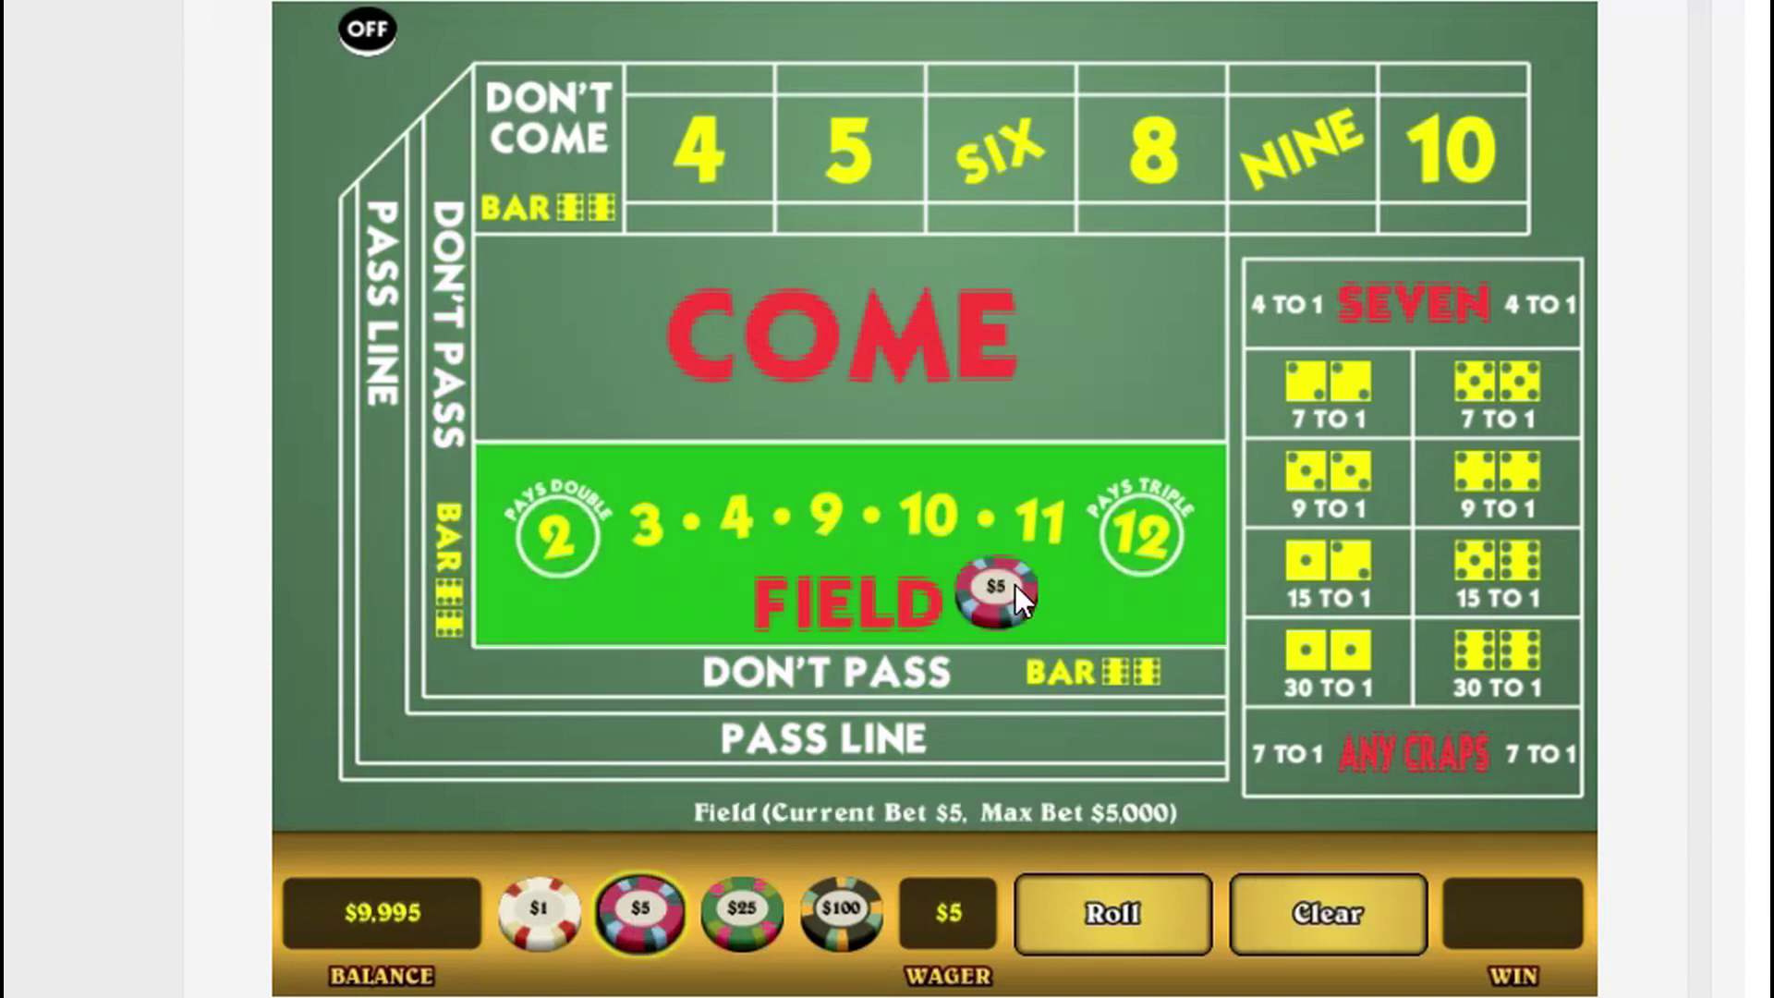
left_click(1103, 922)
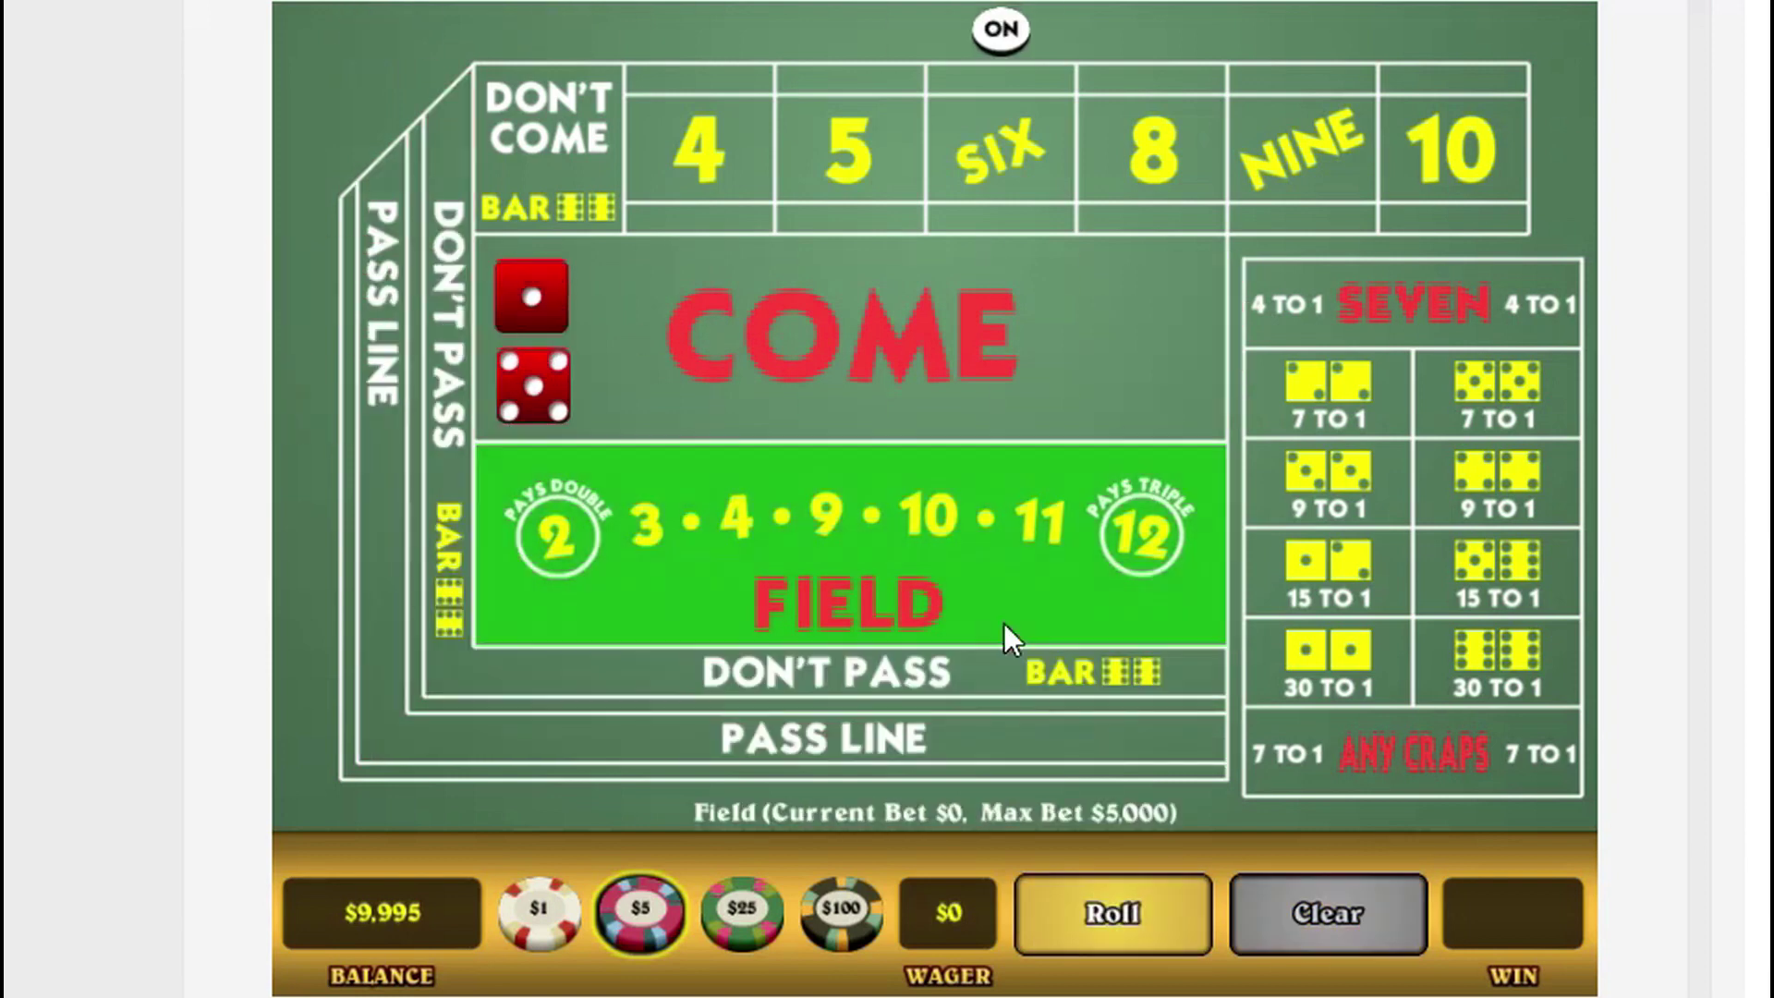
left_click(1008, 621)
left_click(1109, 911)
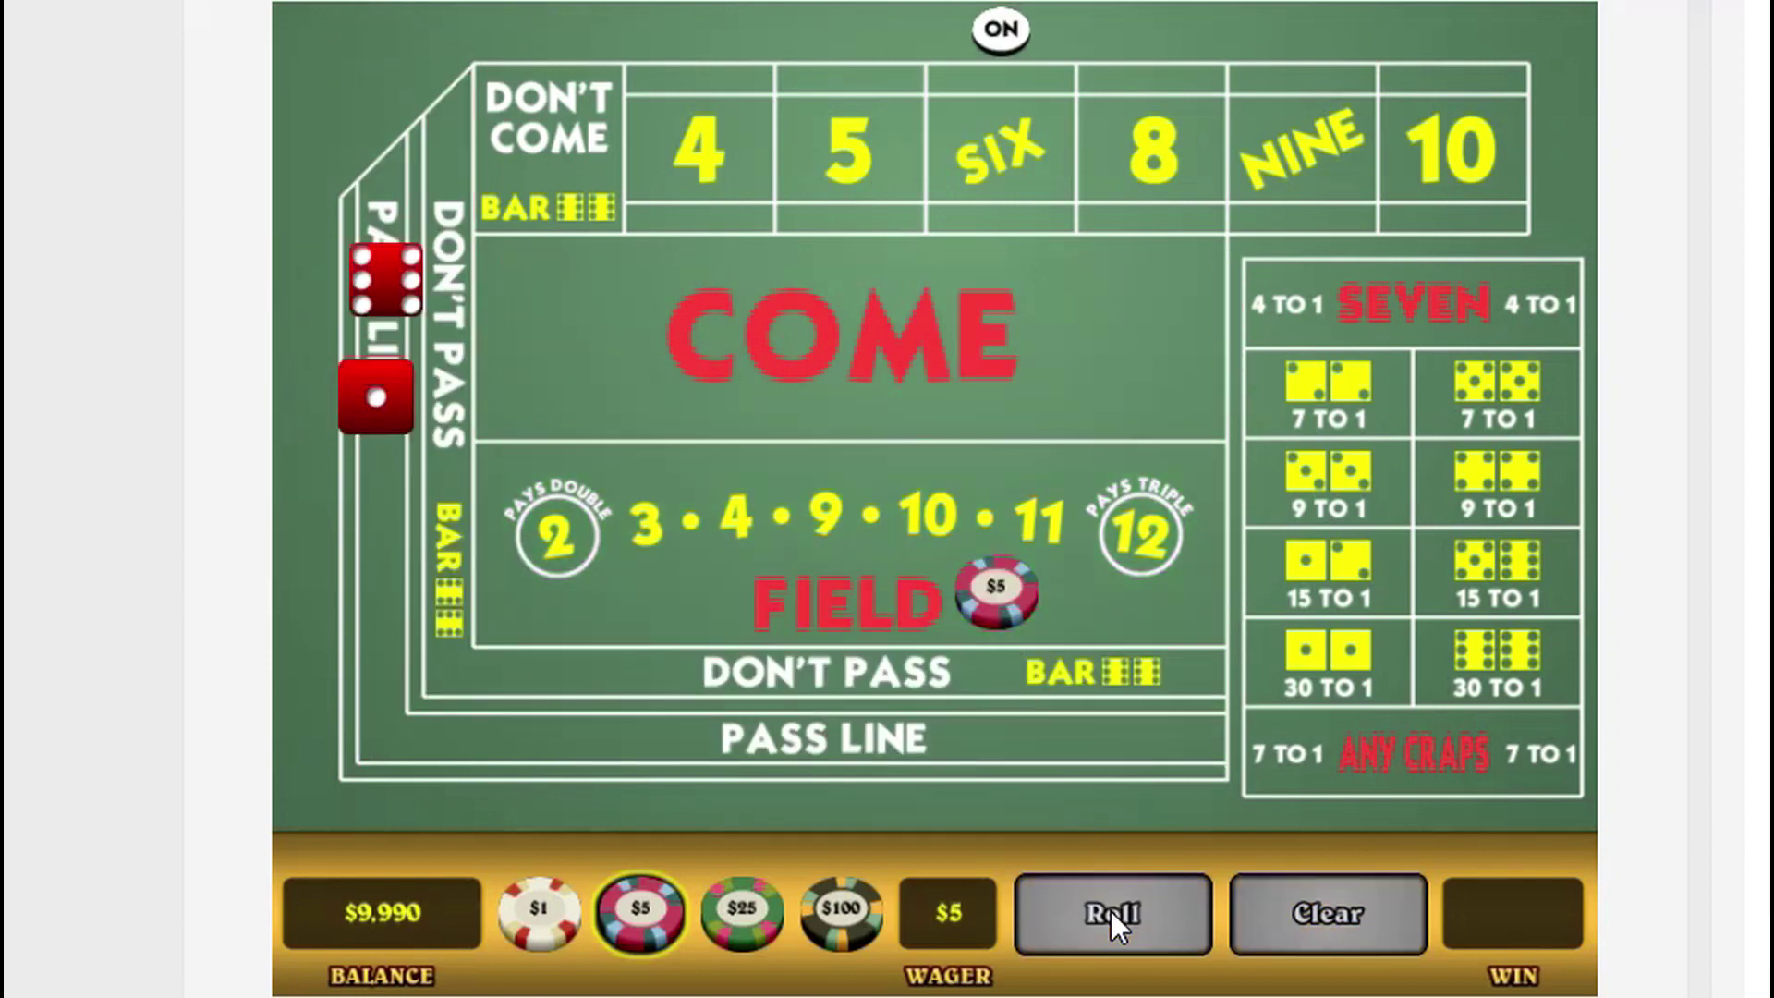
left_click(1041, 596)
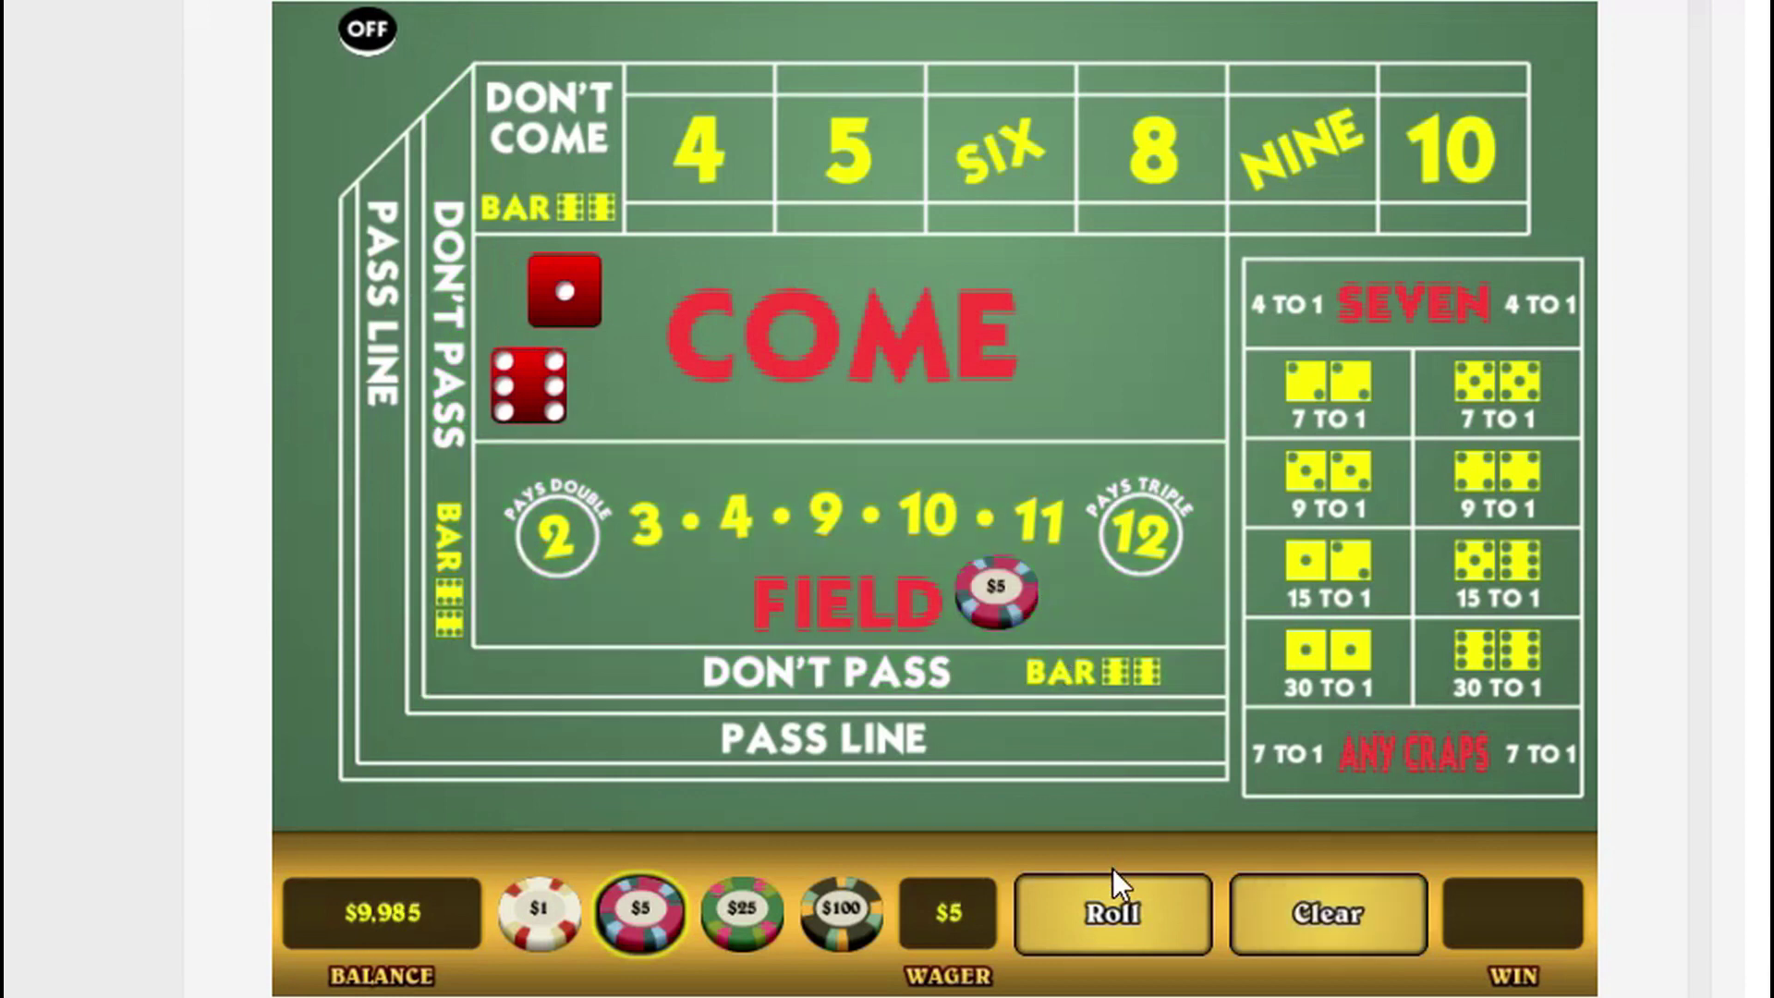
left_click(1109, 913)
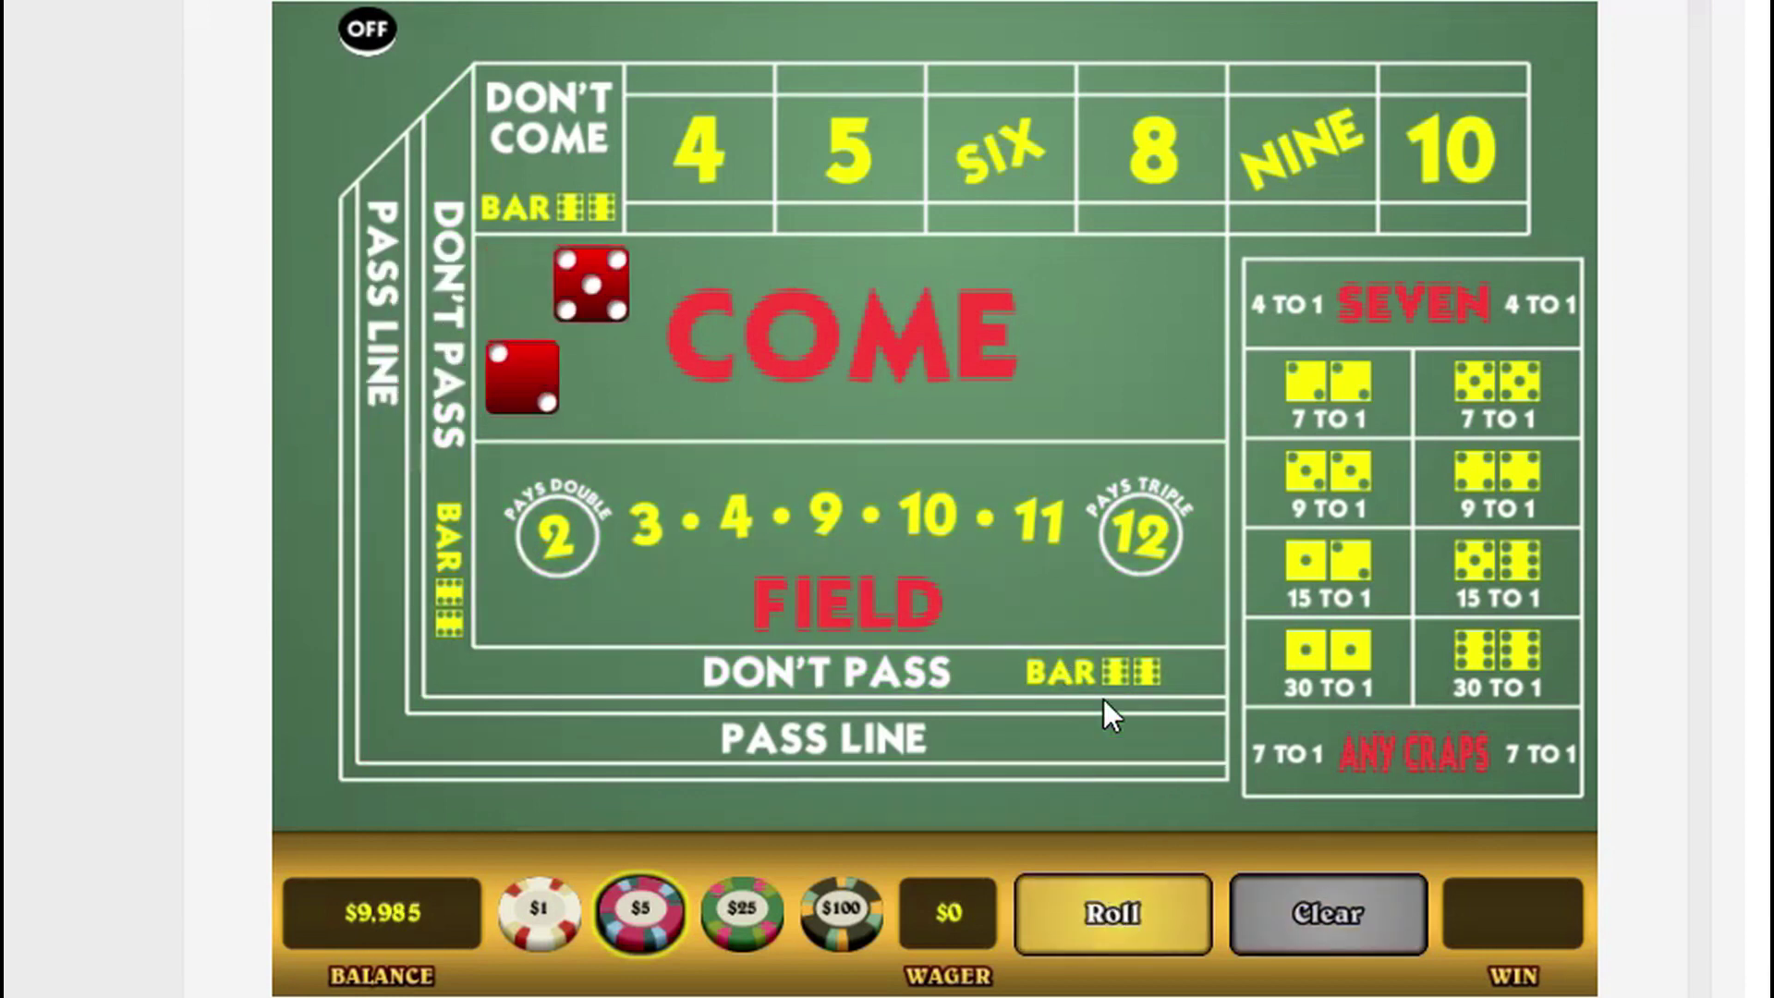
left_click(1077, 587)
left_click(1113, 909)
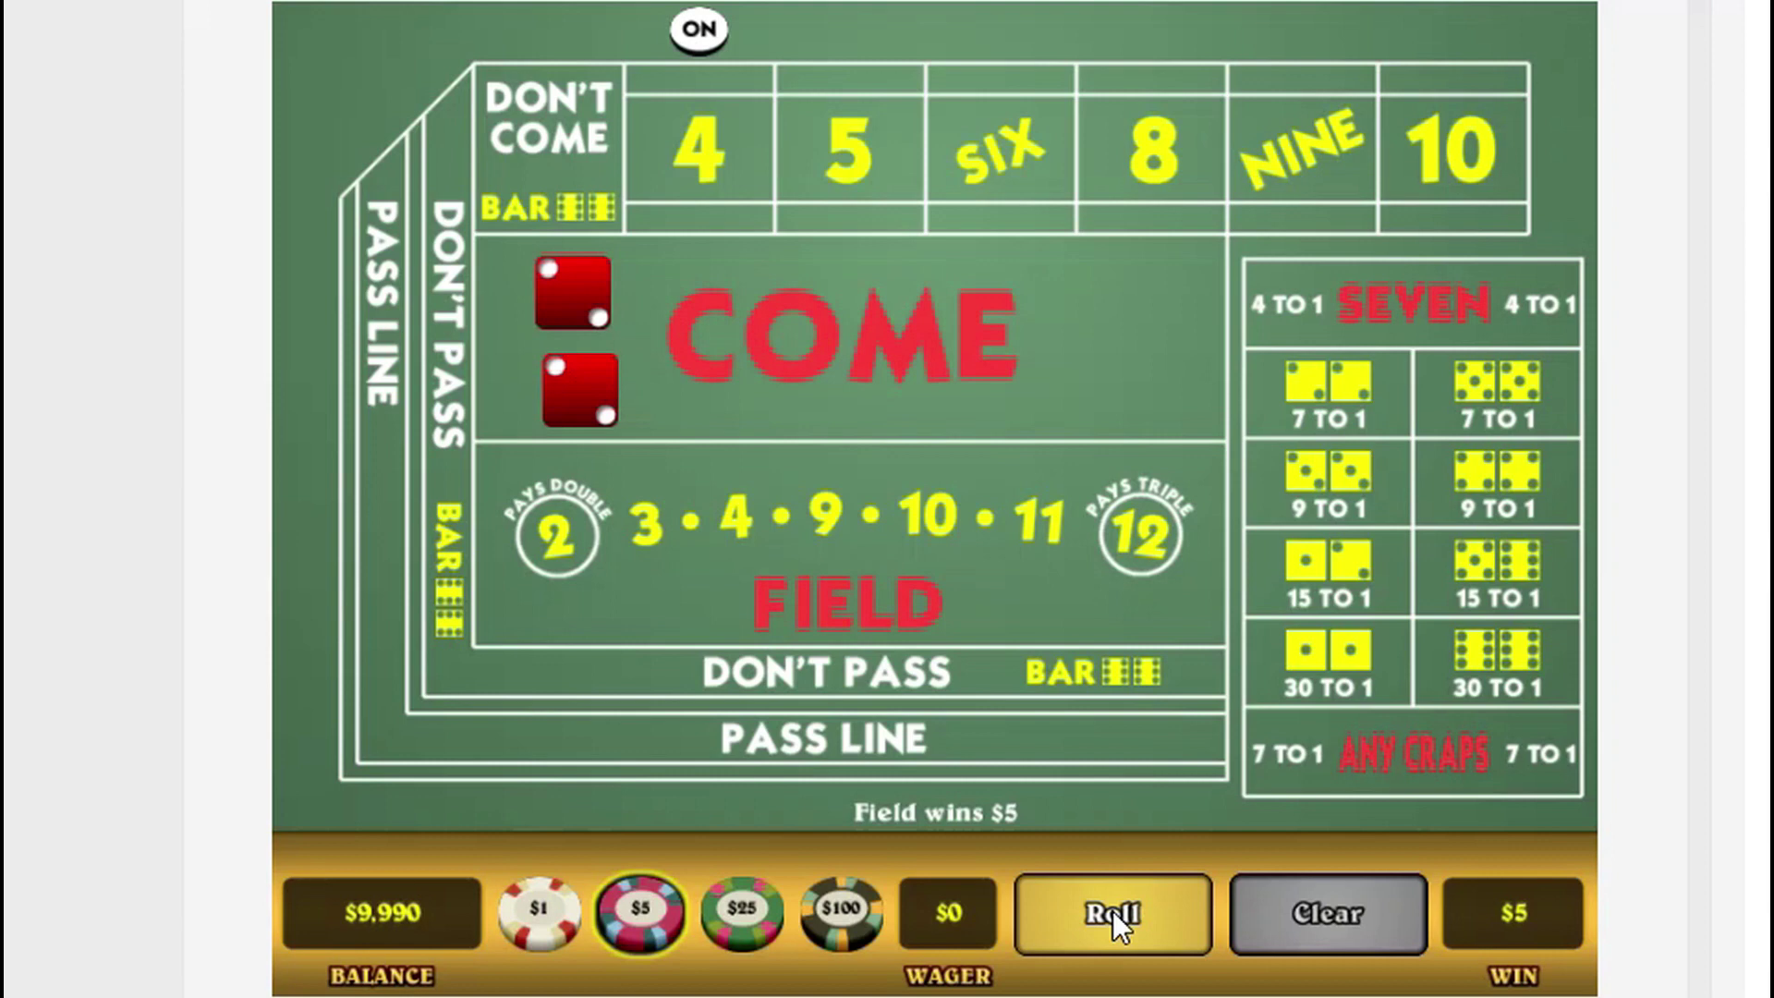
left_click(1025, 584)
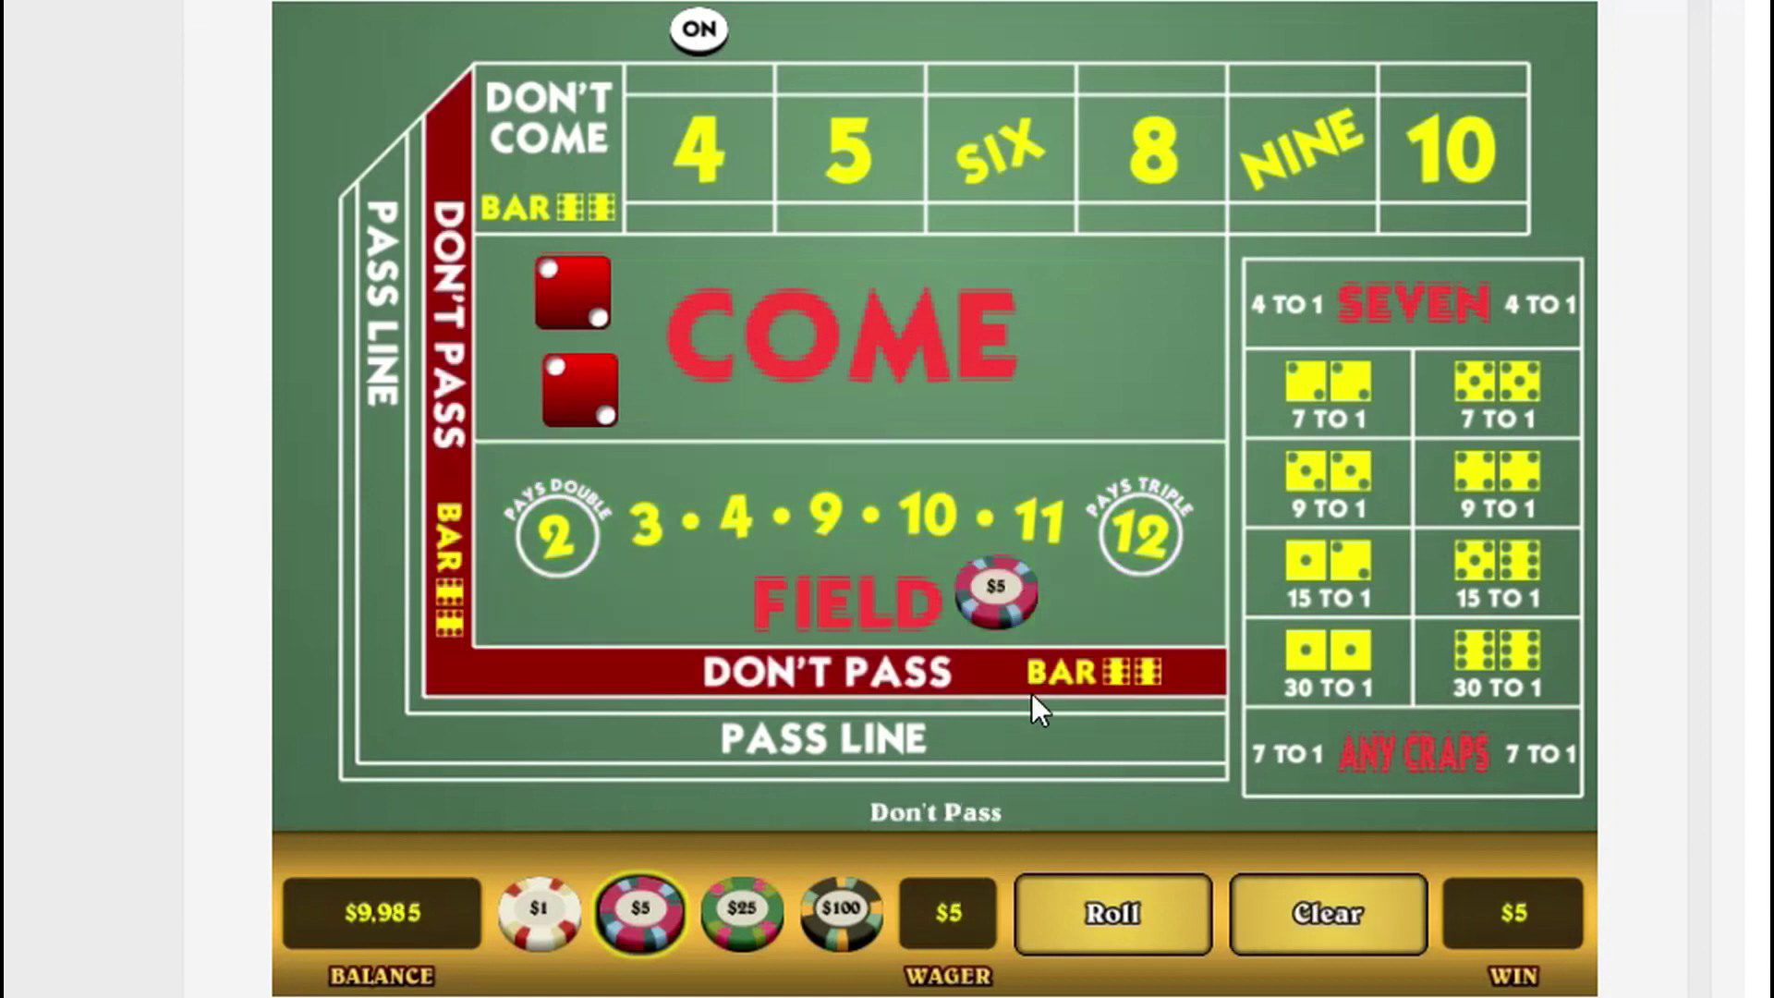
left_click(1106, 919)
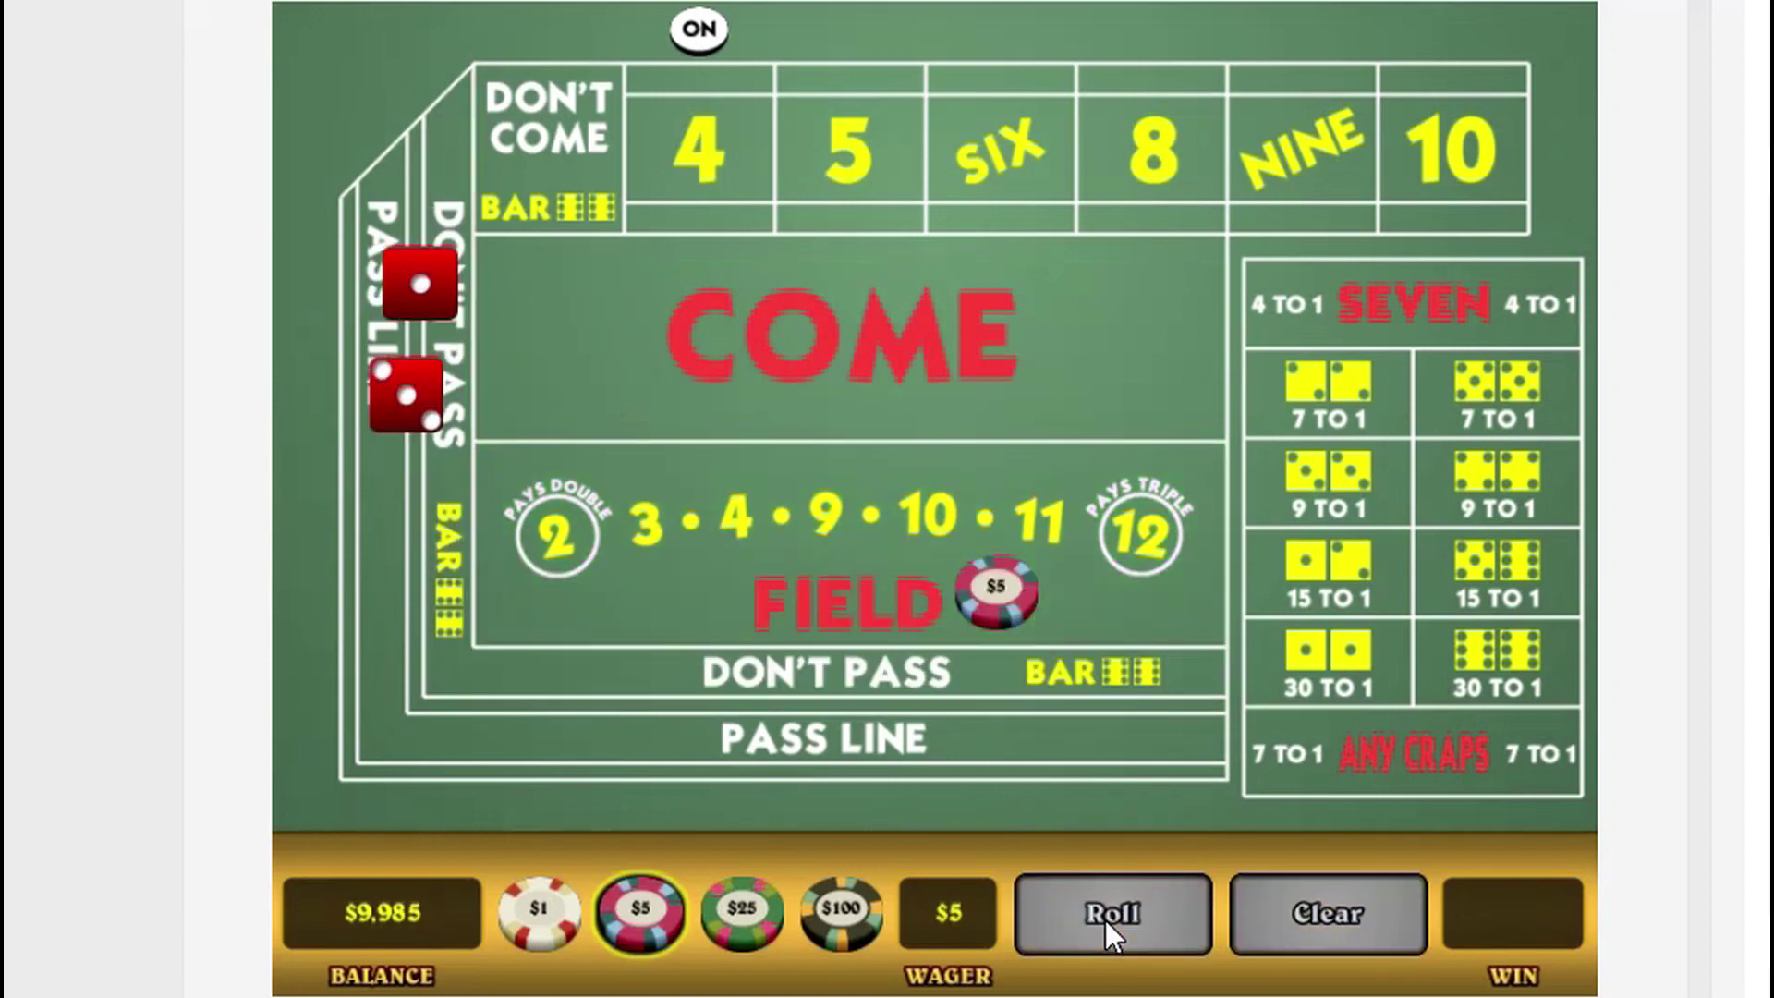
left_click(1037, 603)
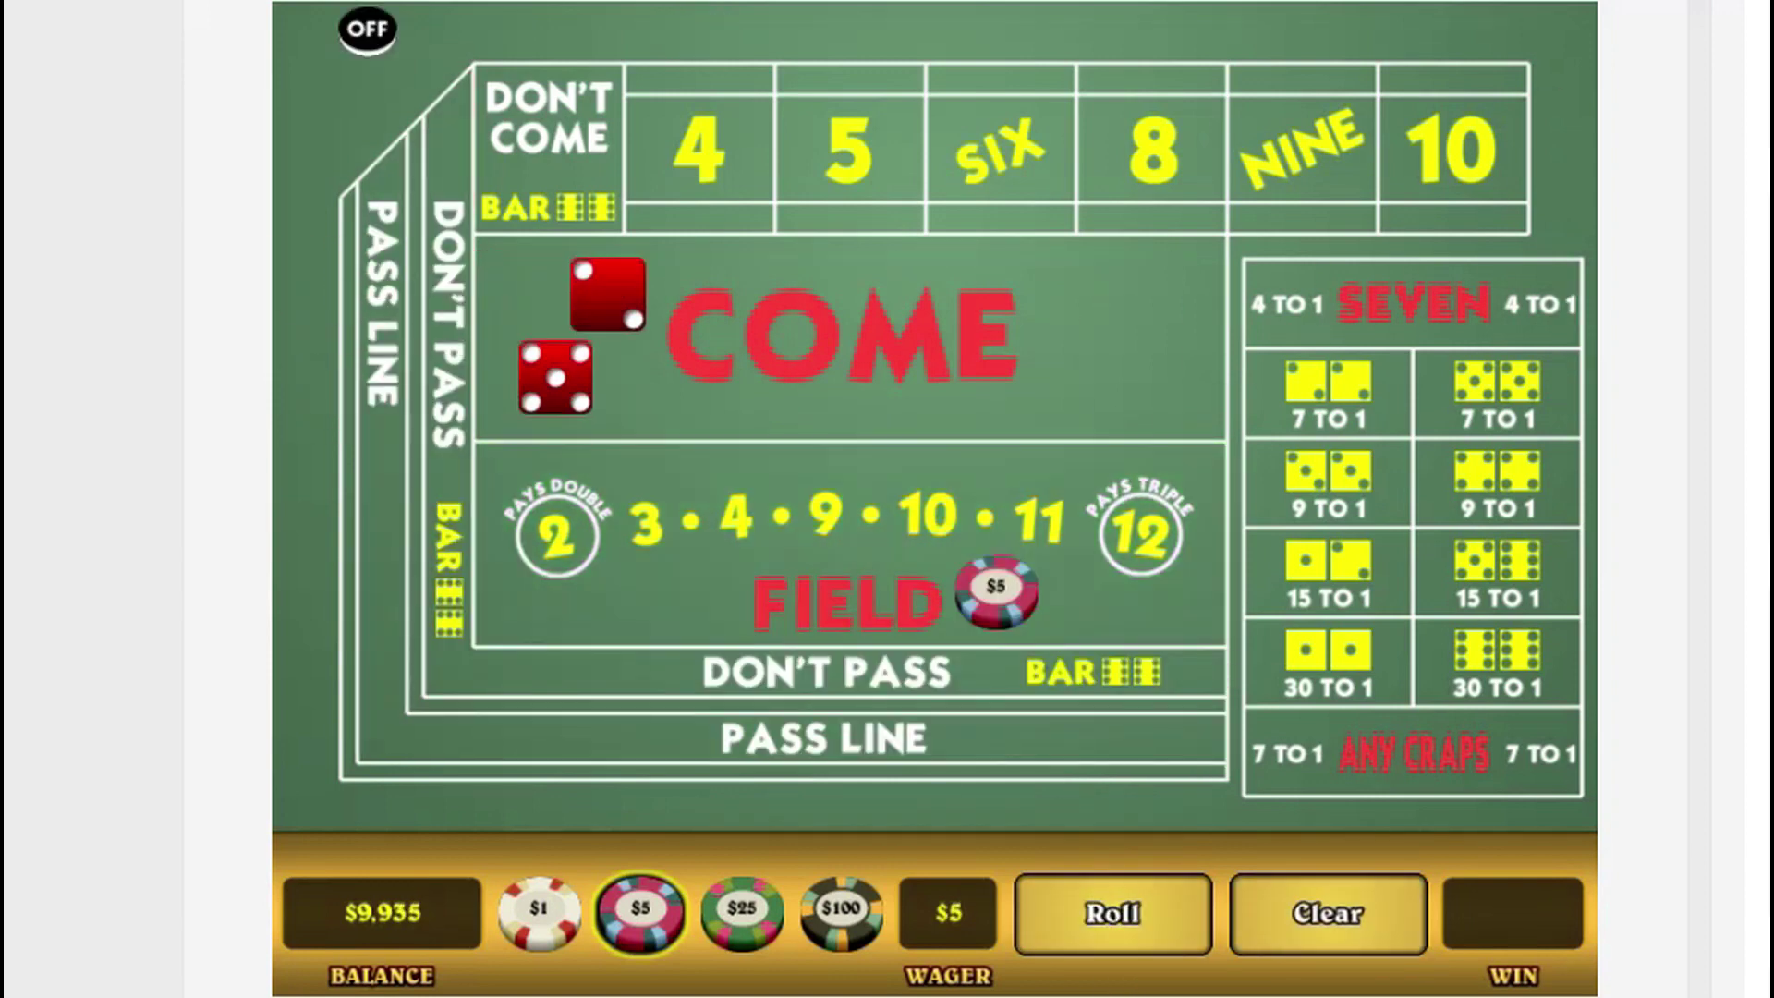
left_click(1119, 917)
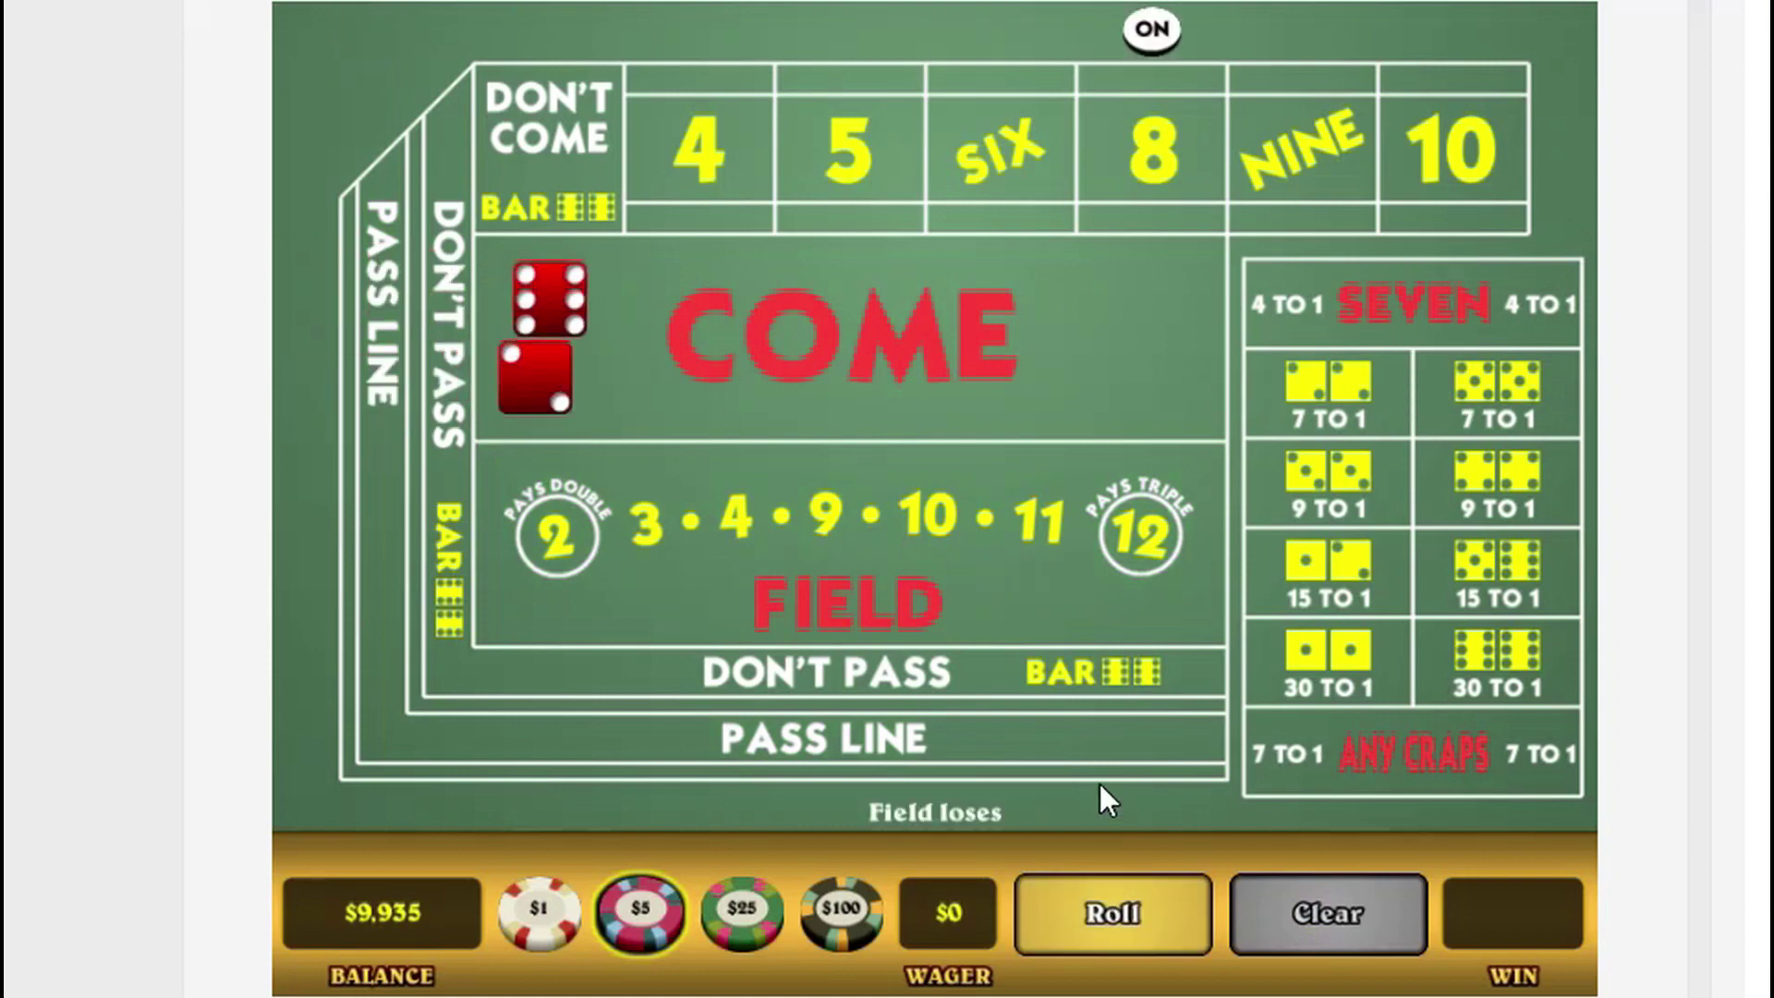
left_click(1021, 562)
left_click(1118, 922)
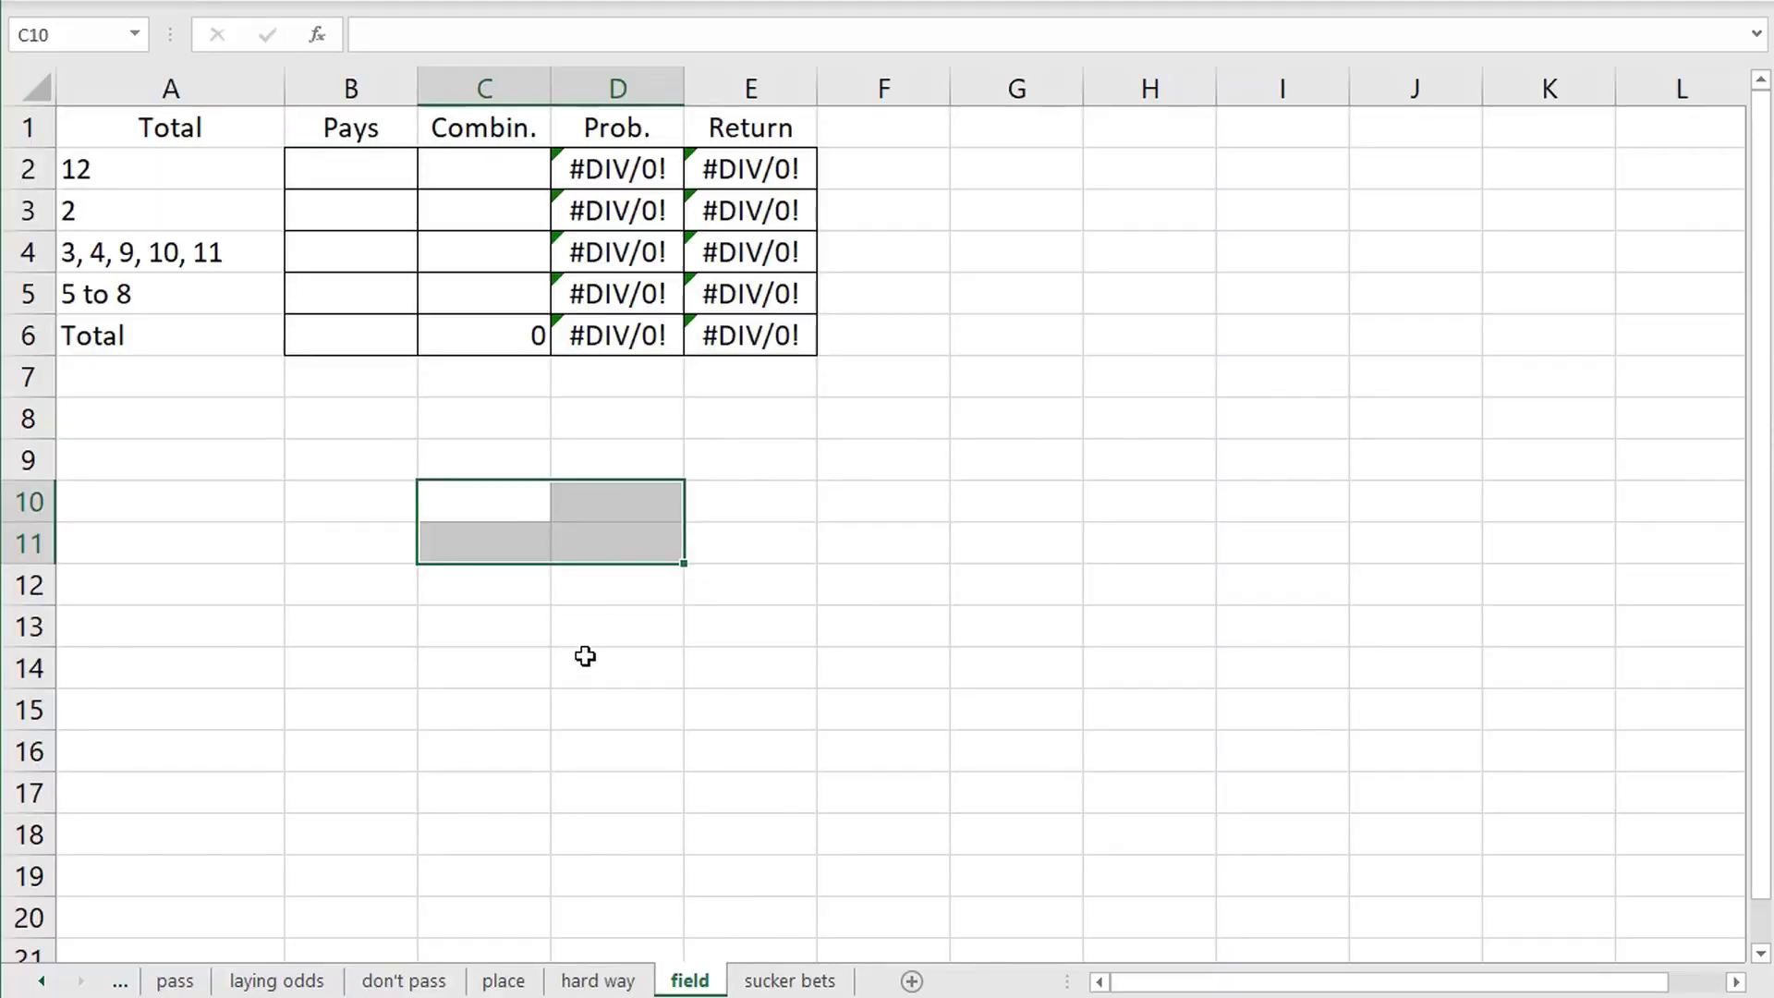
- Fill in the row for total 12 in the Field table with a payout of 3 and 1 combination
left_click(352, 397)
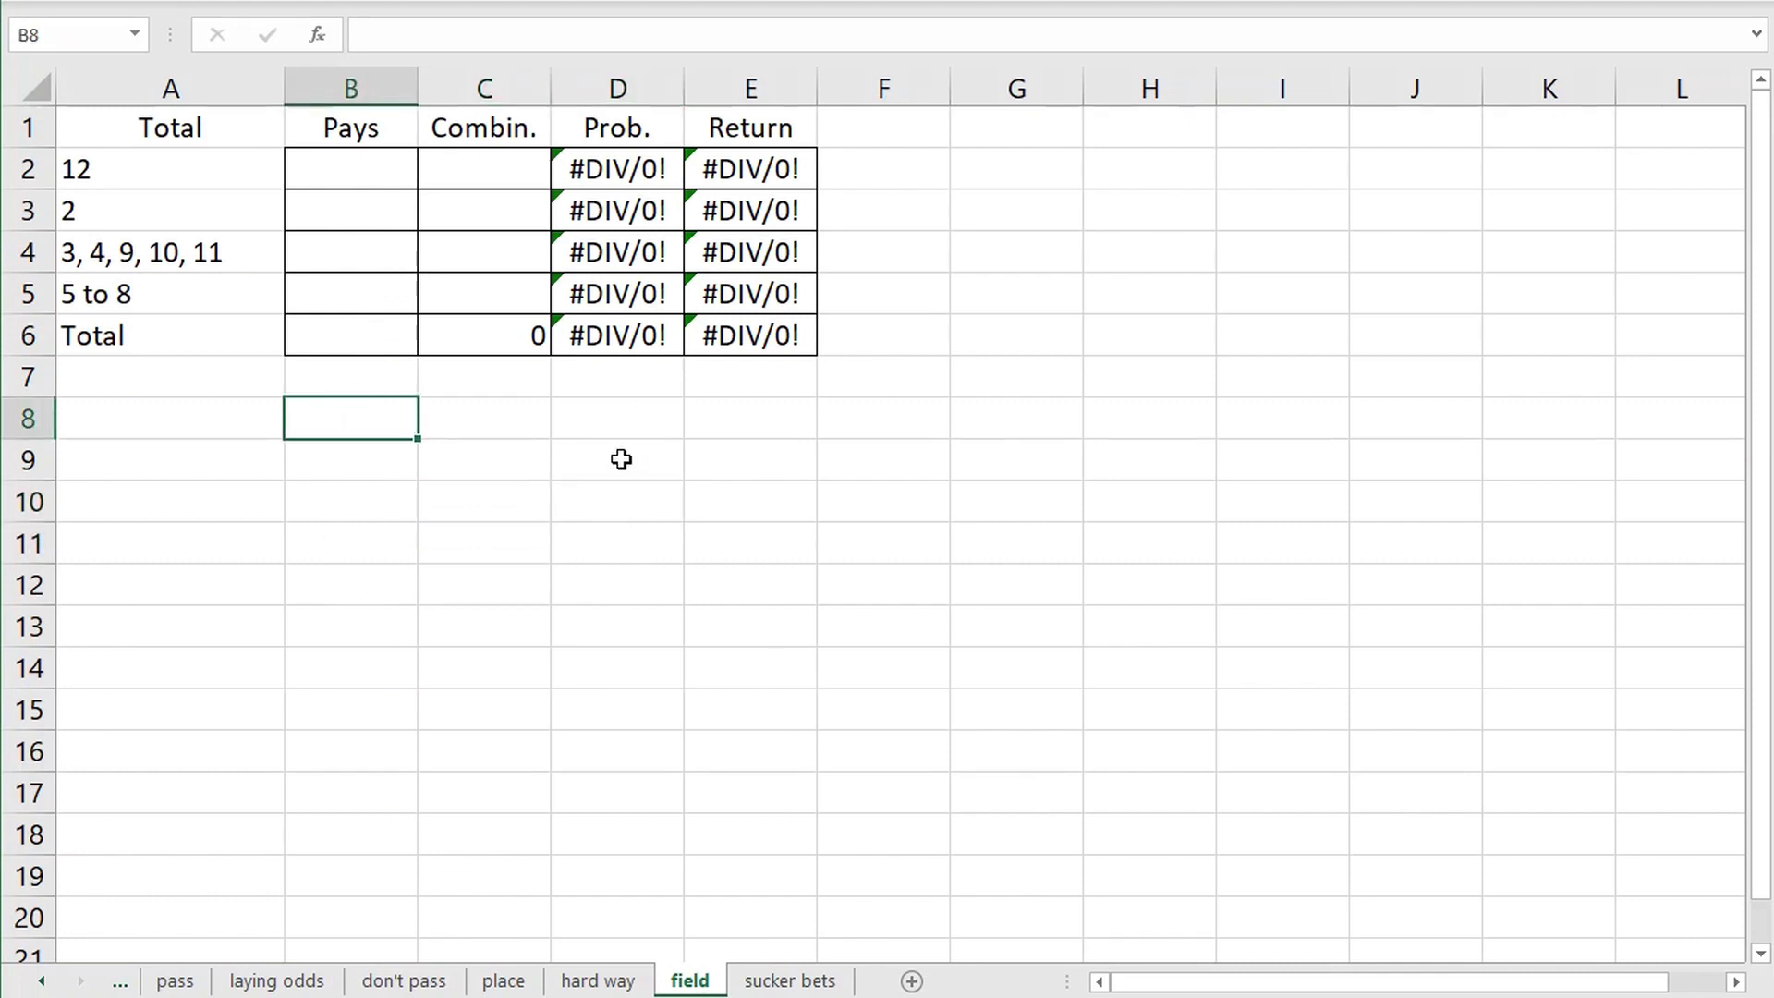
left_click(379, 162)
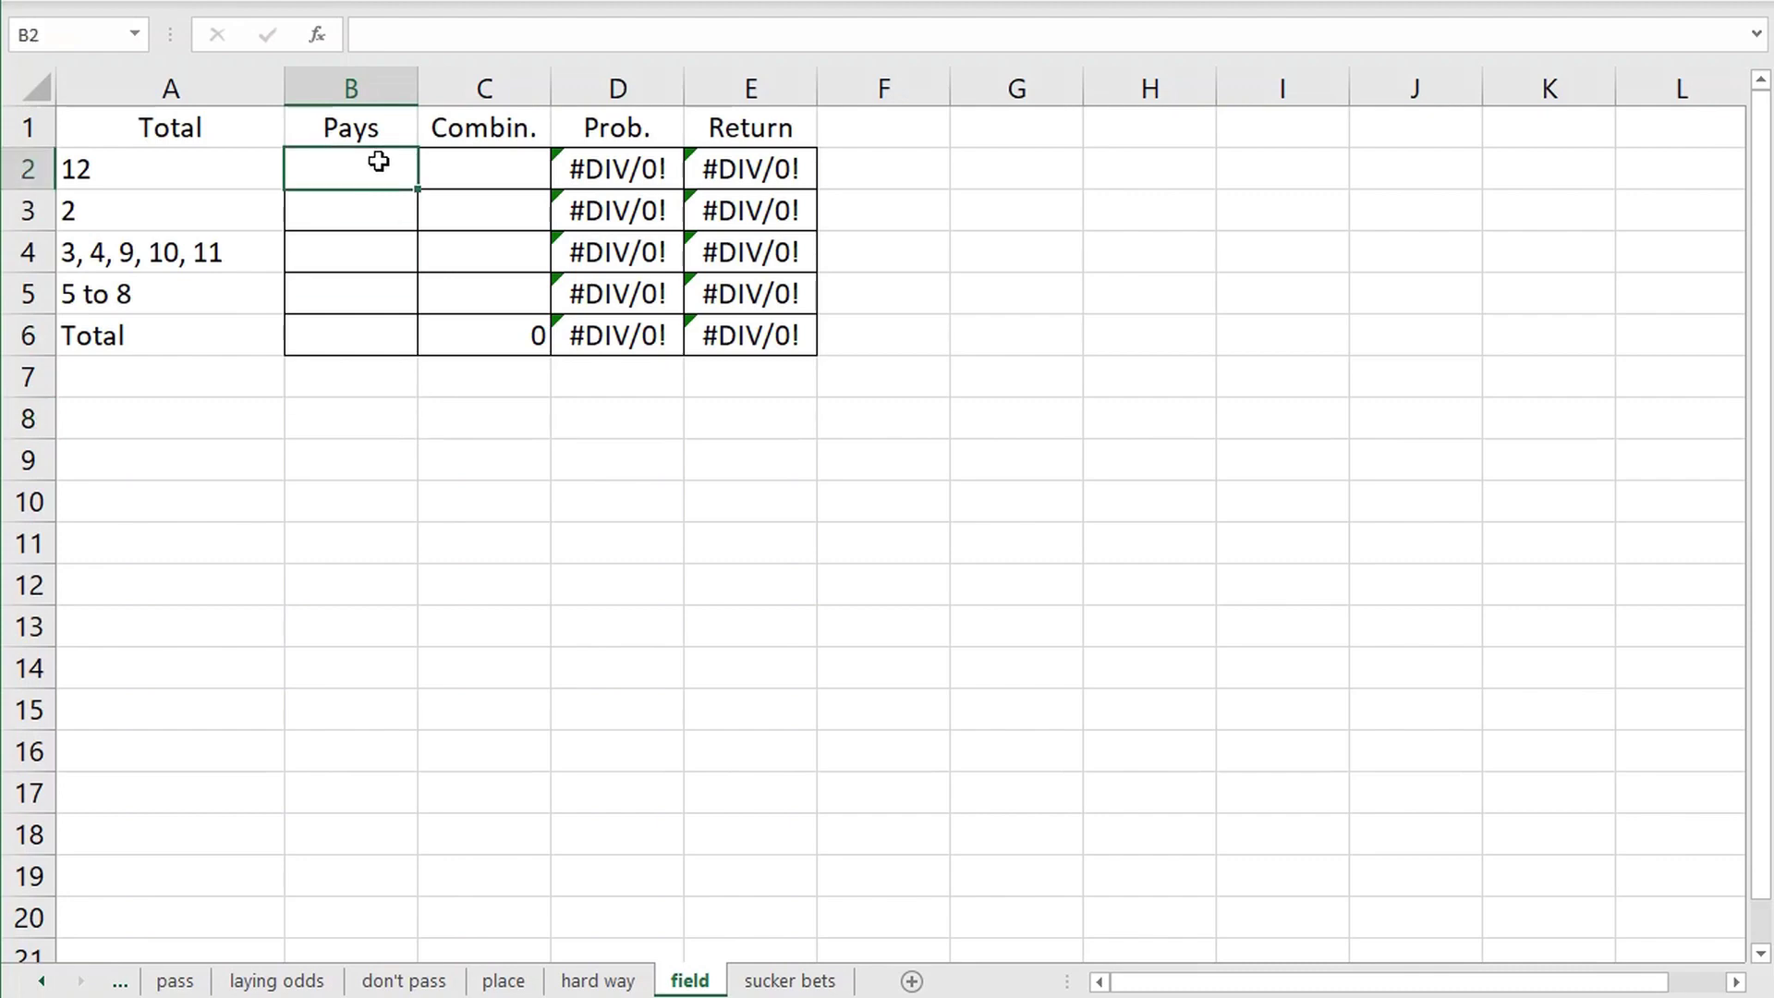
type("3")
key("Tab")
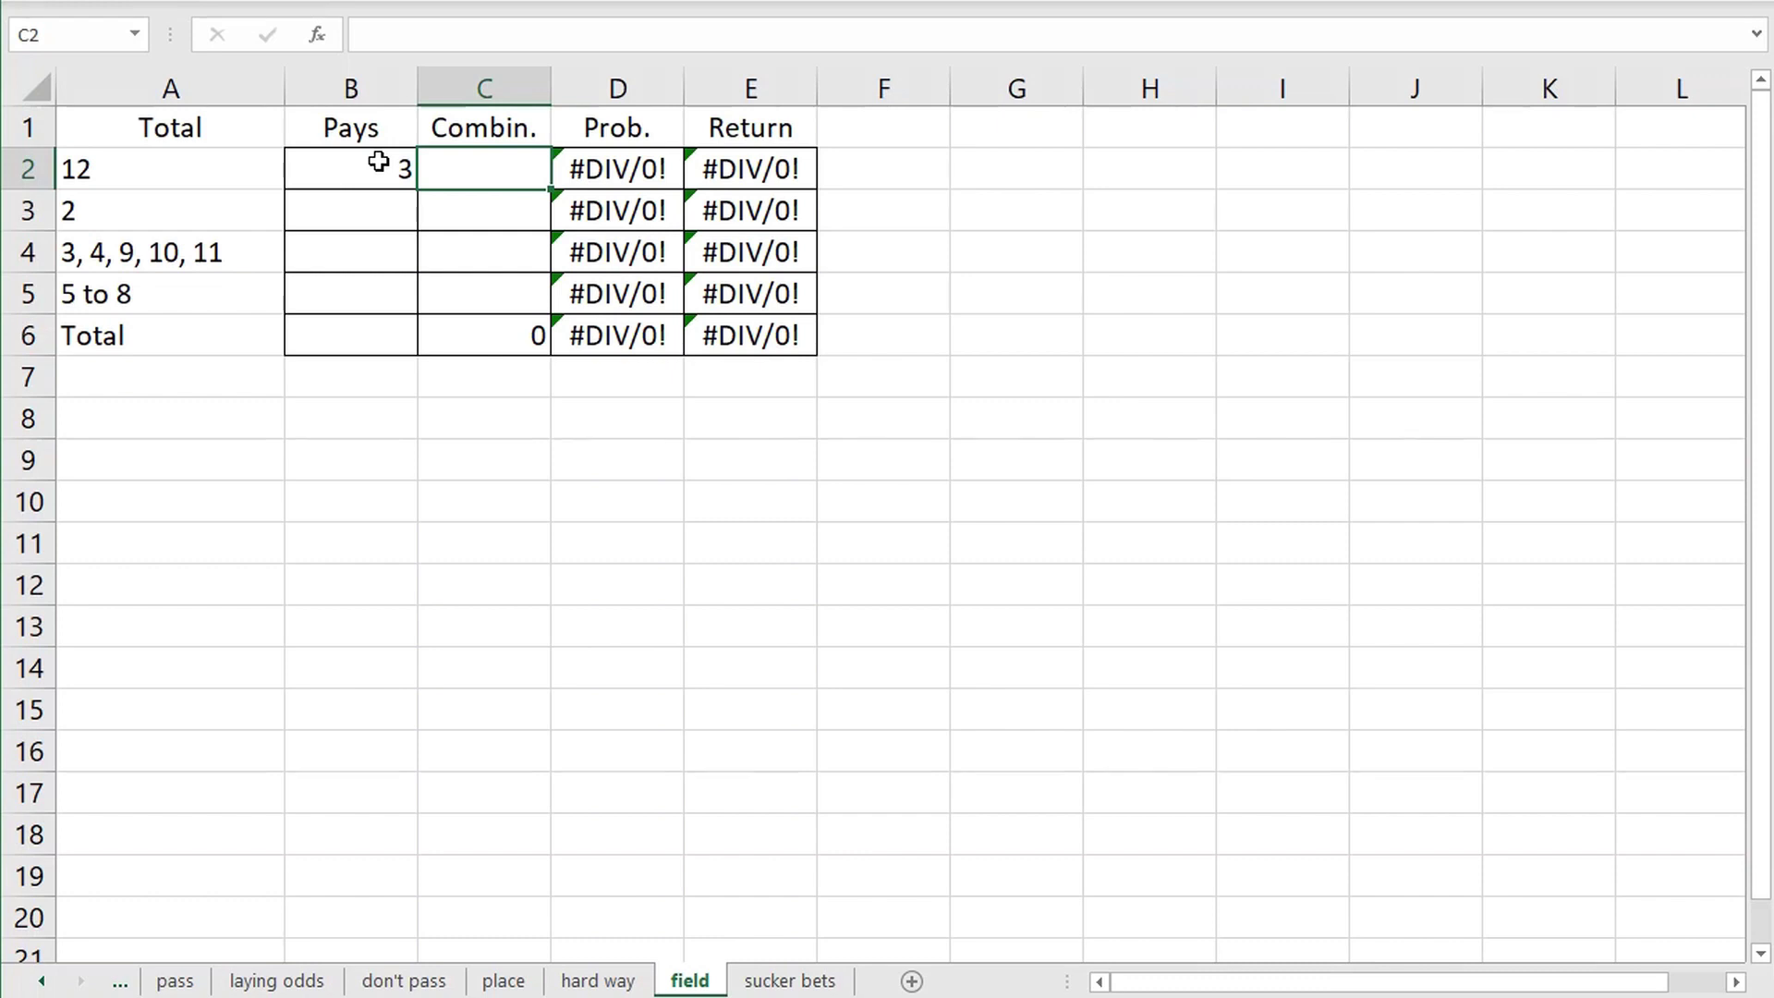
type("-1")
key("BackSpace")
key("BackSpace")
type("1")
key("Return")
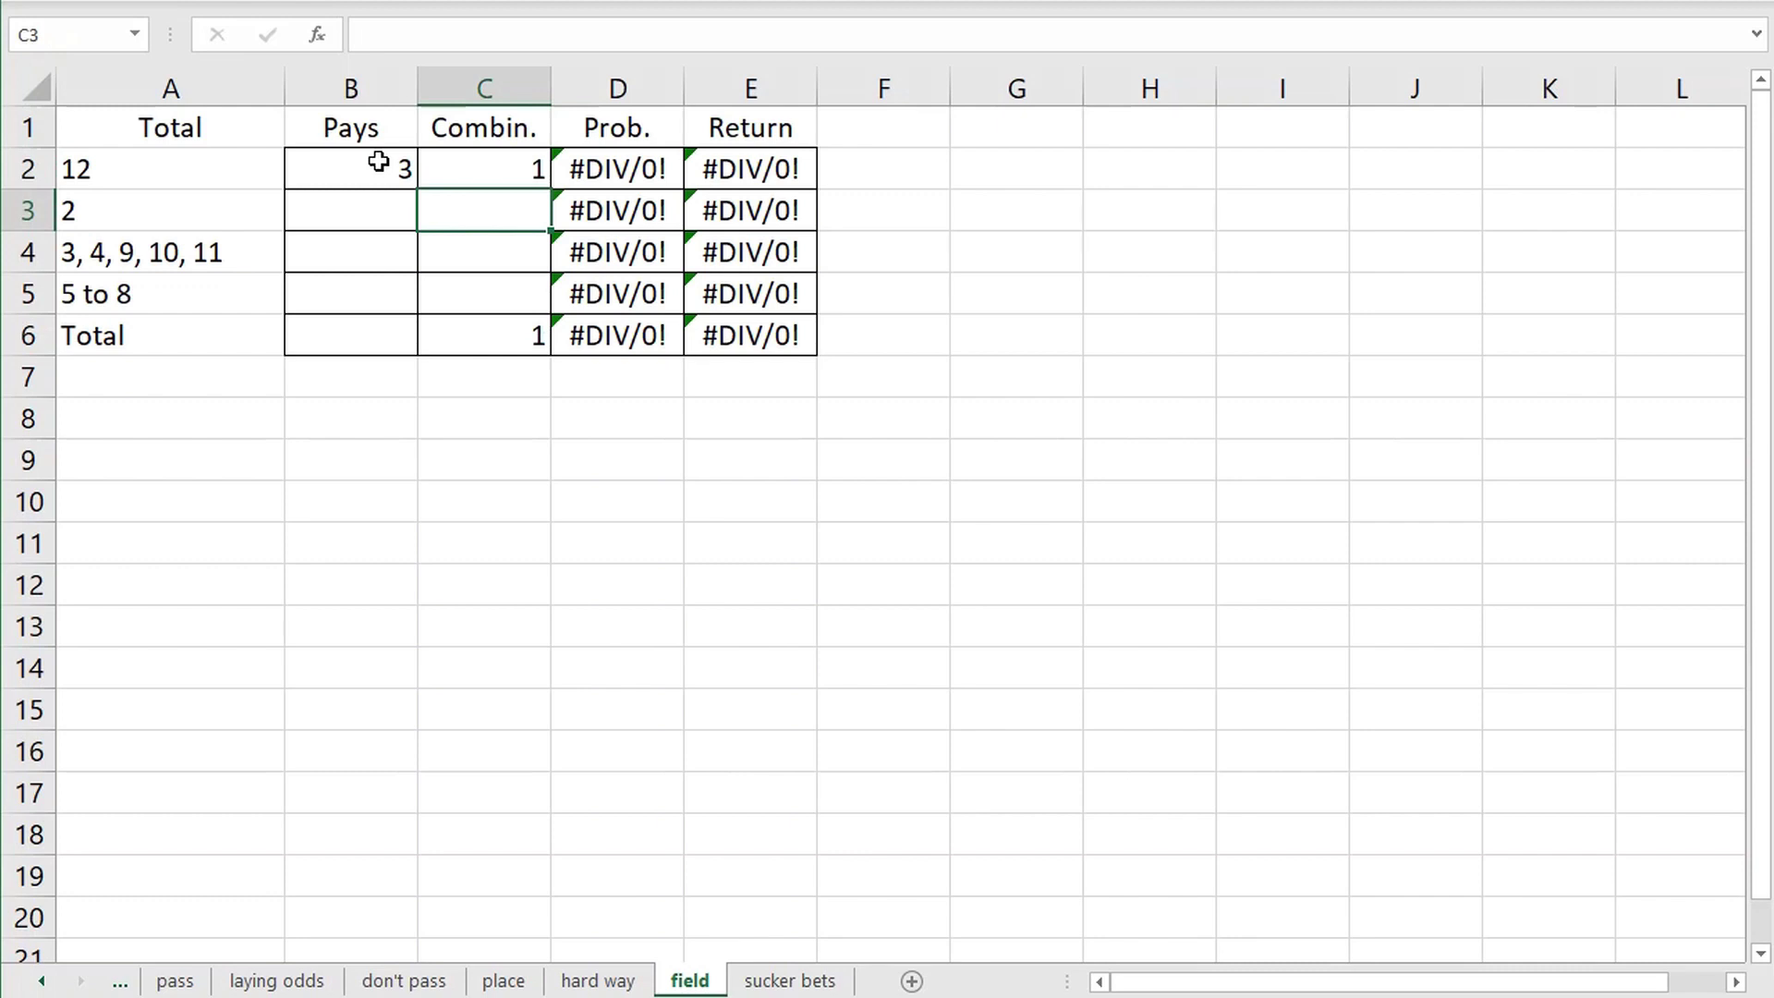
- Fill in the row for total 2 with a payout of 2 and 1 combination
key("Left")
type("2")
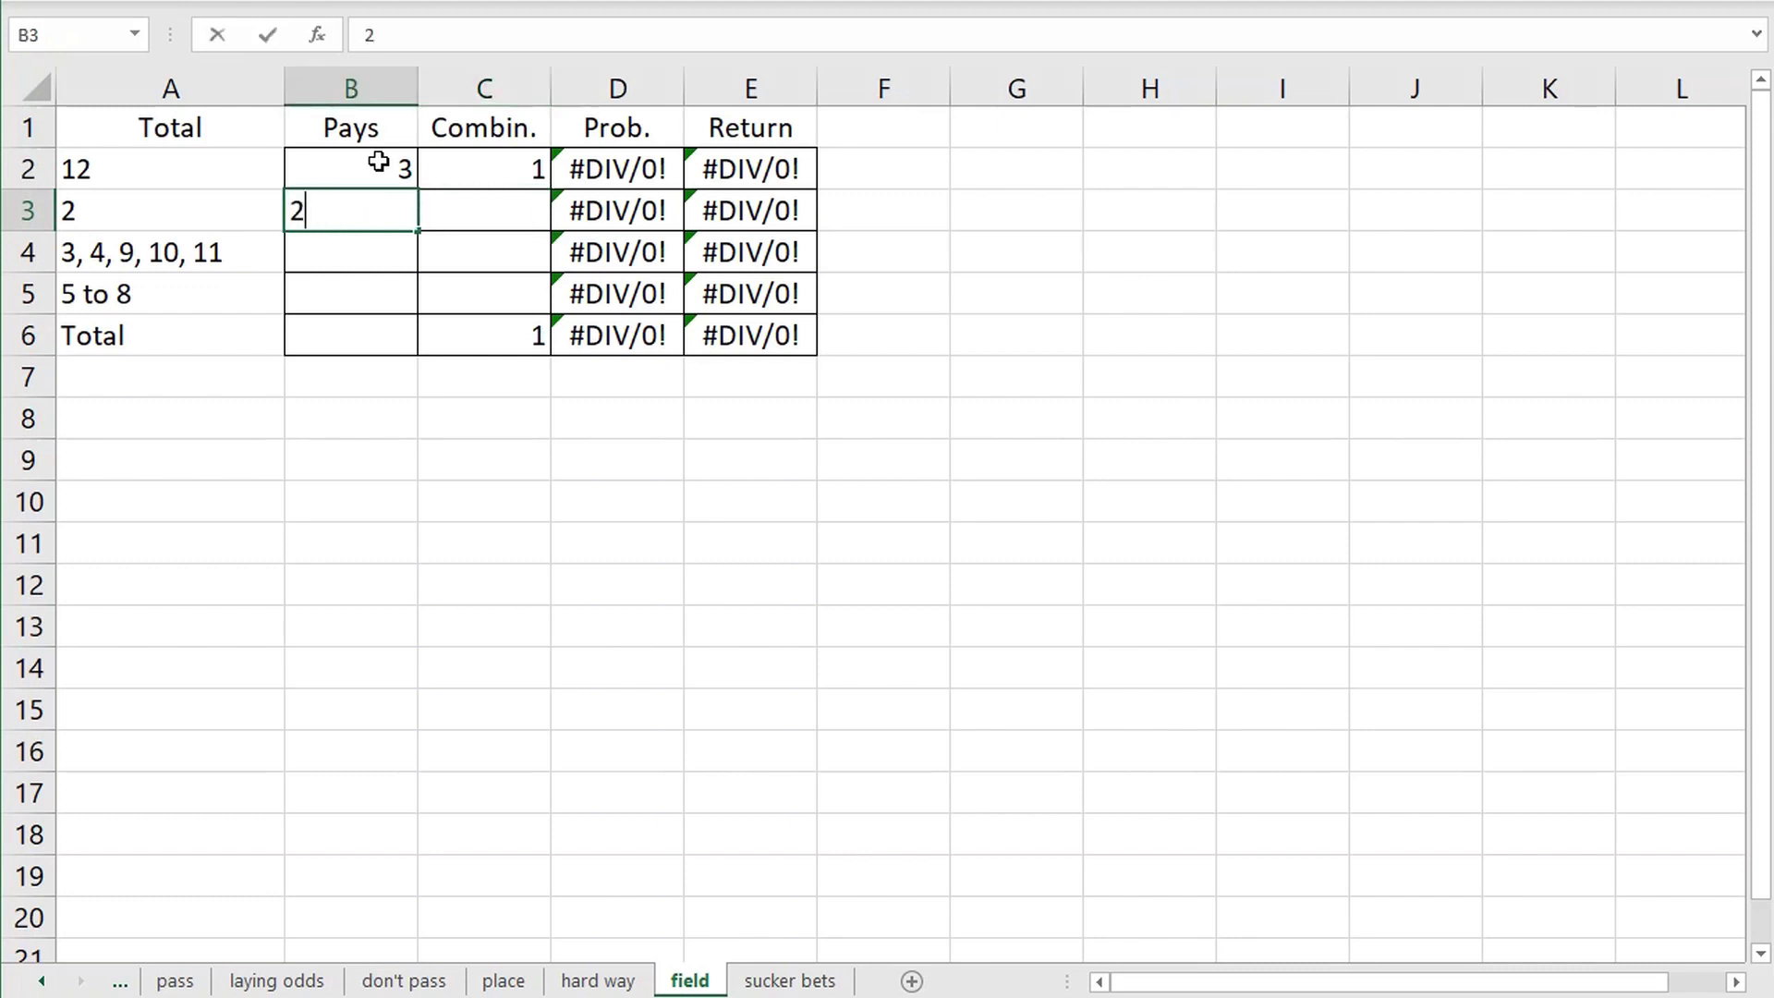
key("Tab")
type("1")
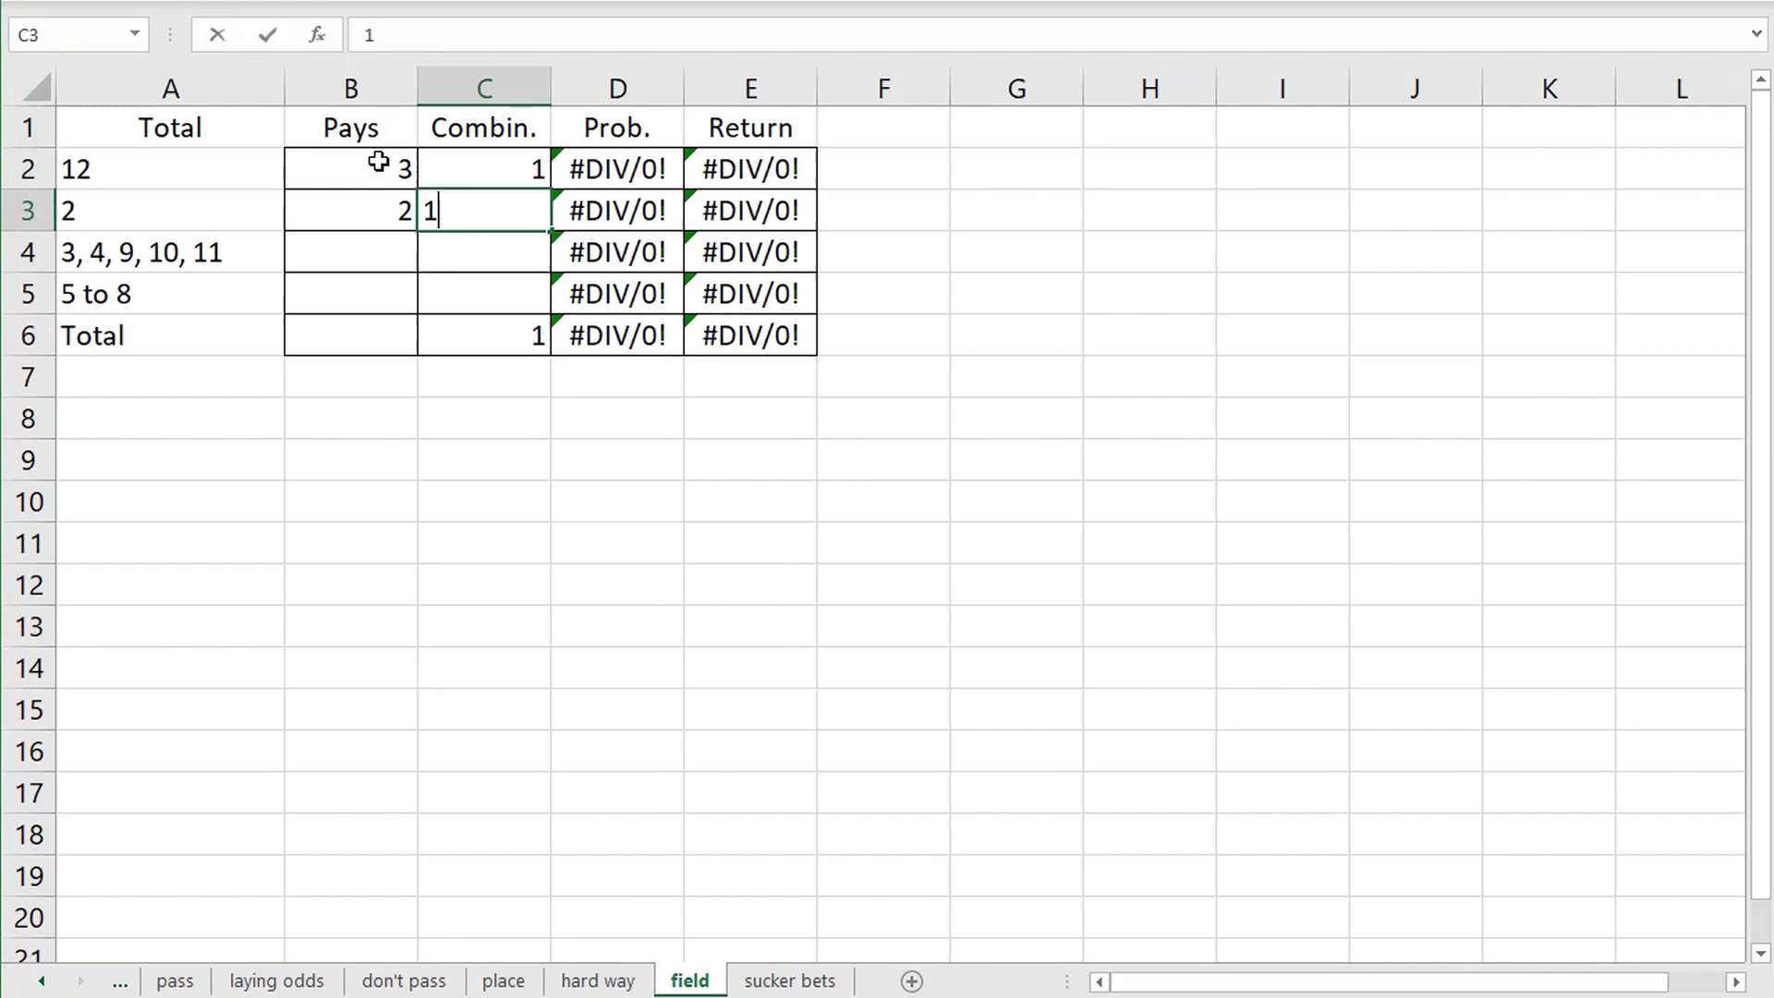
key("Return")
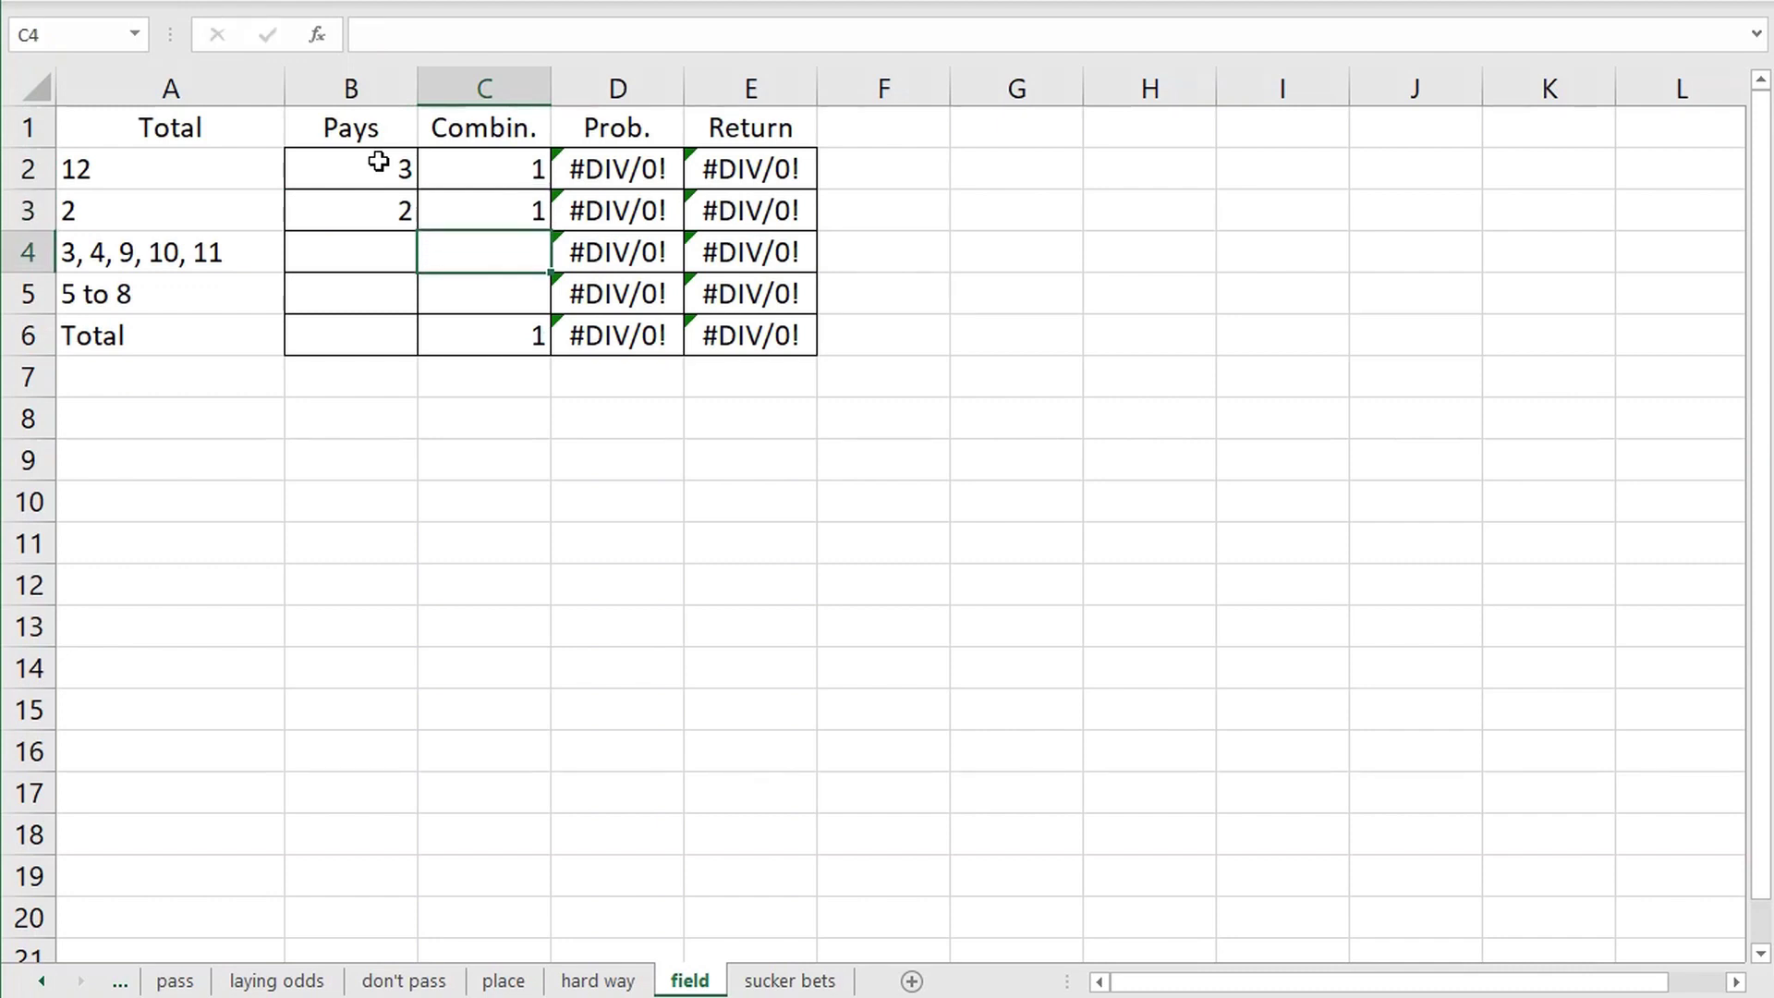
- Set the payout for the 3, 4, 9, 10, 11 row to 1
key("Left")
type("1")
key("Return")
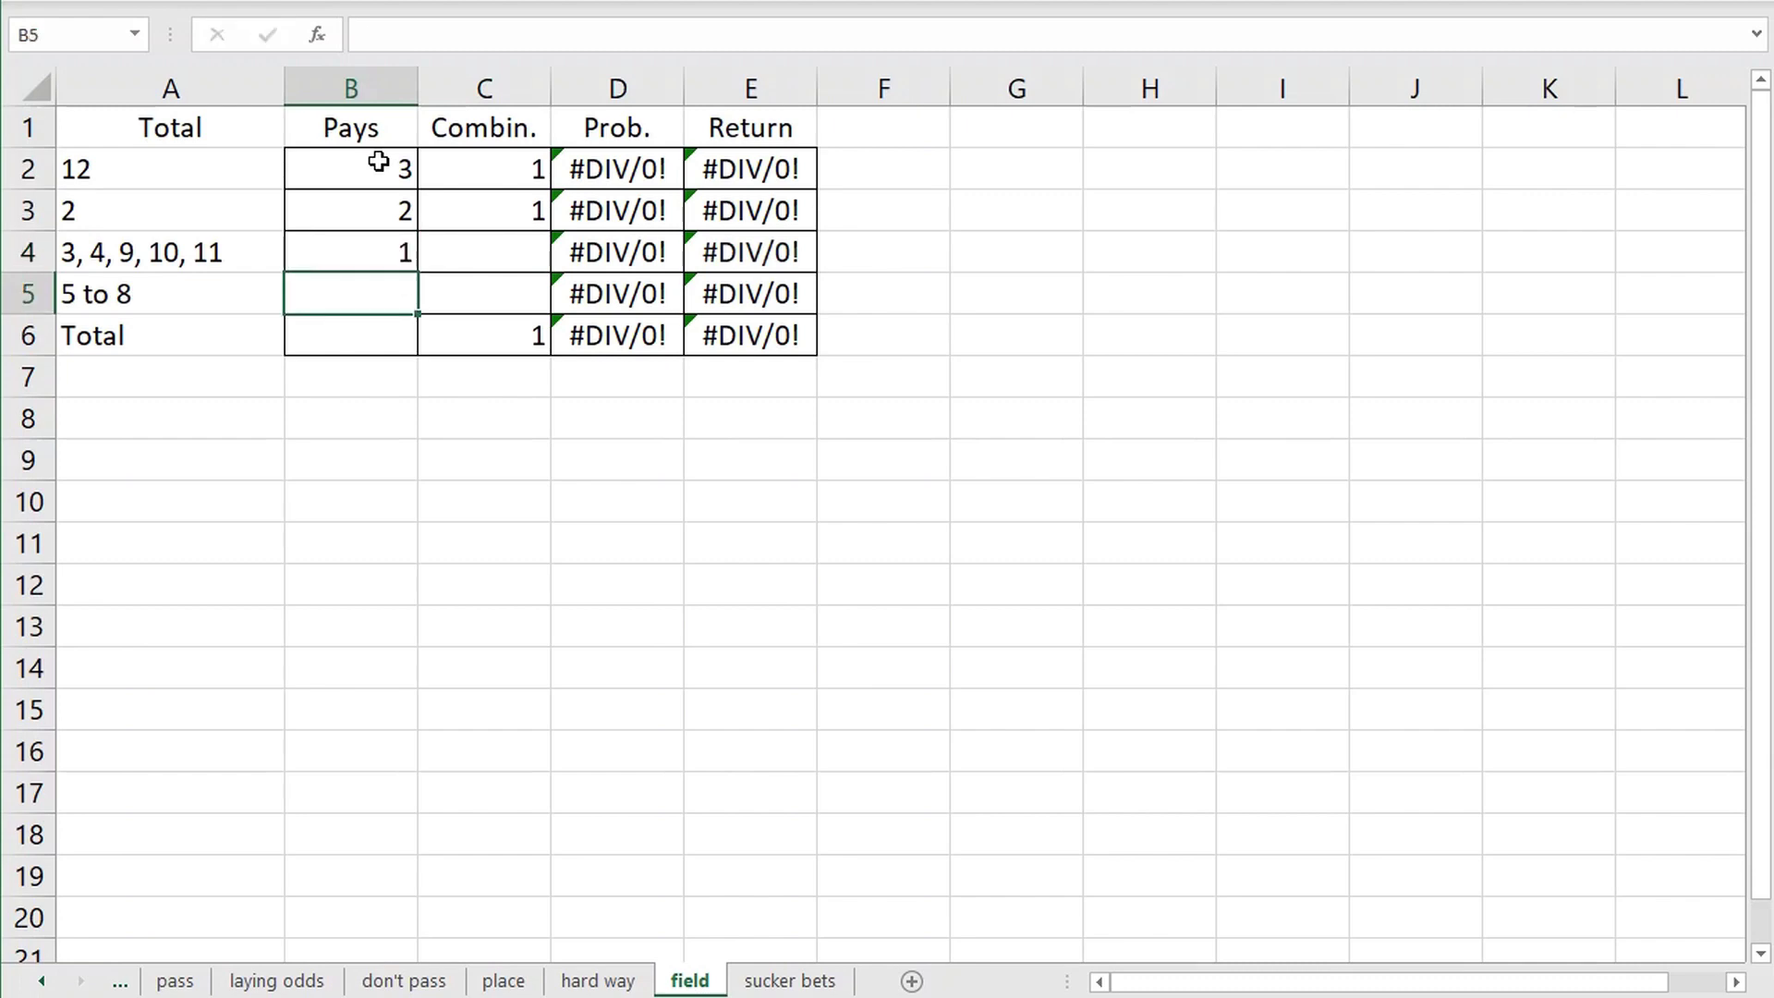
- Start the combinations formula for the 3, 4, 9, 10, 11 row by adding B12 and B13 from the combinations sheet
key("Down")
key("Down")
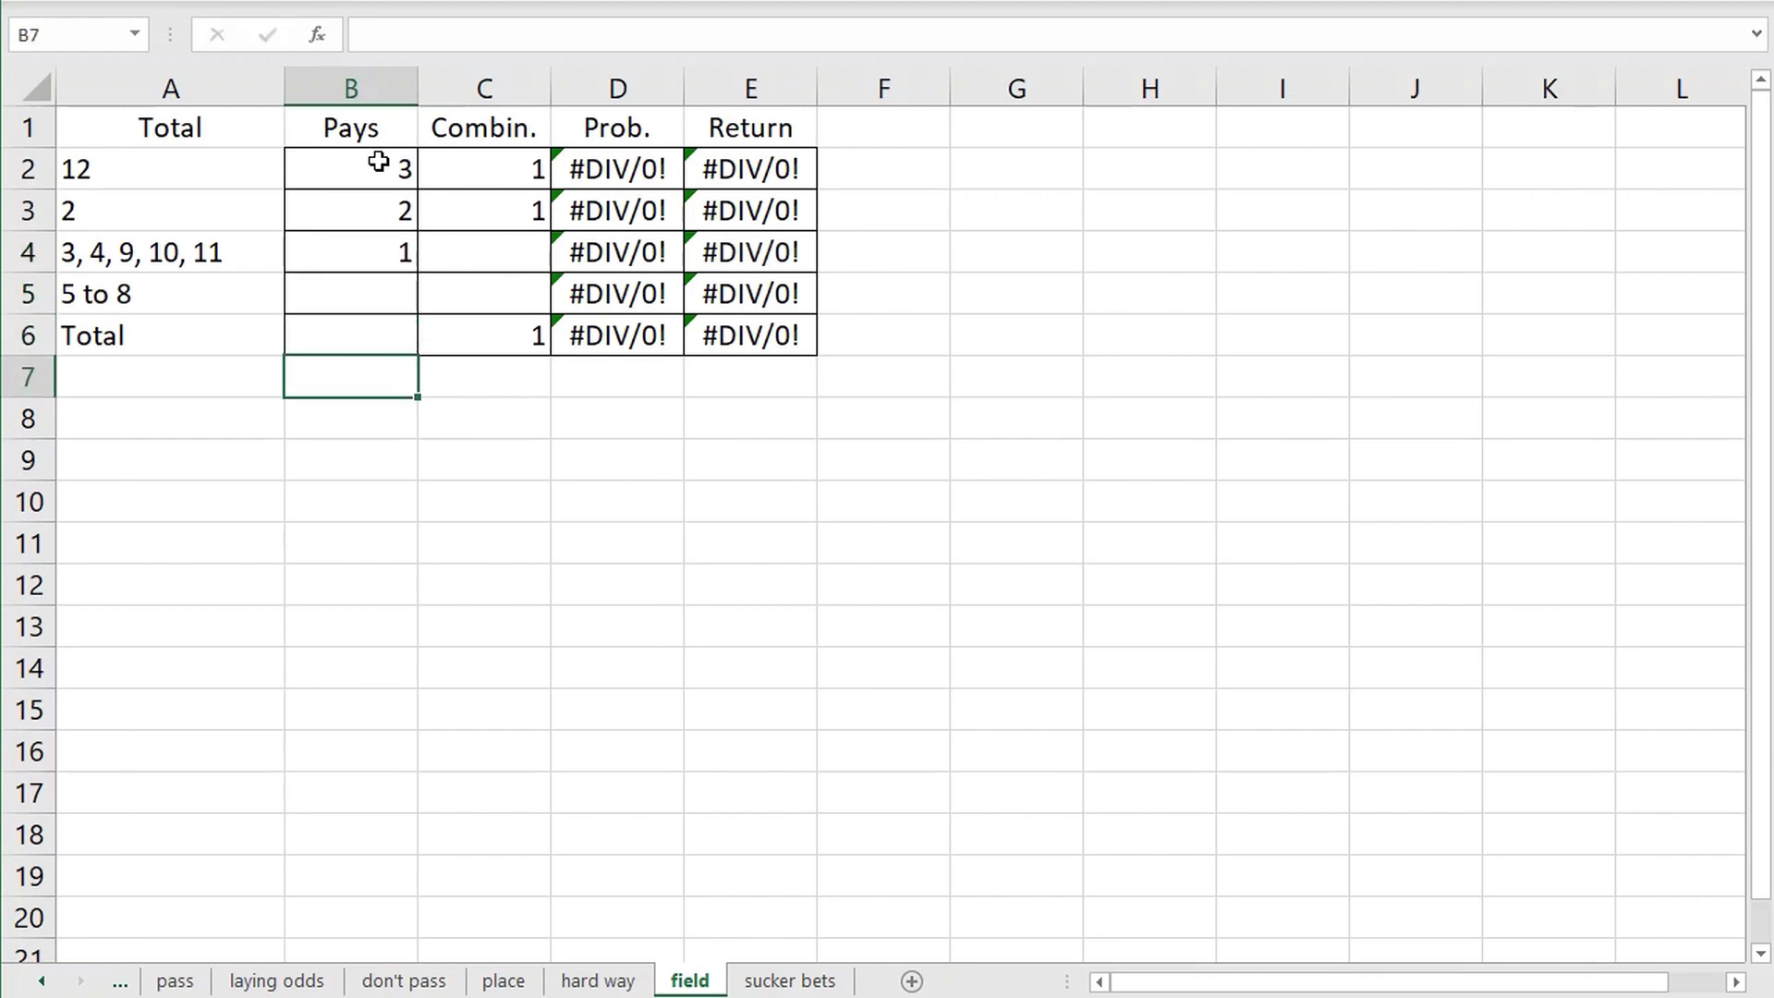
key("Up")
key("Up")
key("Up")
key("Right")
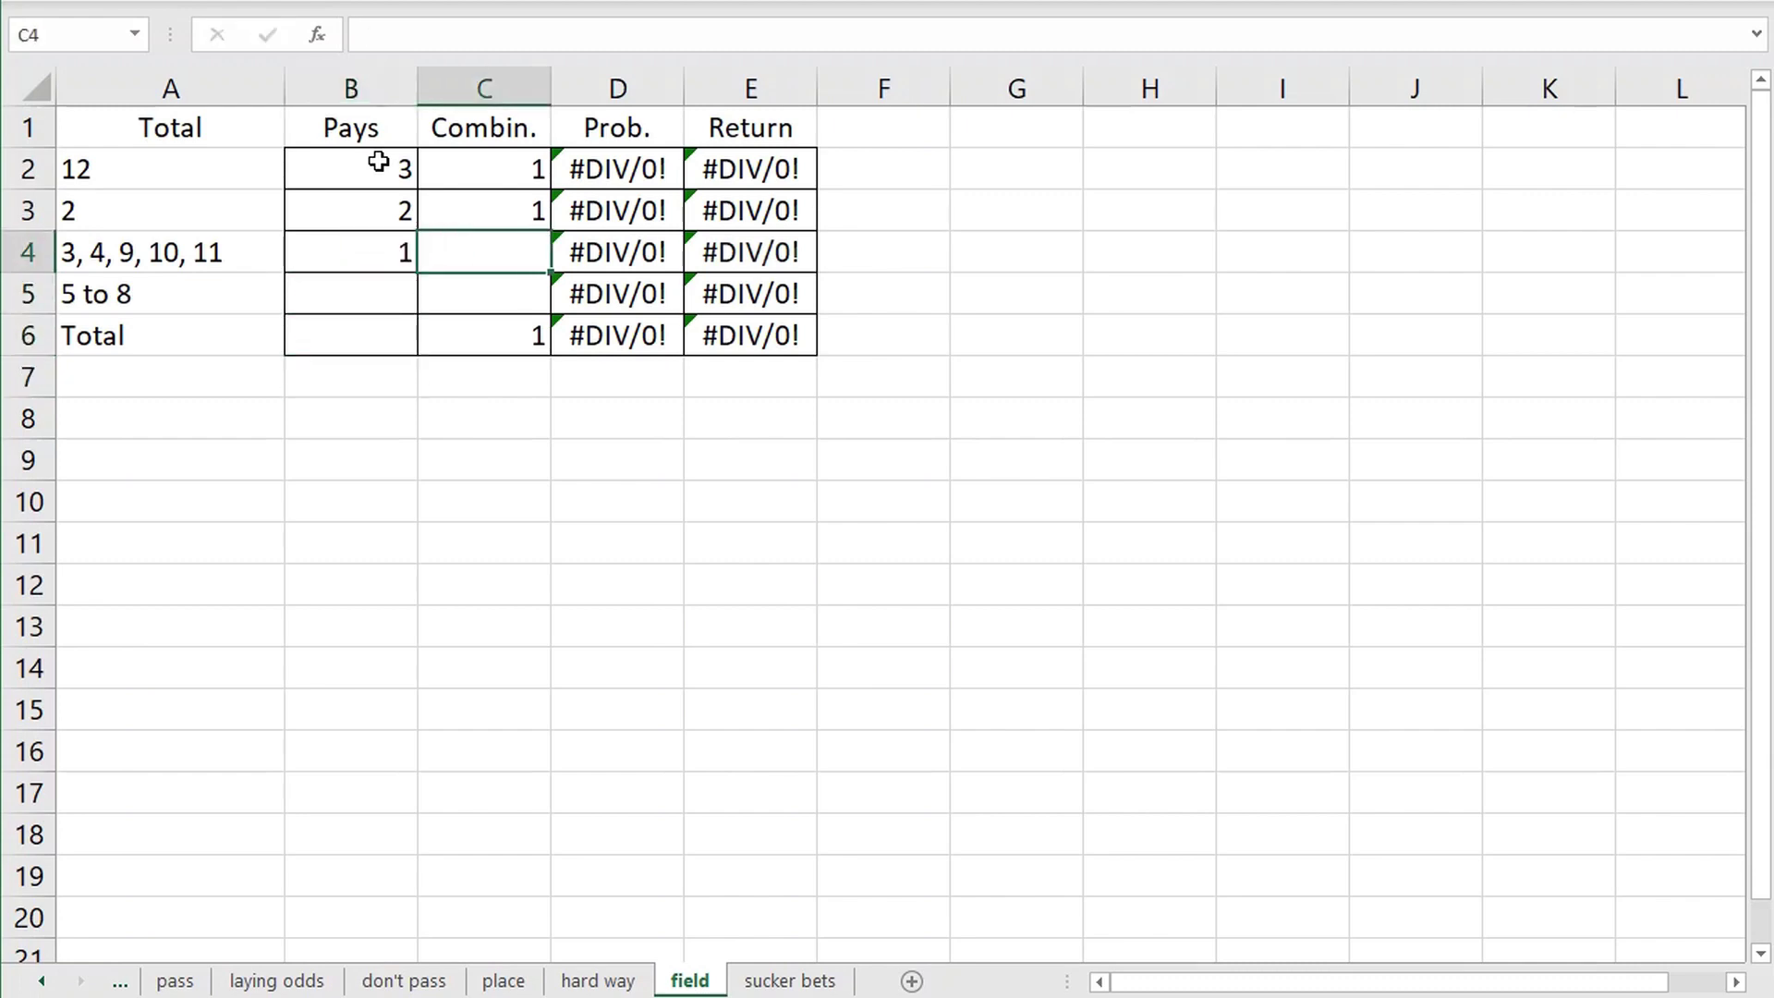
type("=")
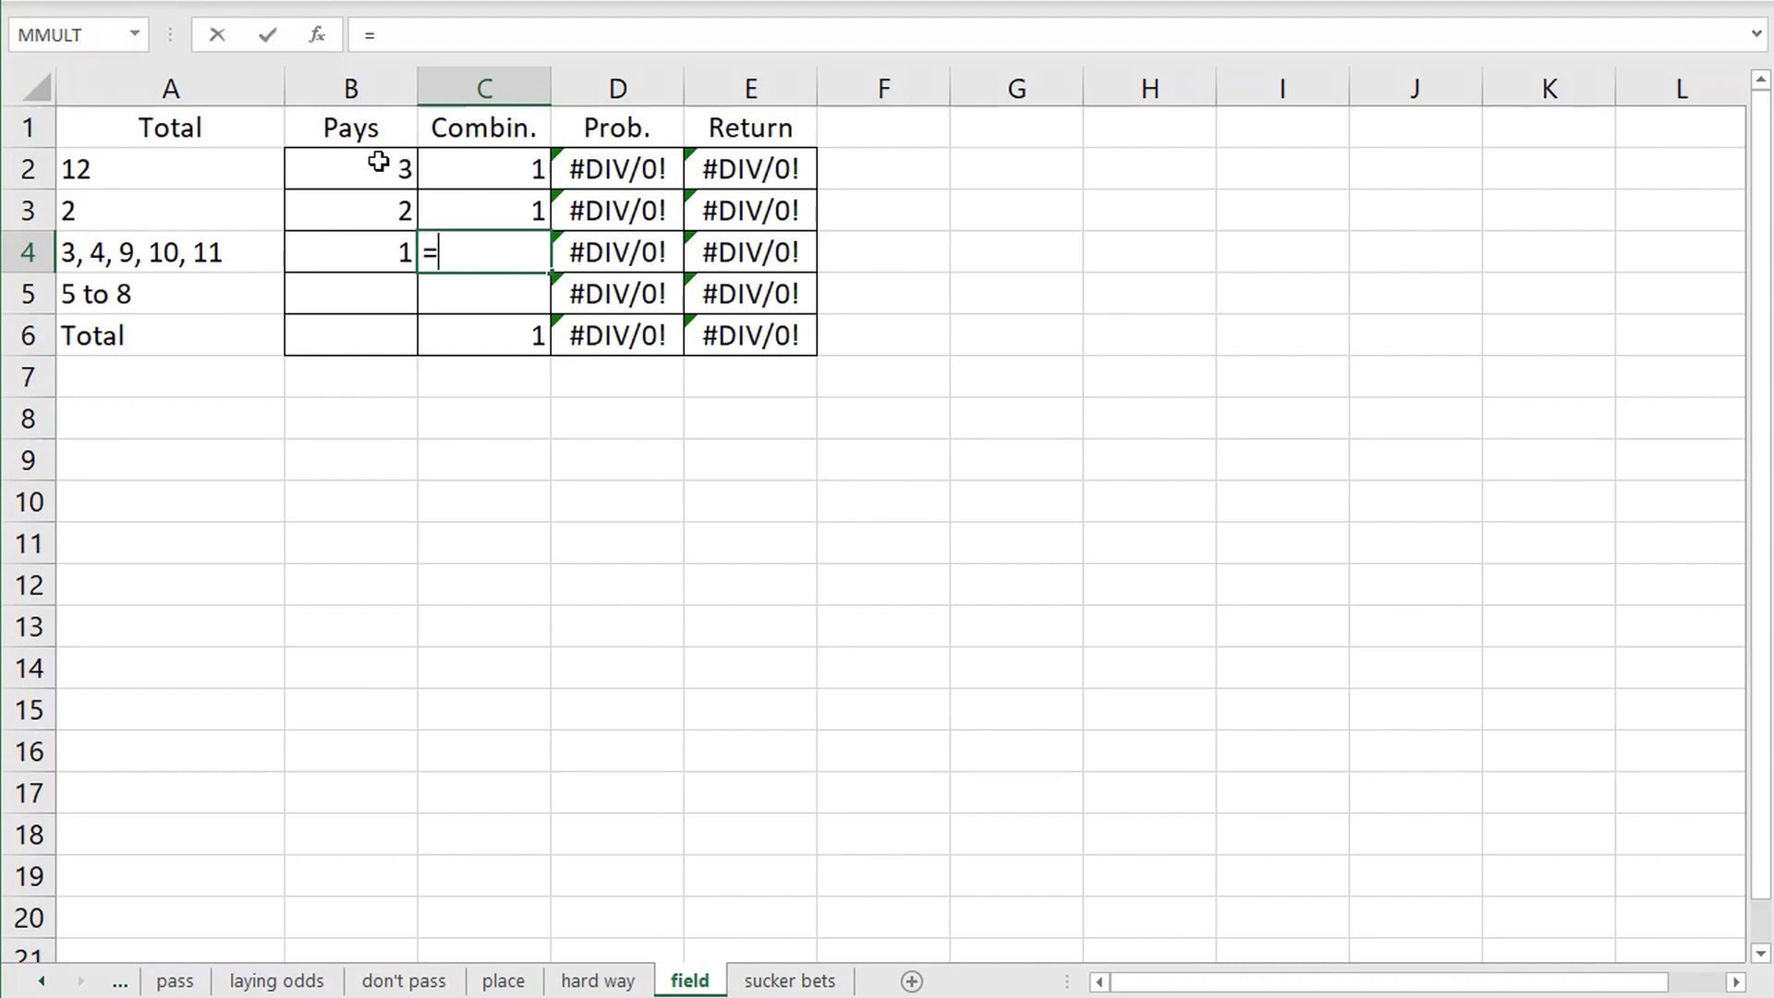
left_click(41, 983)
left_click(41, 983)
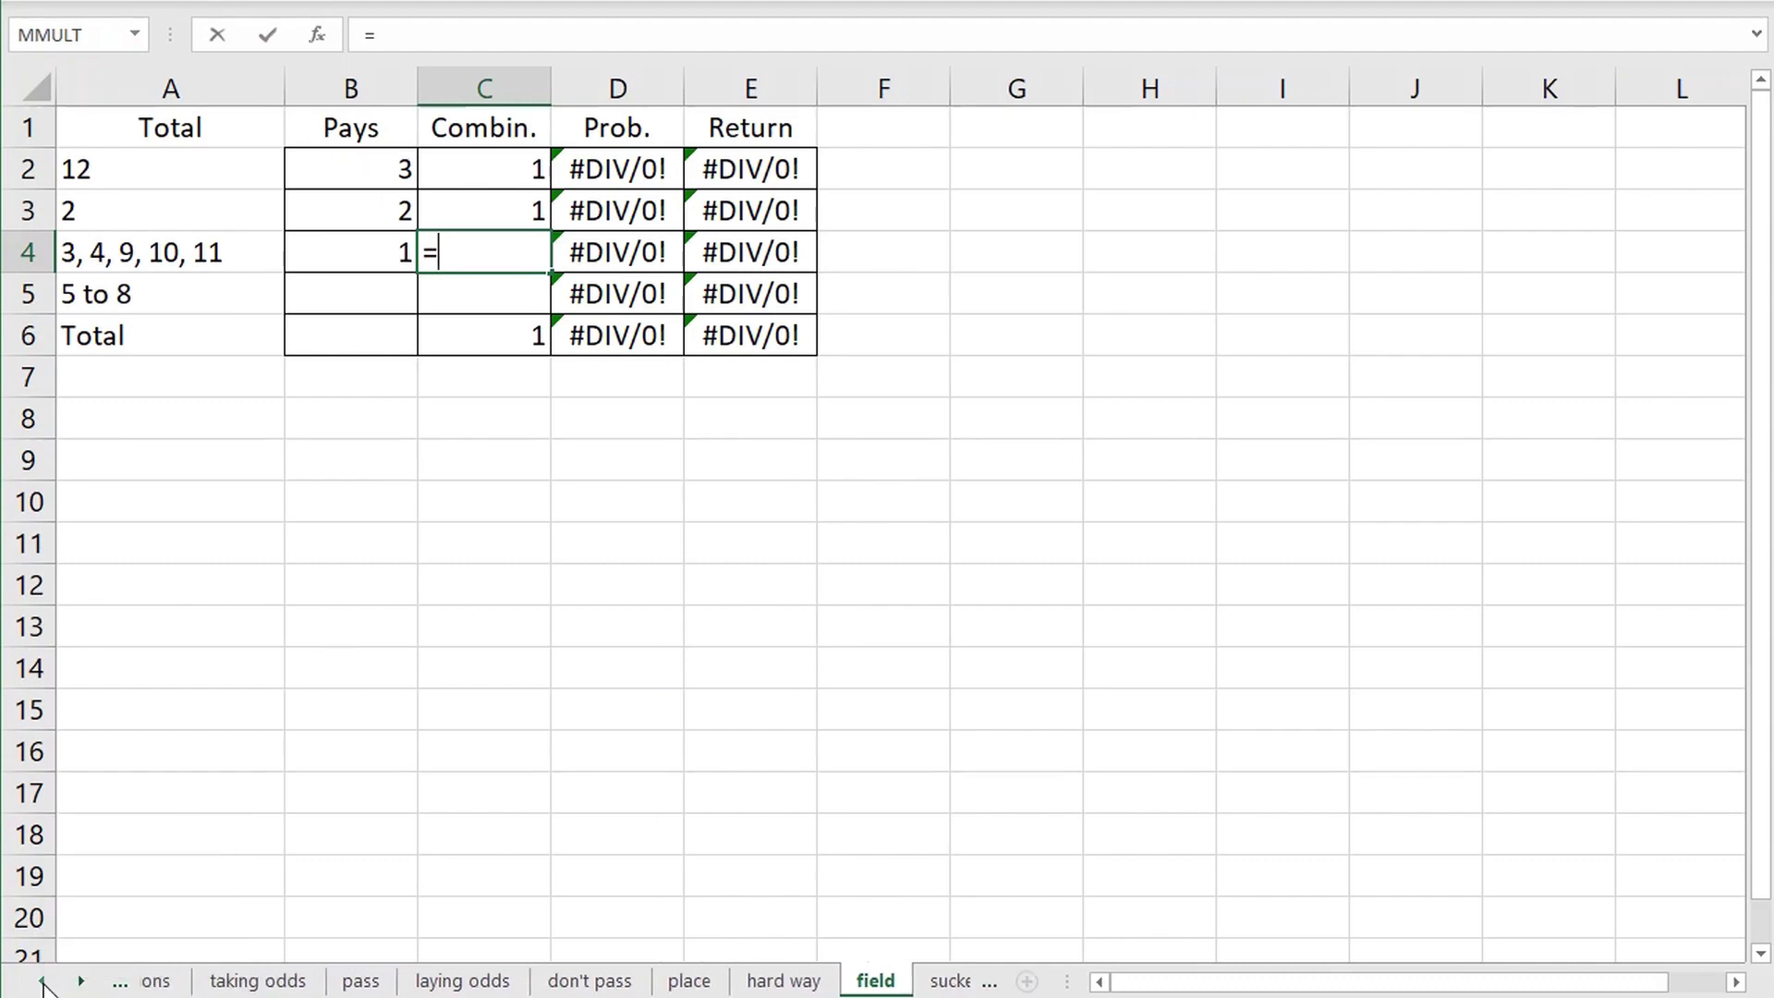
left_click(196, 980)
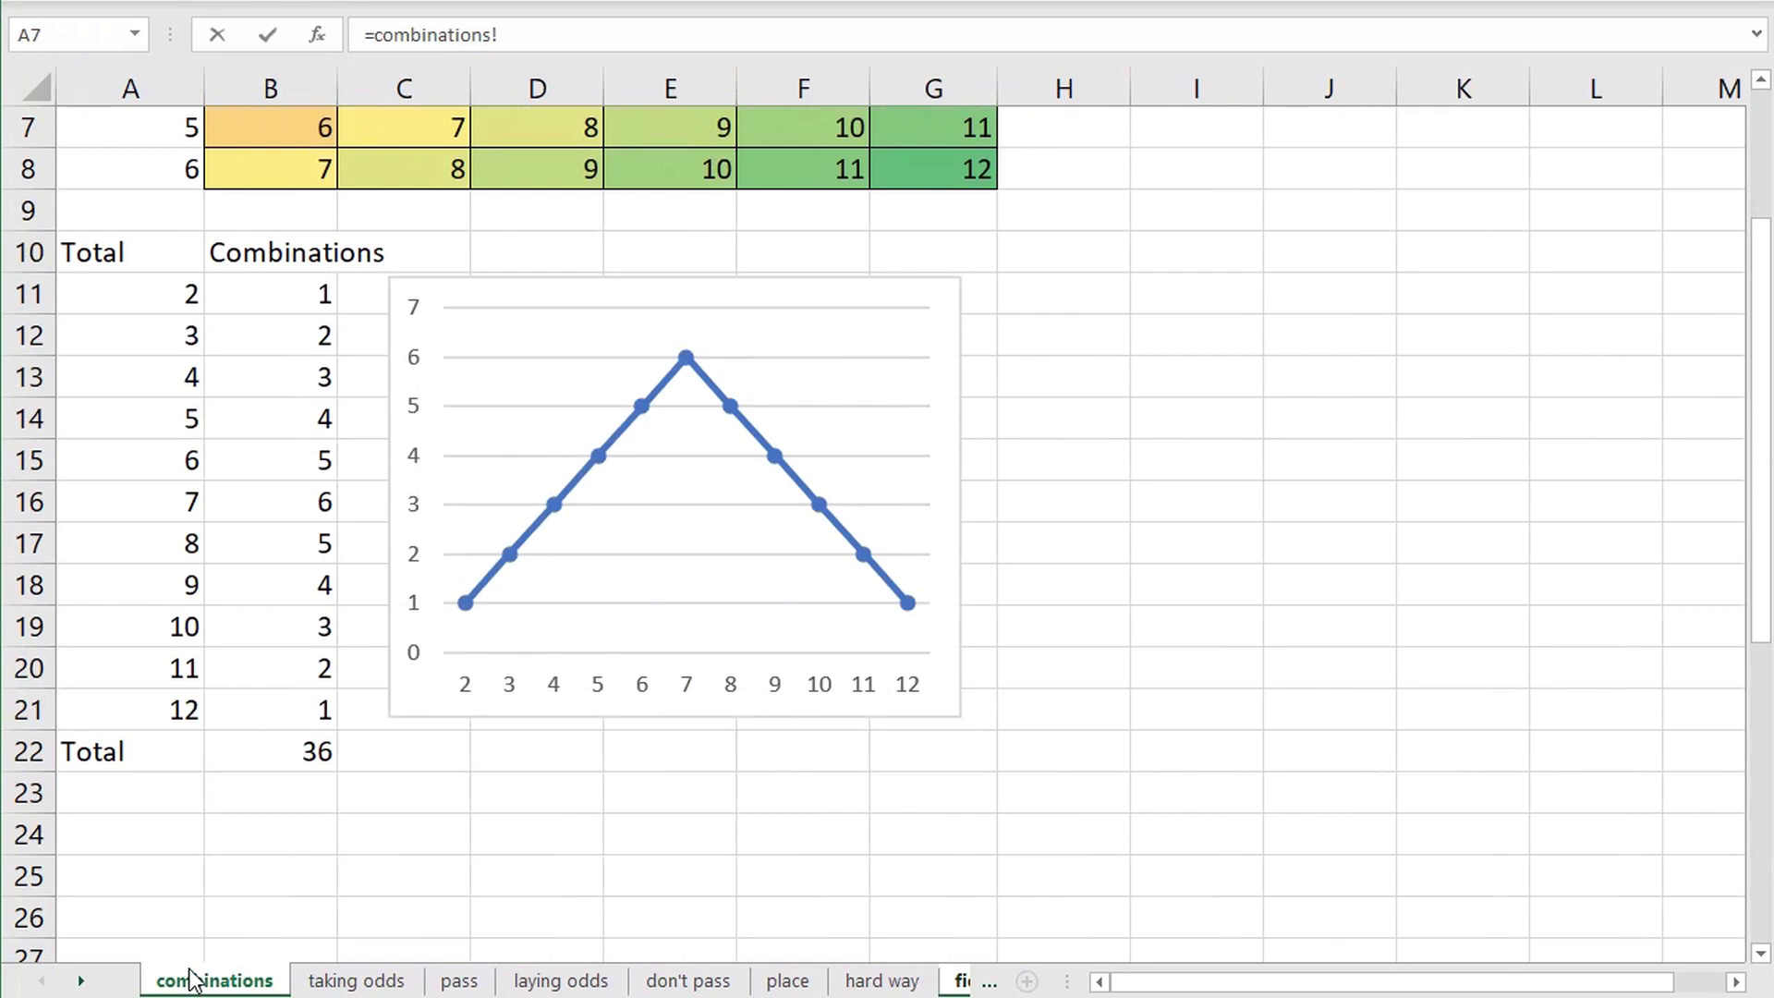
left_click(319, 334)
type("+")
left_click(304, 377)
type("+")
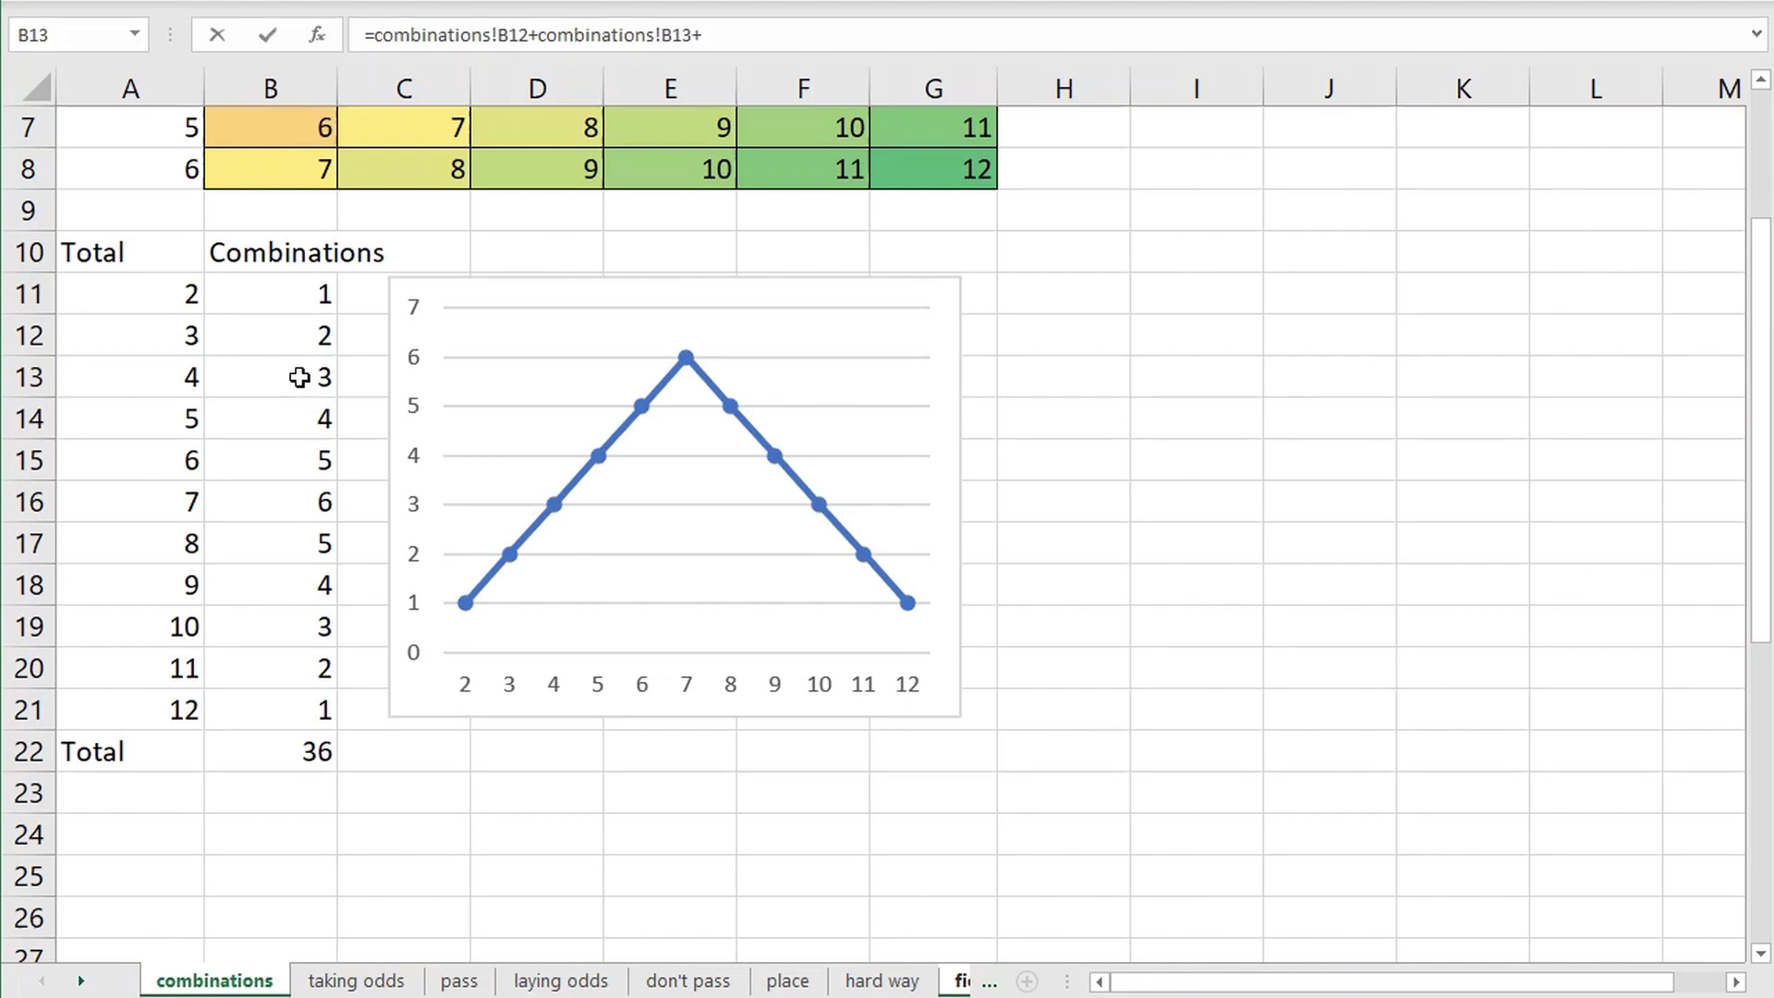
- Complete the formula with the counts for totals 9, 10 and 11 (B18, B19 and B20)
left_click(288, 584)
type("+")
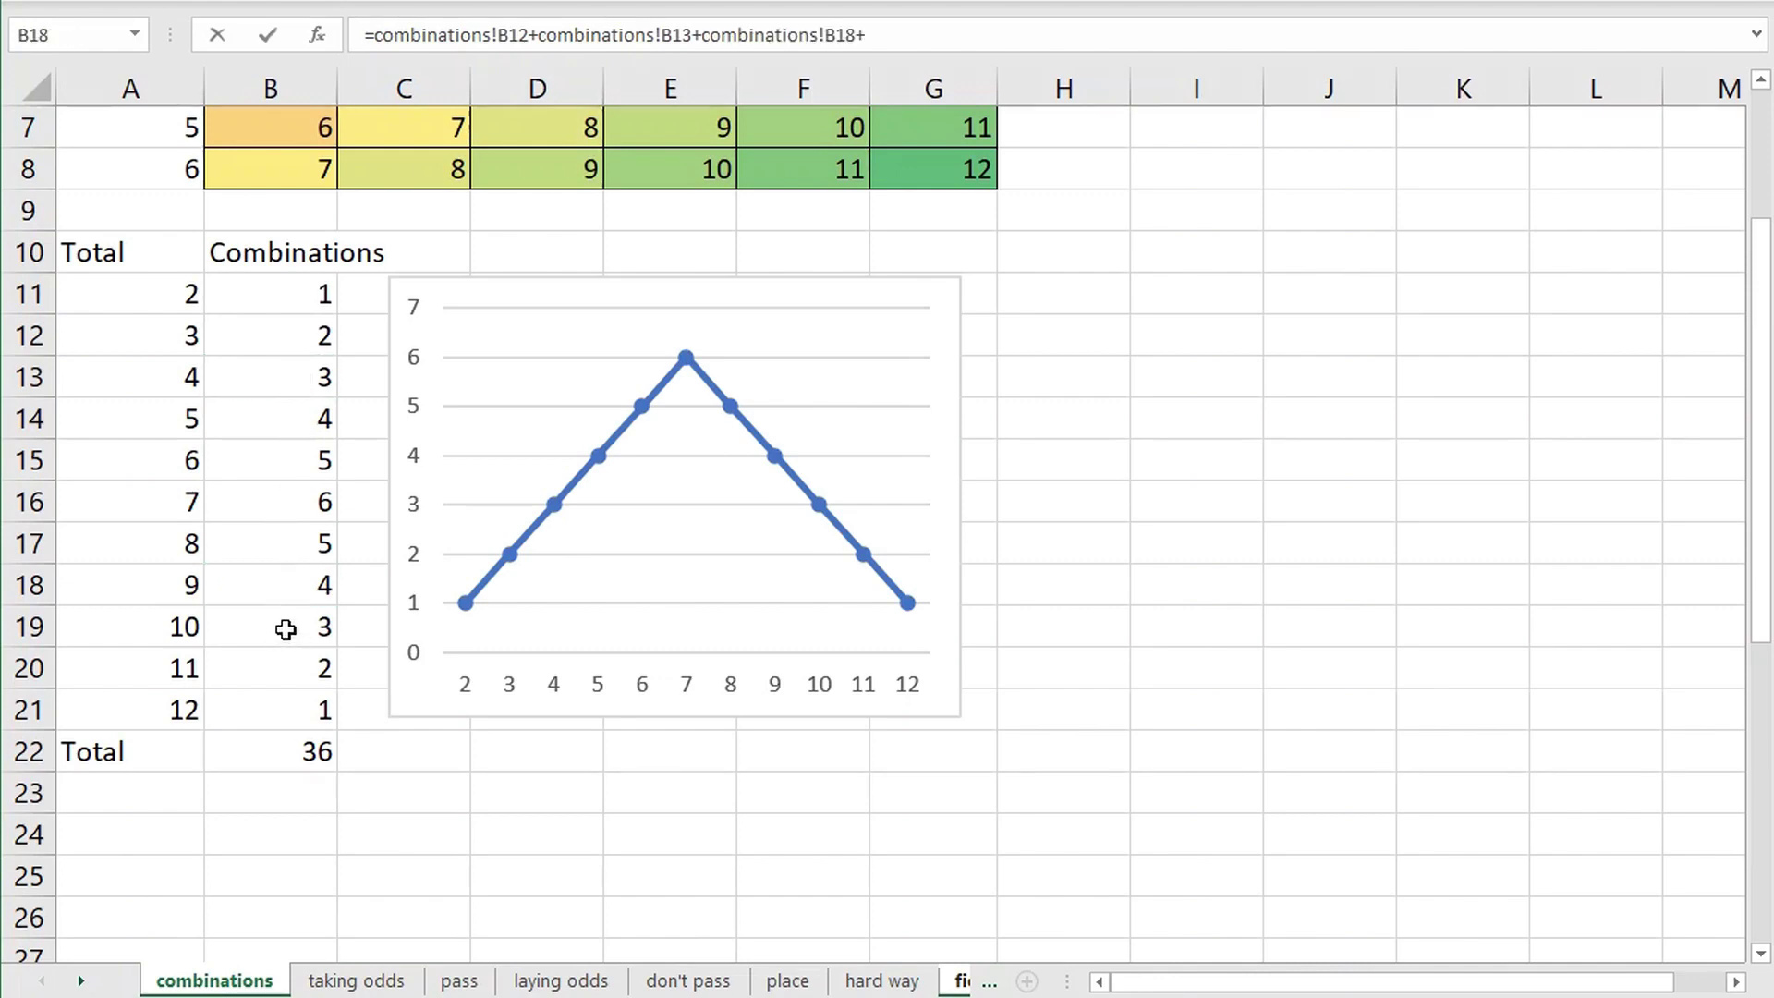
left_click(286, 629)
type("+")
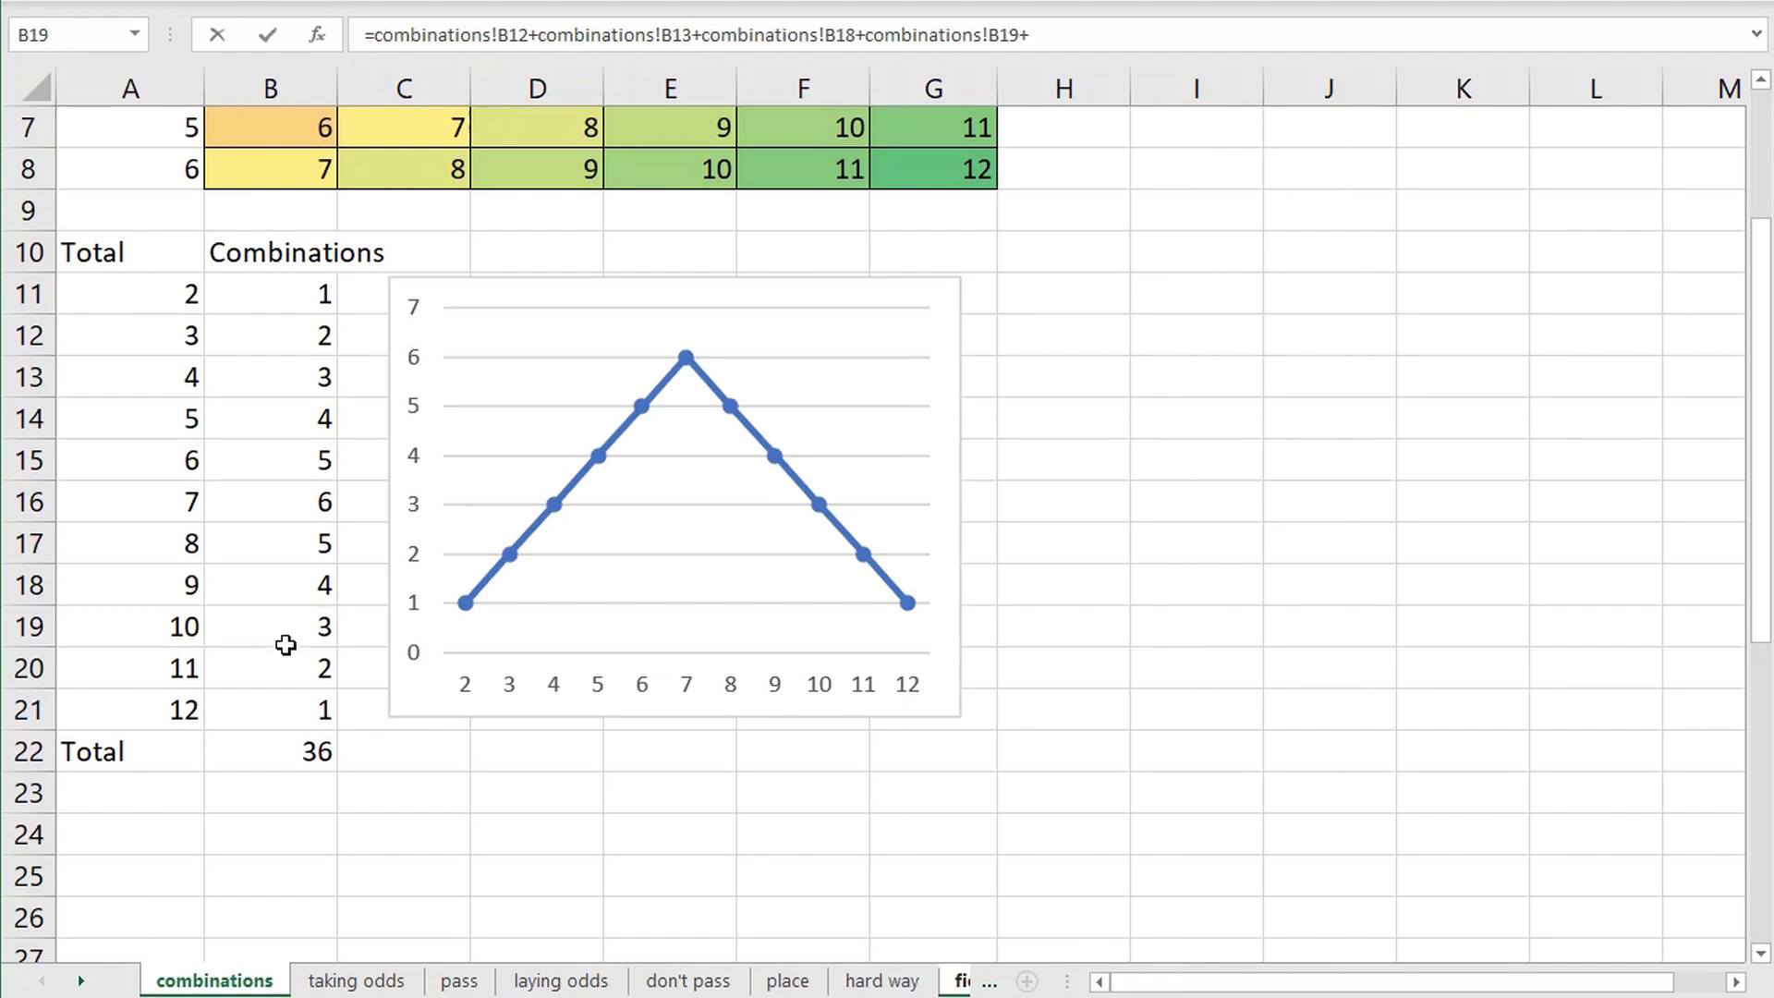
left_click(286, 668)
key("Return")
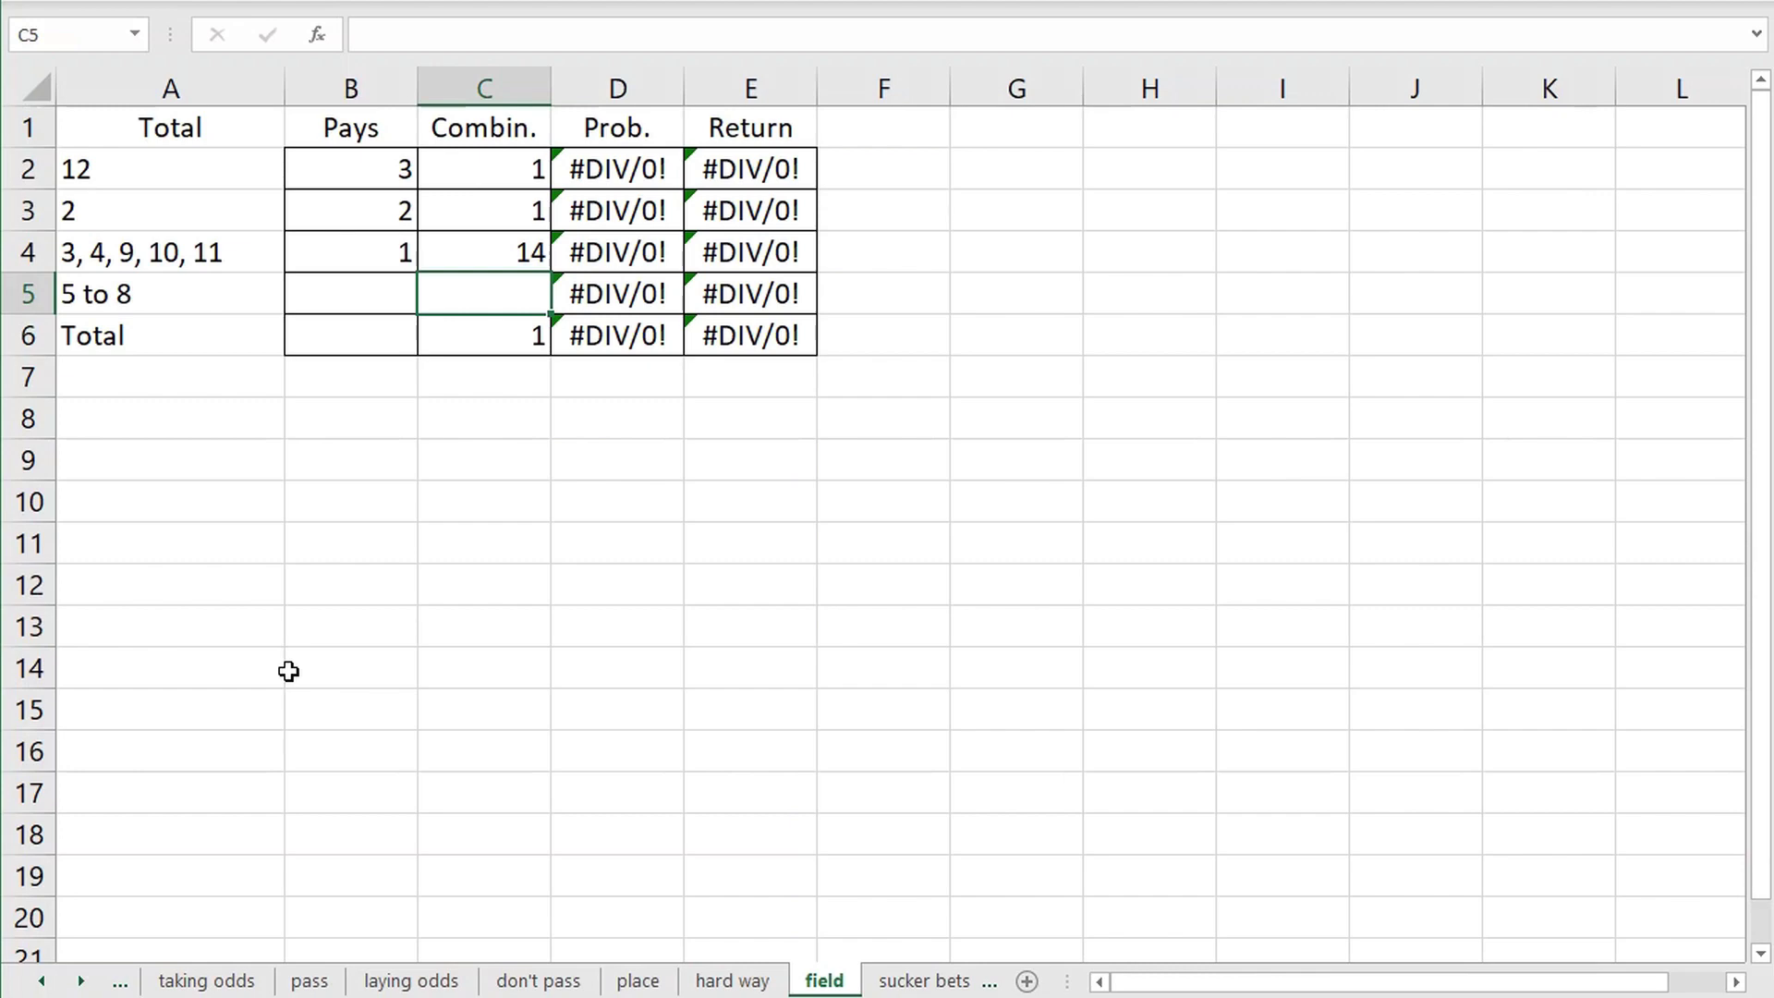
- Fill in the 5 to 8 combinations with a SUM of B14:B17 from the combinations sheet
type("=sum(")
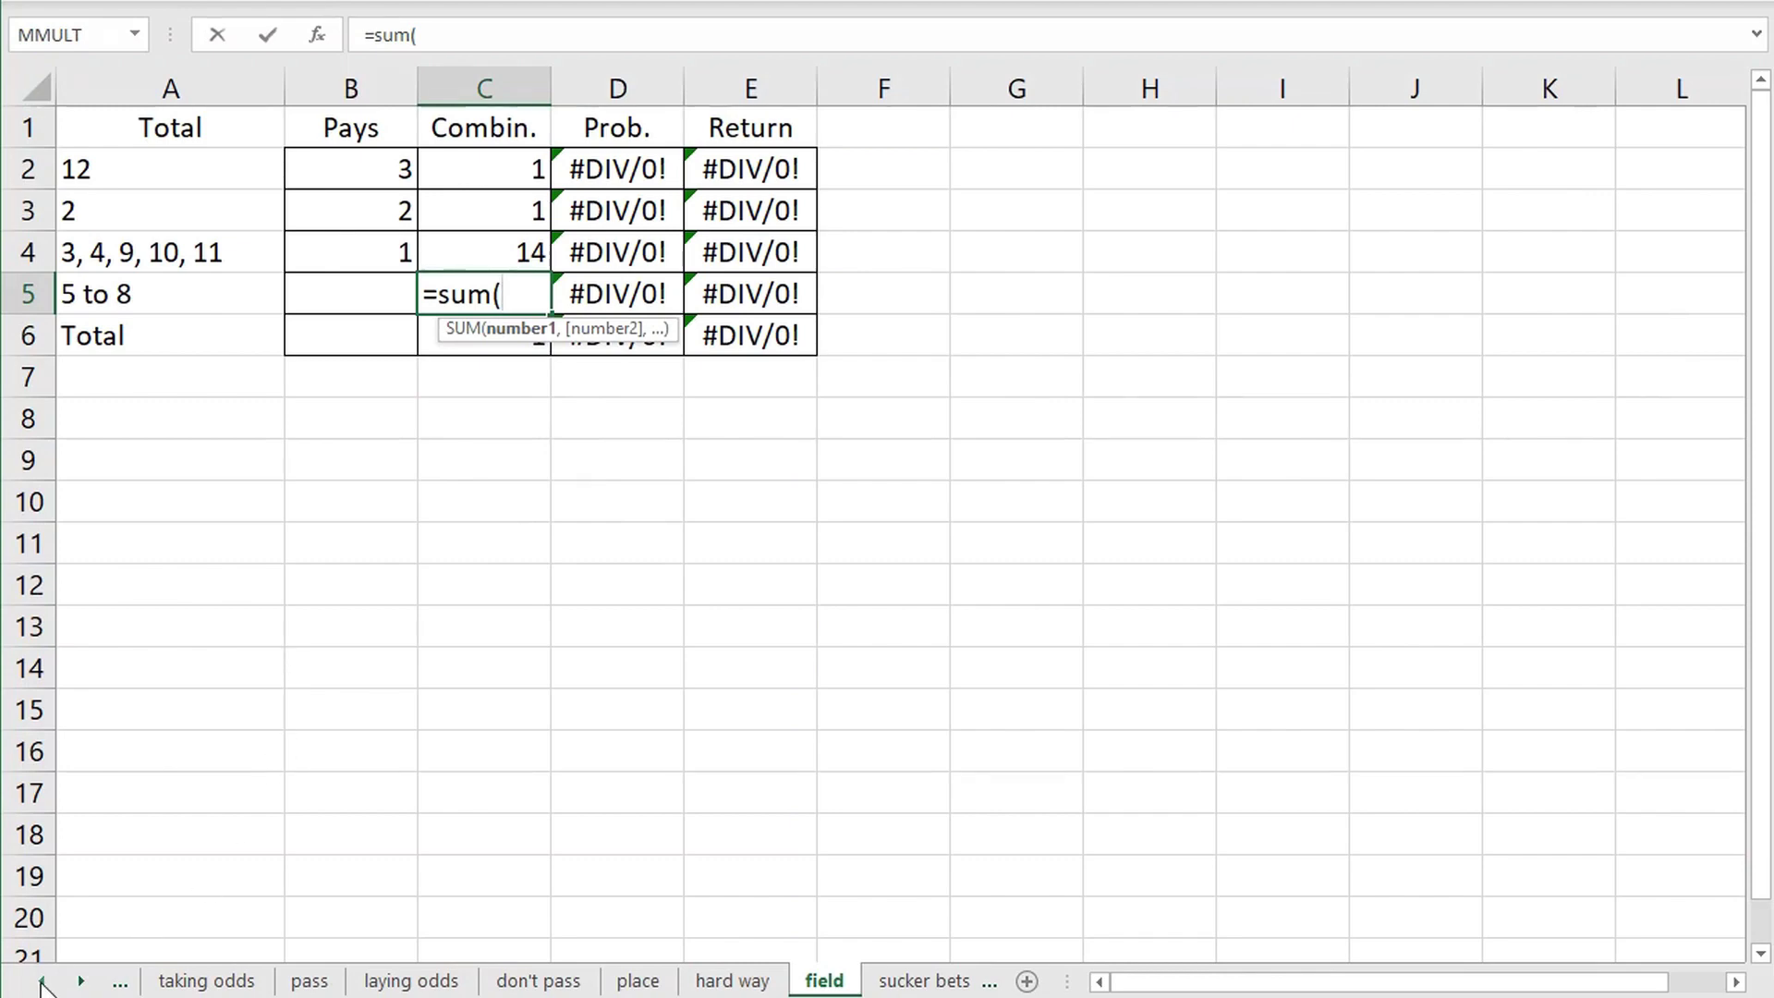
left_click(42, 981)
left_click(182, 985)
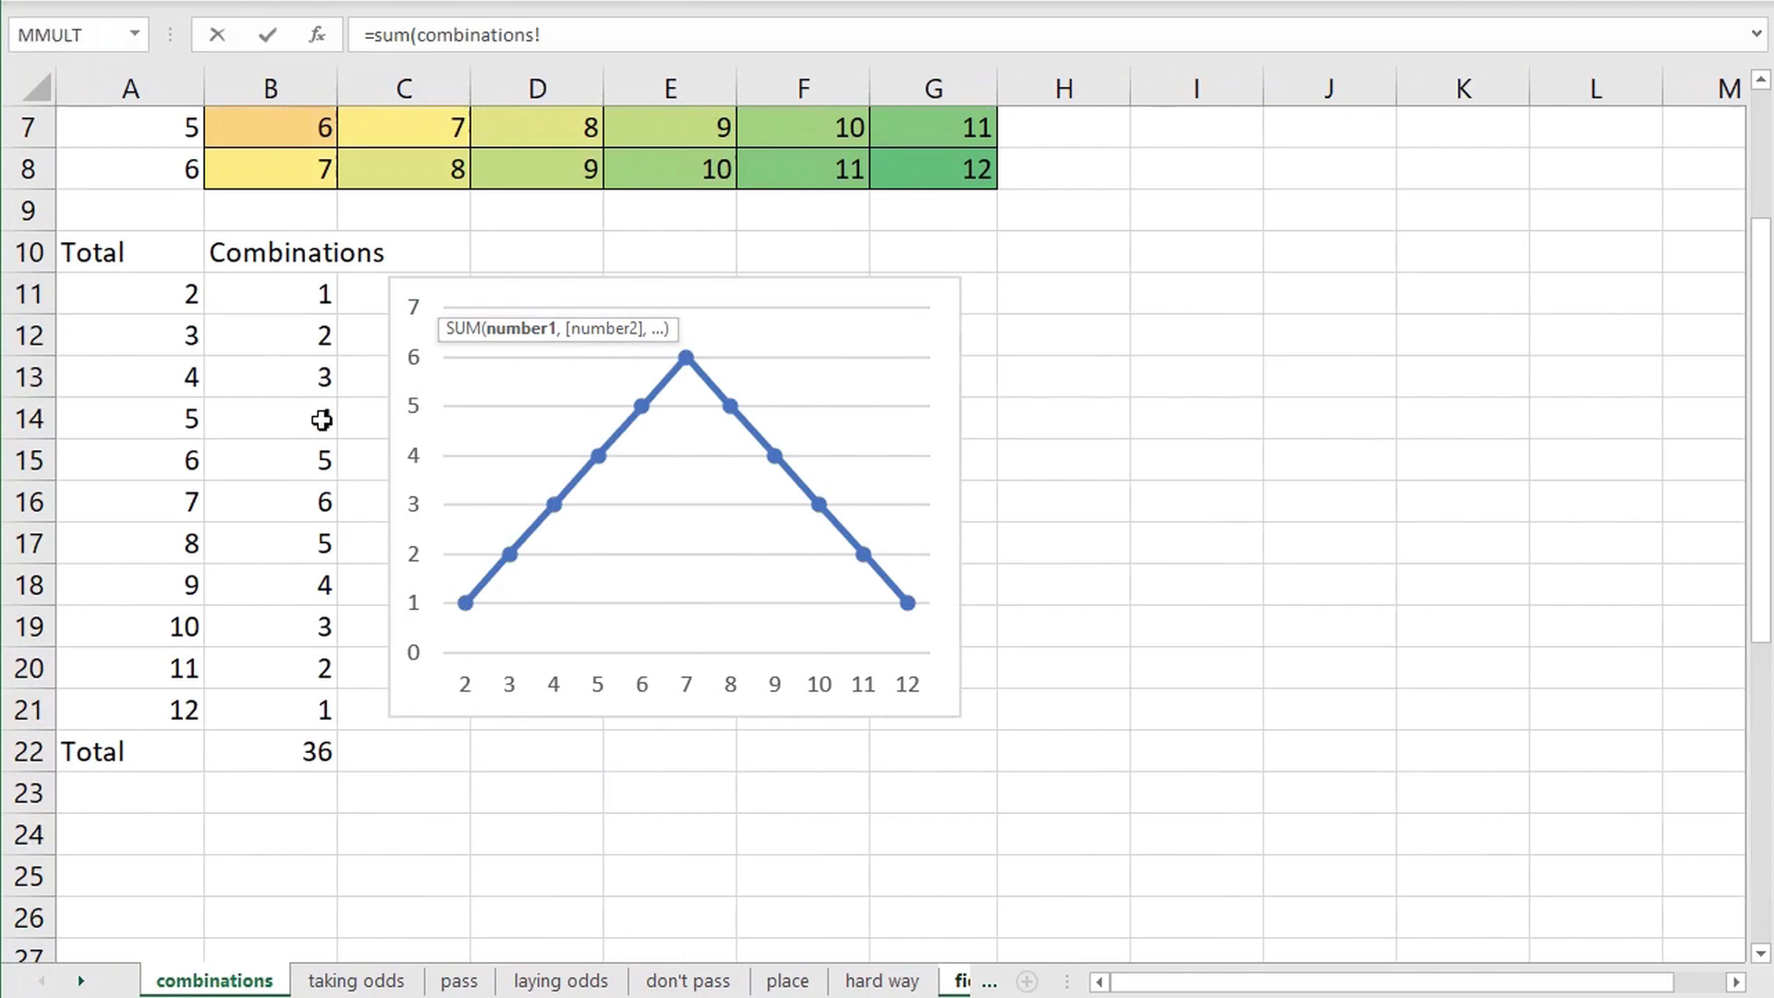
left_click_drag(312, 421, 303, 546)
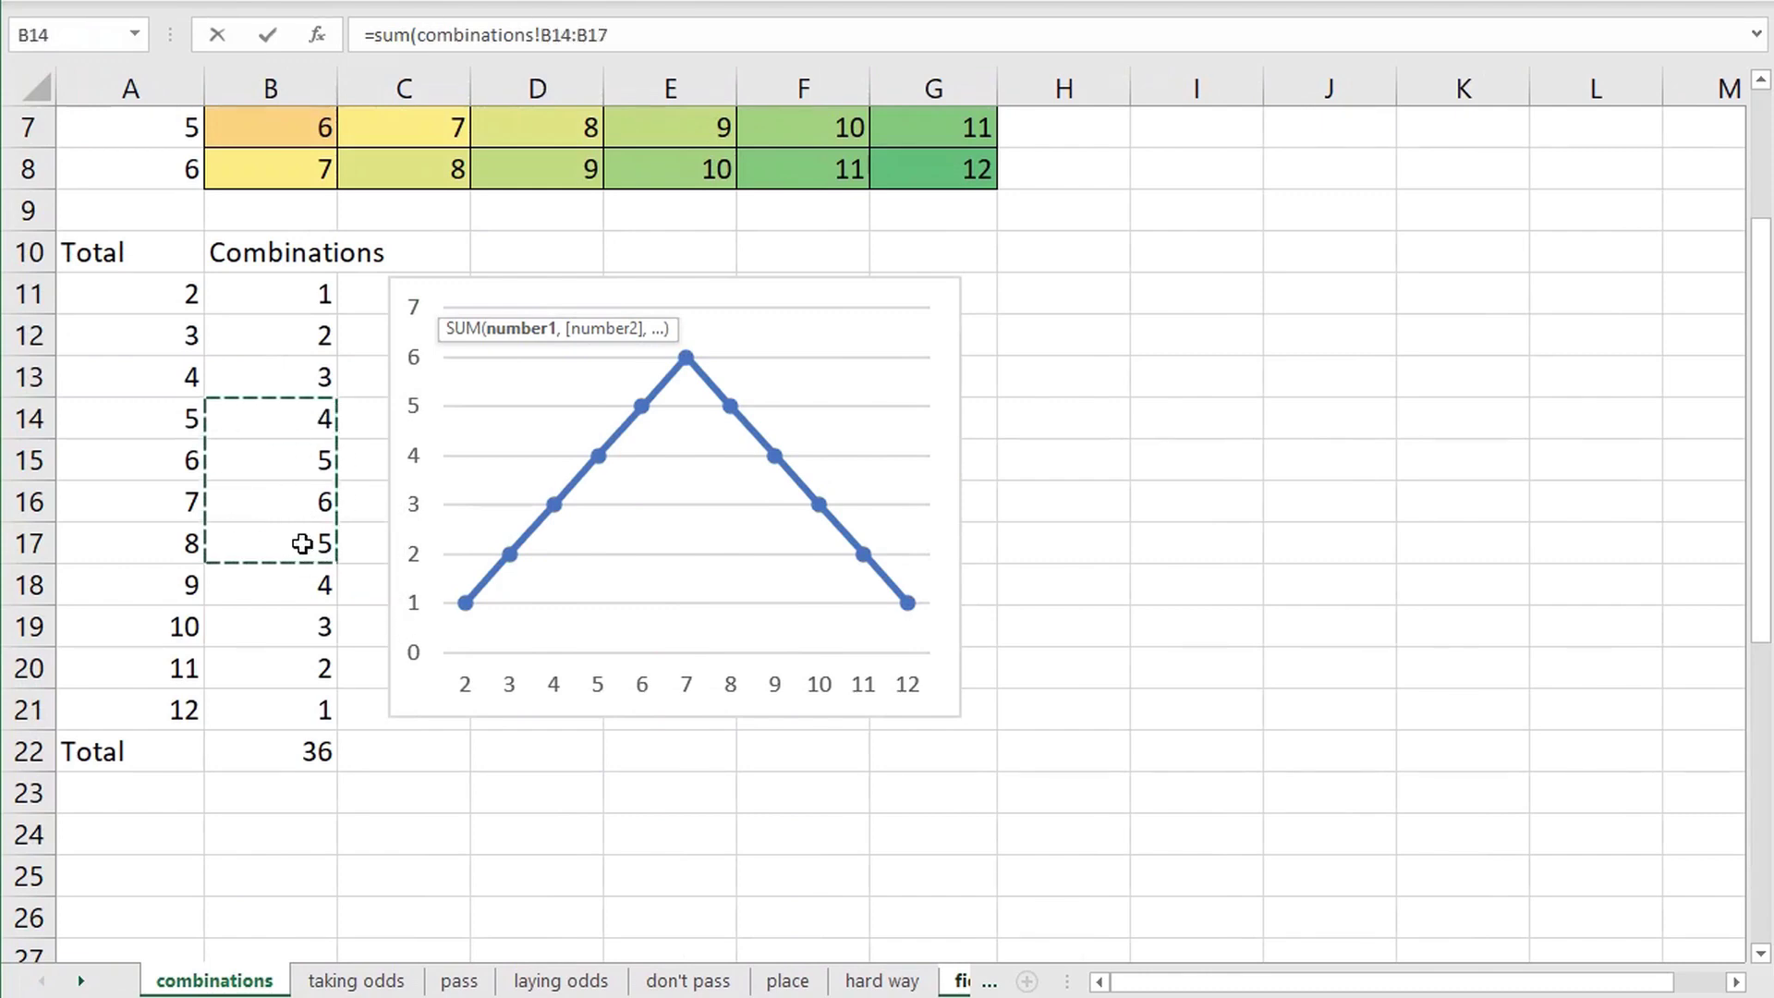
key("Return")
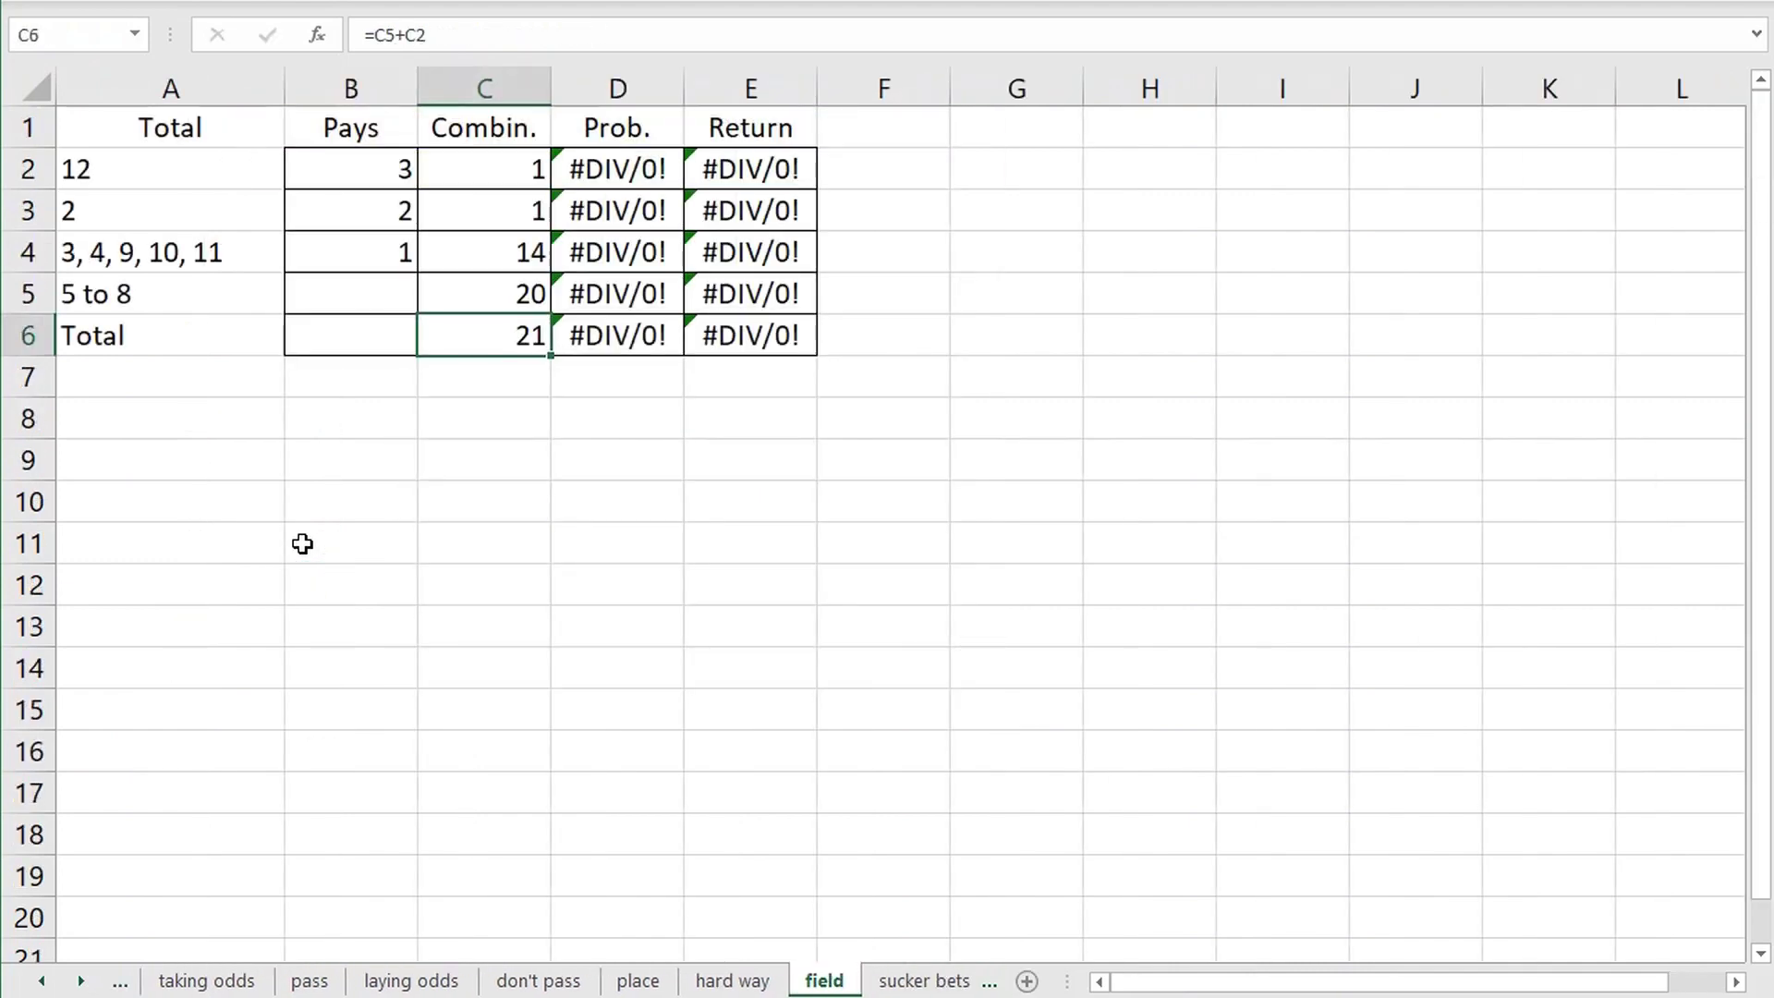
- Replace the combinations total in C6 with =SUM(C2:C5)
type("=sum(")
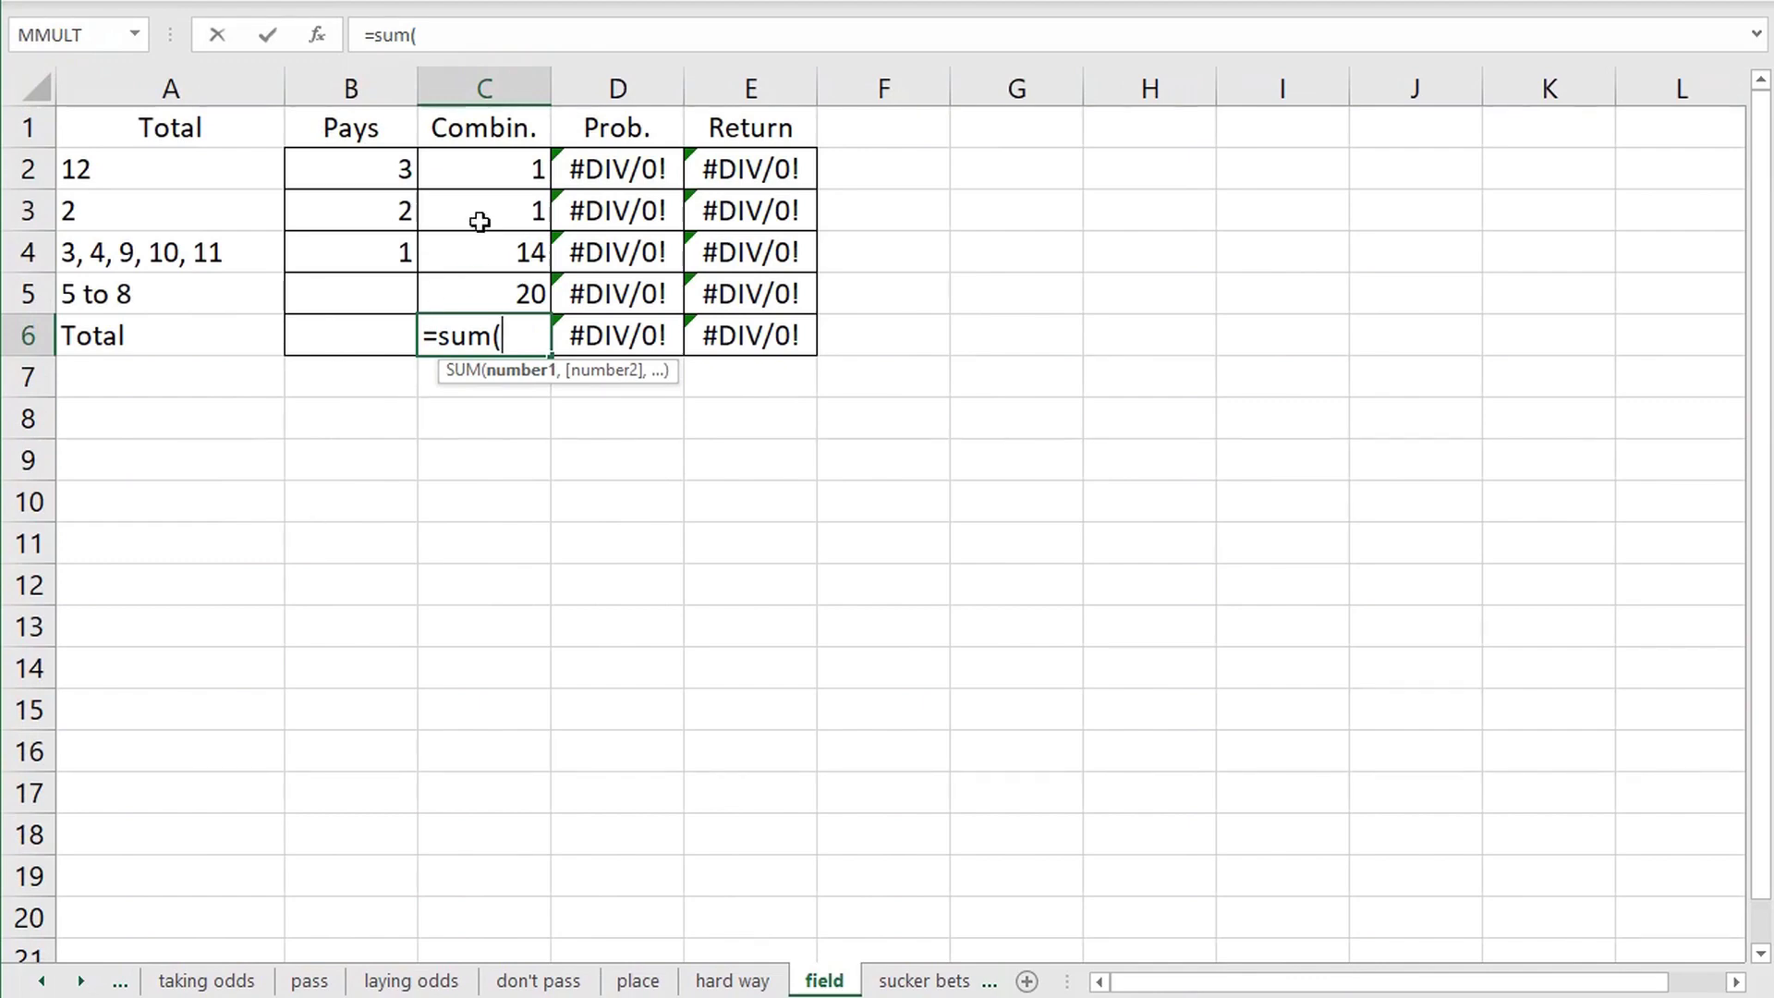
left_click_drag(495, 147, 494, 279)
type(")")
key("Return")
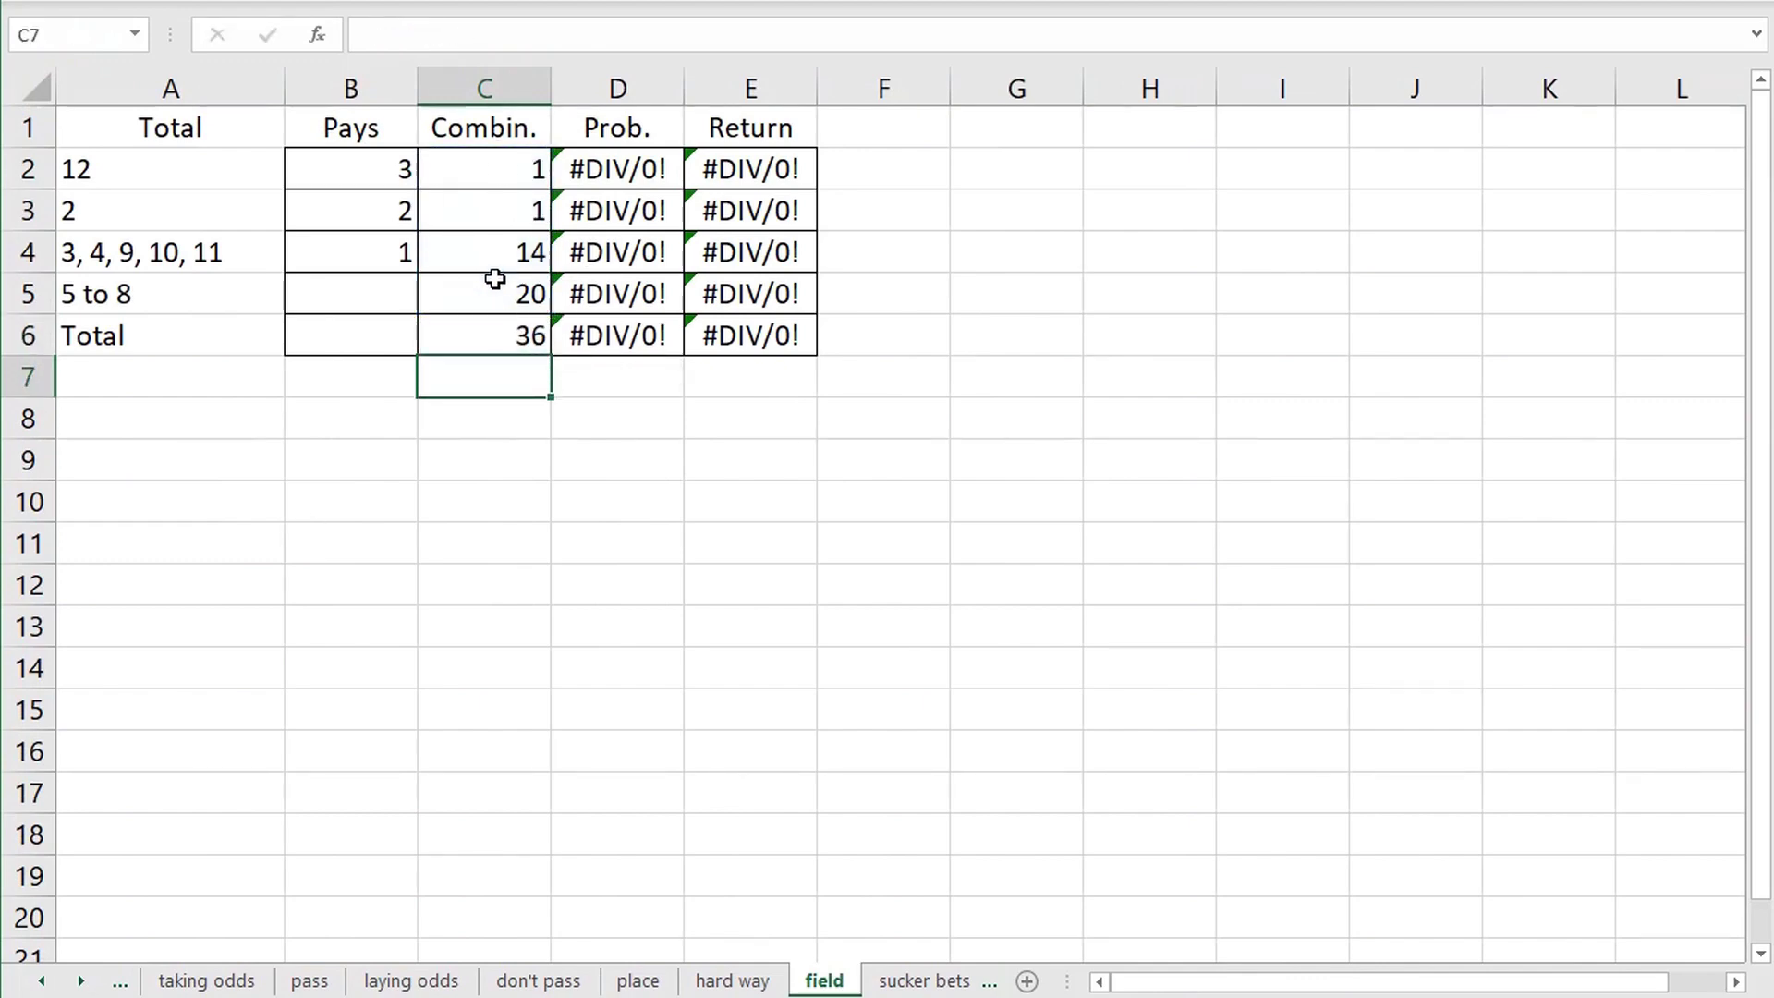
- Set the payout for the 5 to 8 row to -1
key("Up")
key("Left")
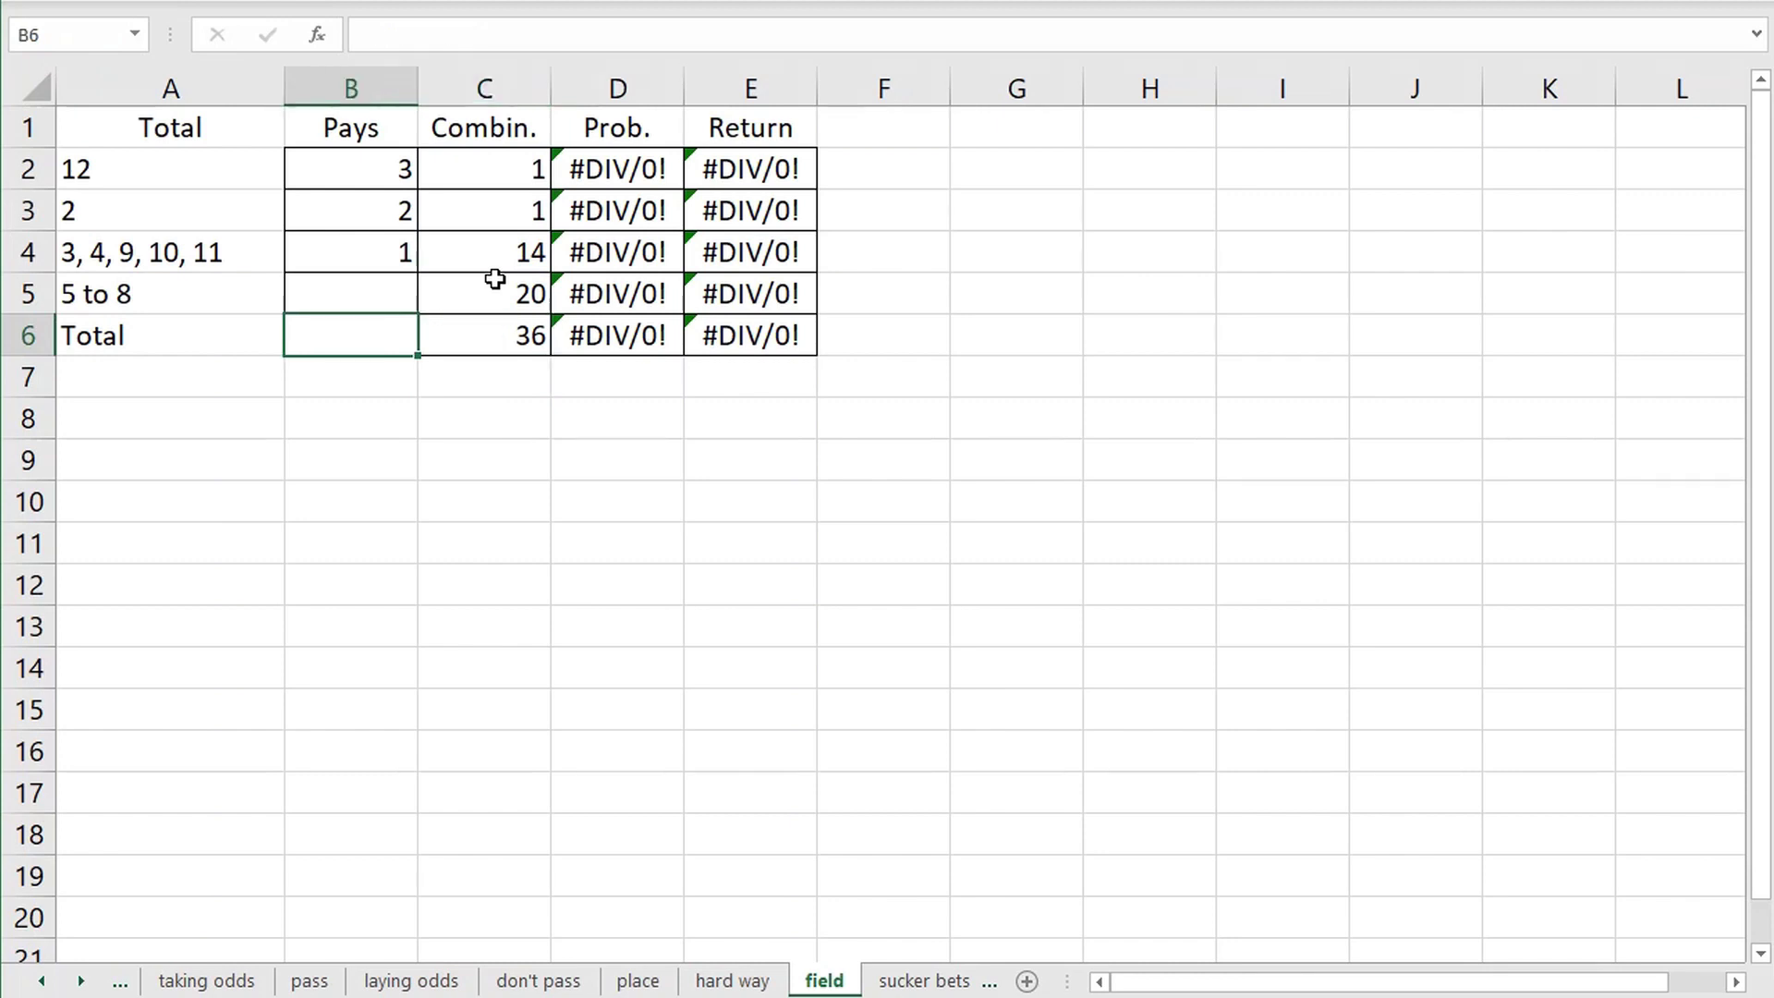
key("Up")
type("-1")
key("Return")
- Correct the probability formula in D2 to =C2/C$6 and copy it to D3:D5
key("Right")
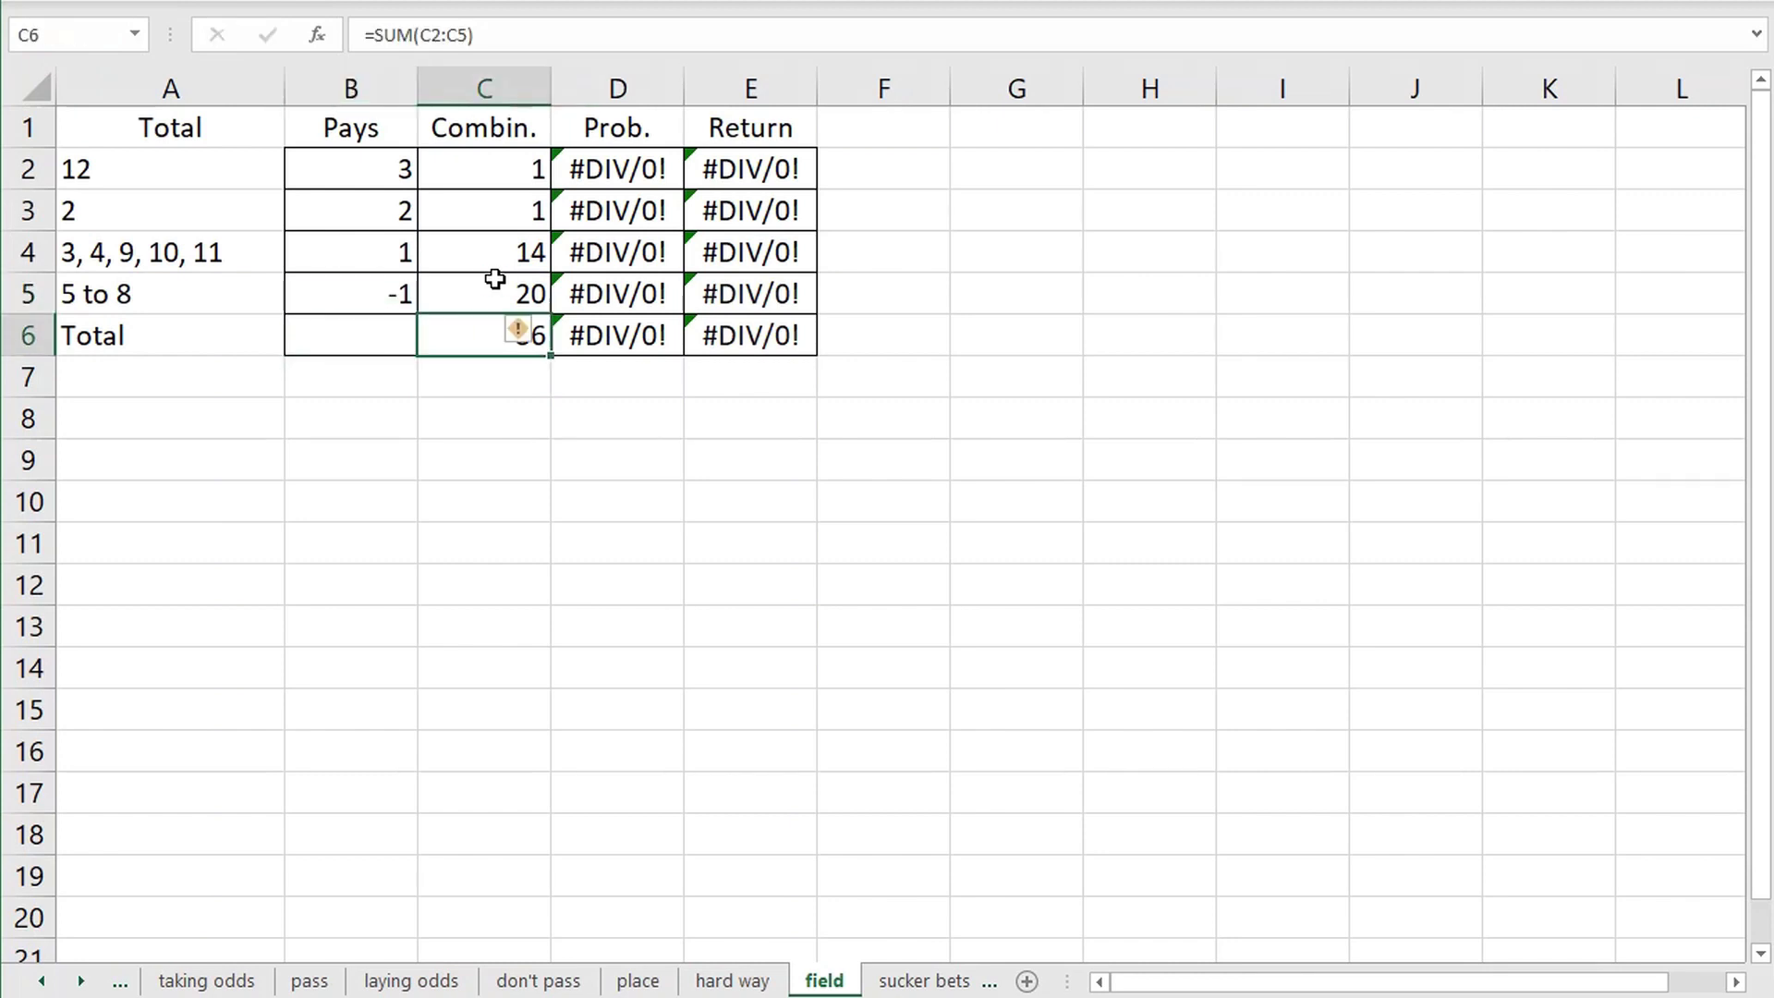
key("Right")
key("Up")
key("Up")
key("Up")
key("Up")
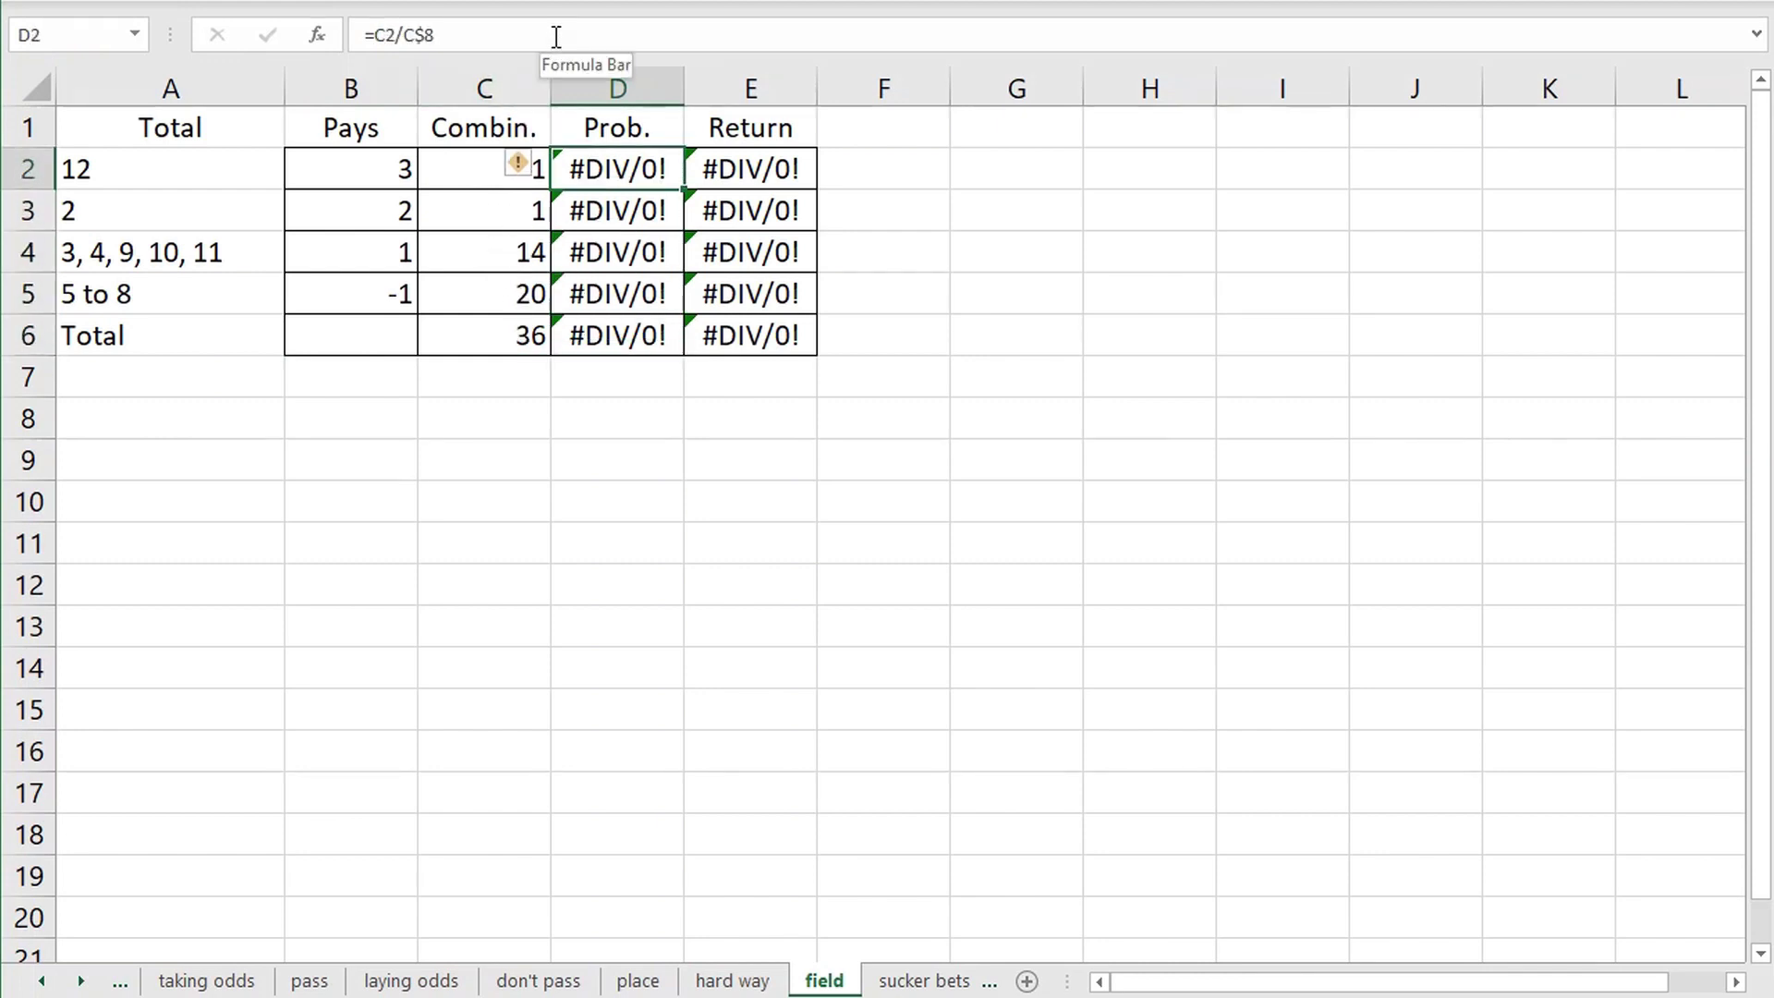
left_click(523, 35)
key("BackSpace")
type("6")
key("Return")
key("Up")
key("ctrl+c")
left_click_drag(647, 220, 647, 286)
key("ctrl+v")
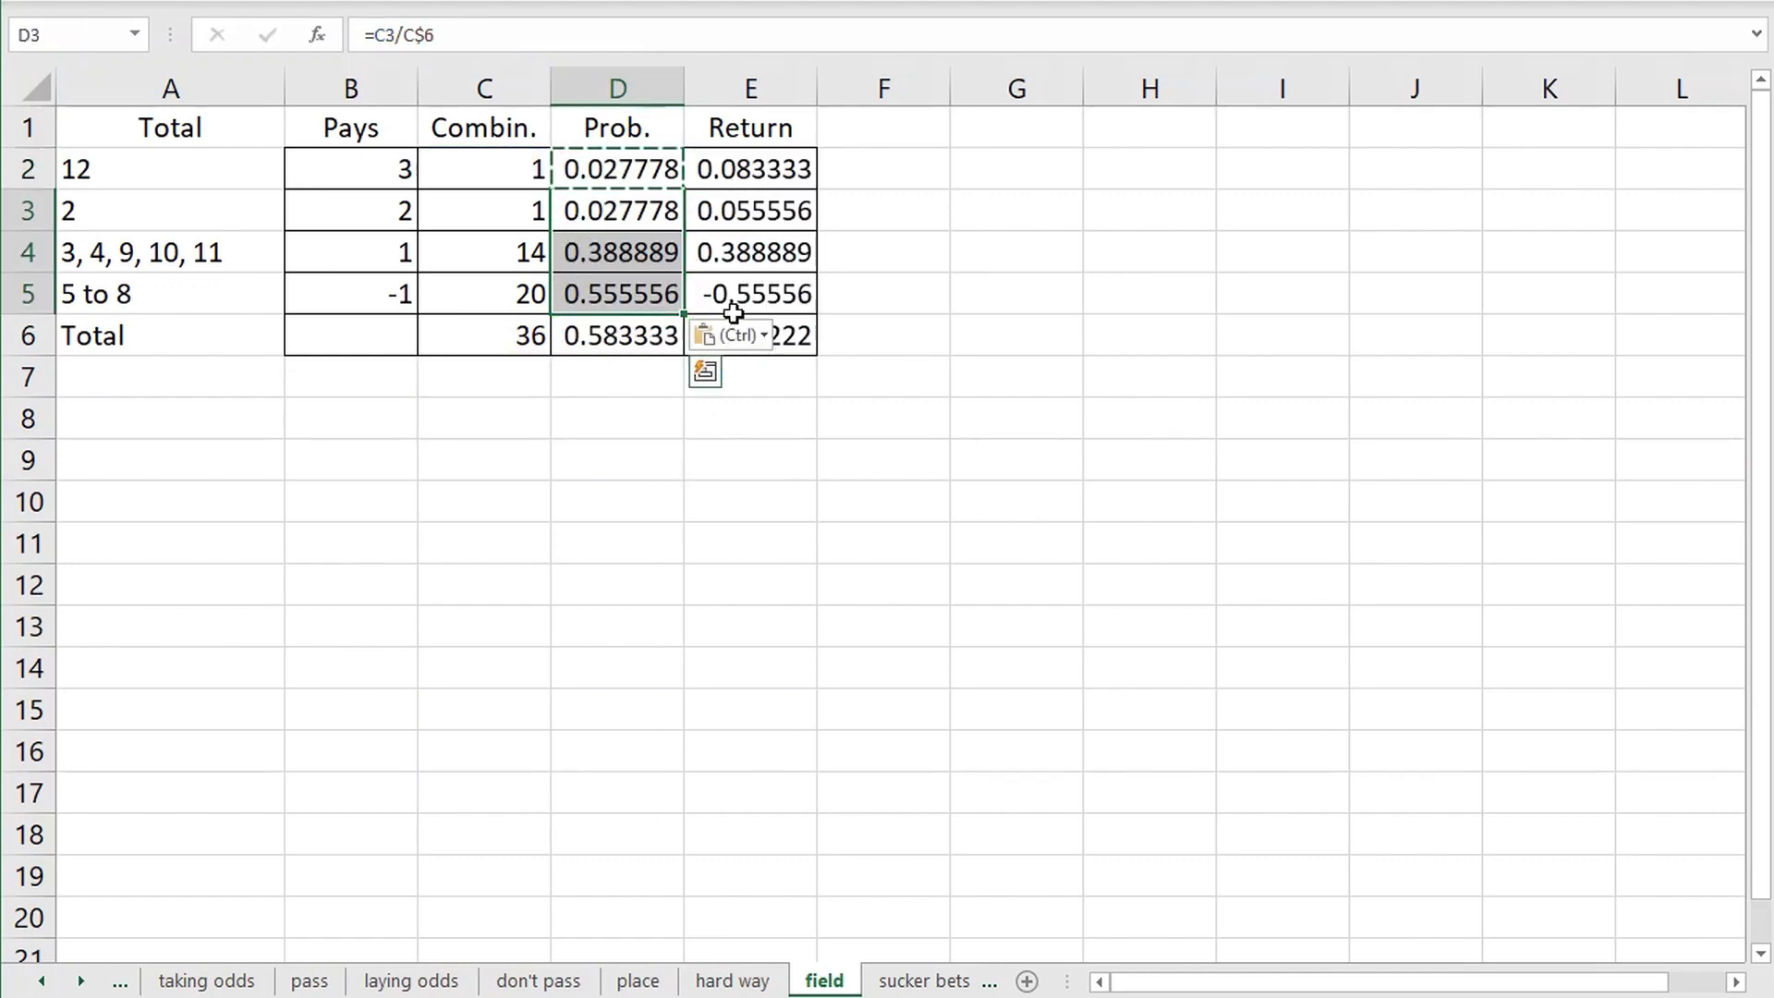
- Copy the SUM formula from the combinations total in C6 to the probability and return totals in D6 and E6
left_click(516, 341)
key("ctrl+c")
left_click(594, 342)
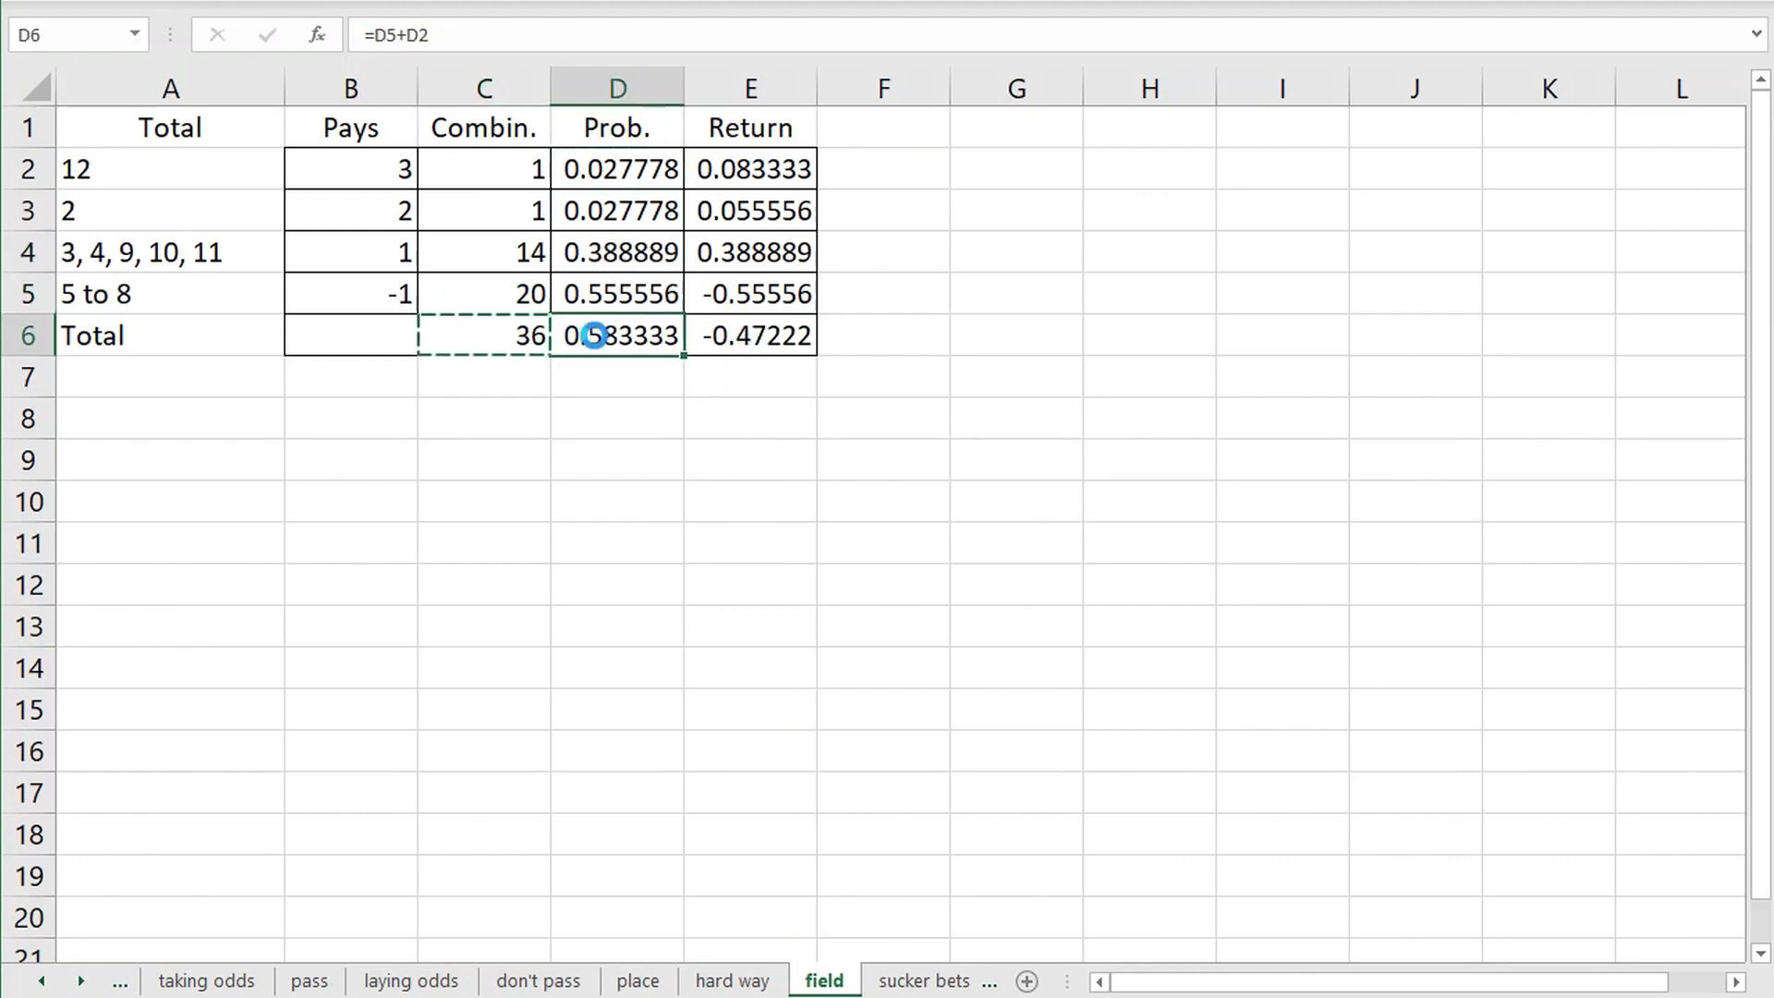
key("ctrl+v")
left_click(753, 341)
key("ctrl+v")
left_click(803, 617)
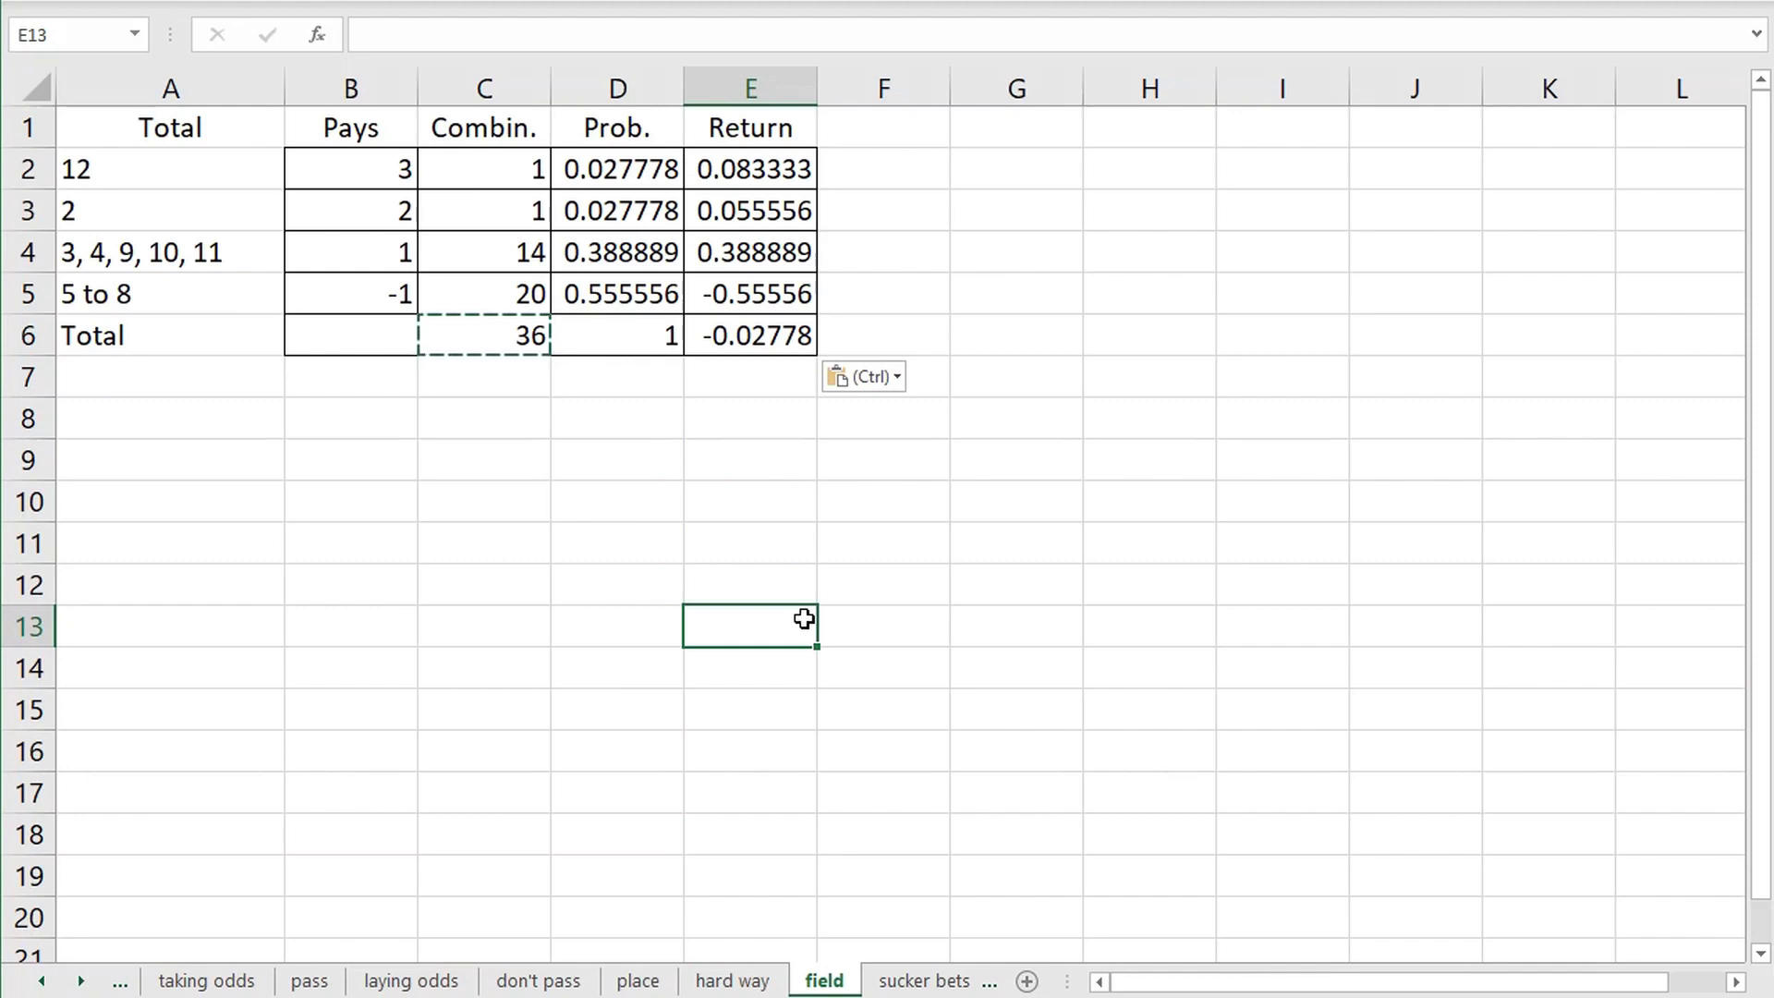
left_click(737, 663)
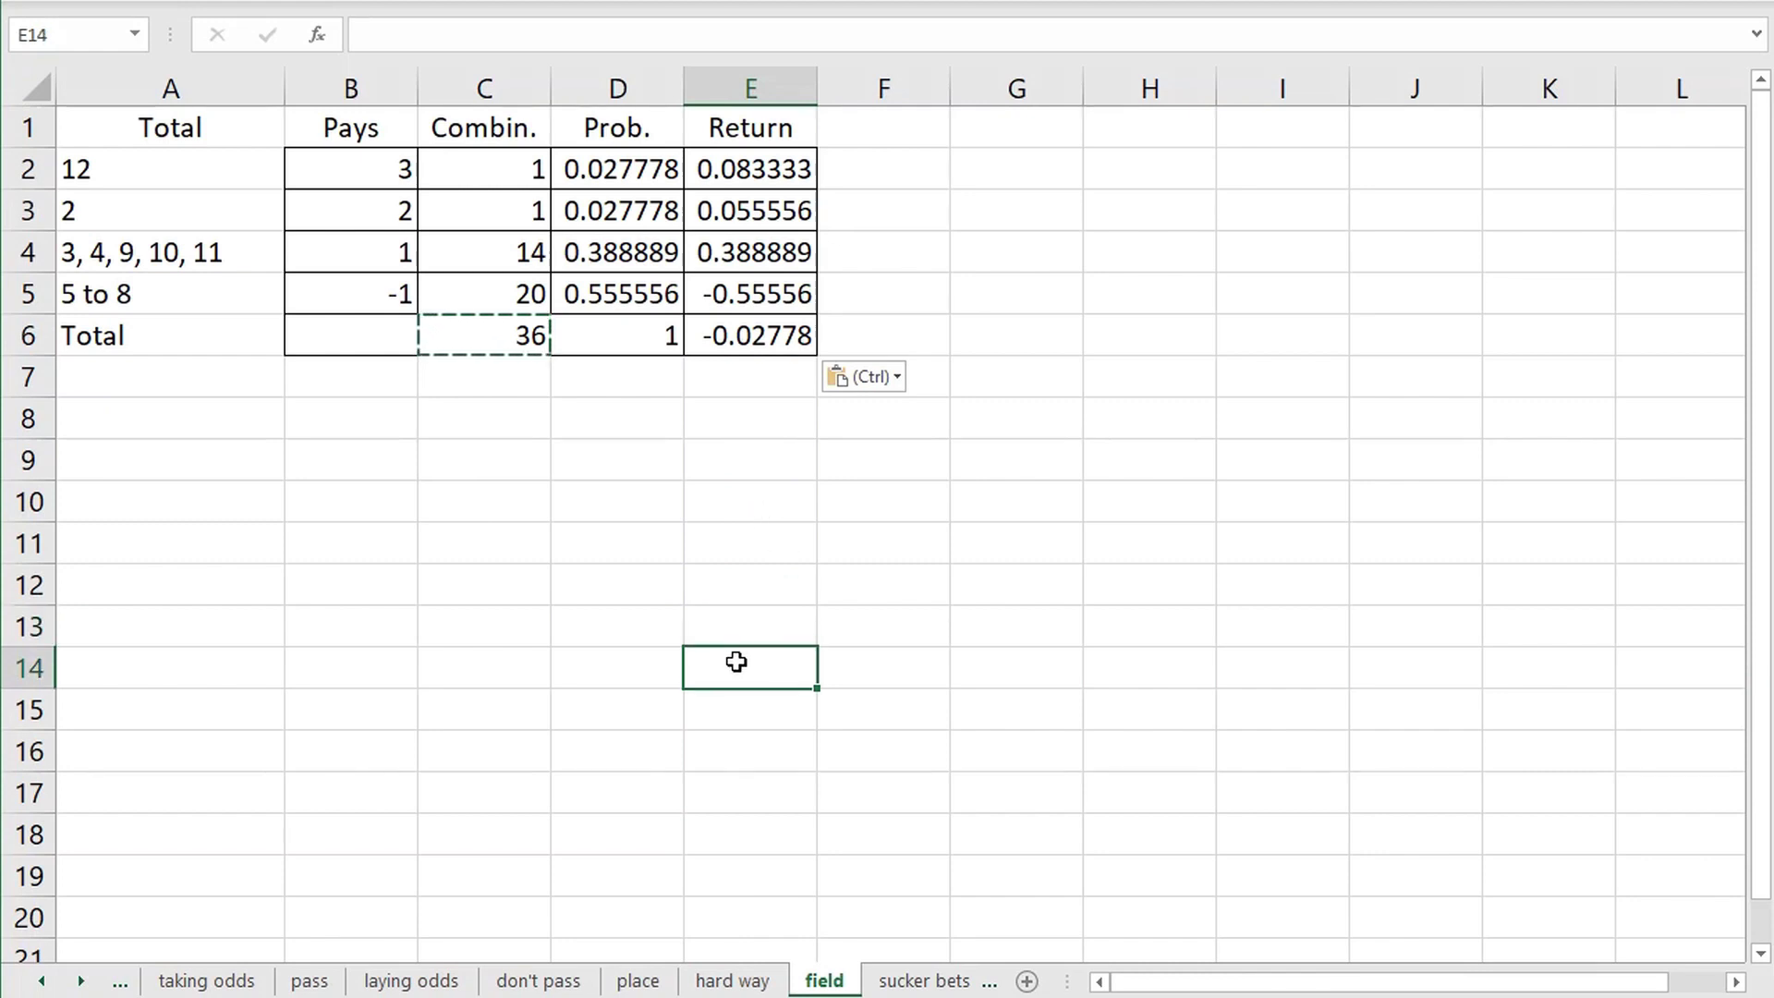
left_click(541, 512)
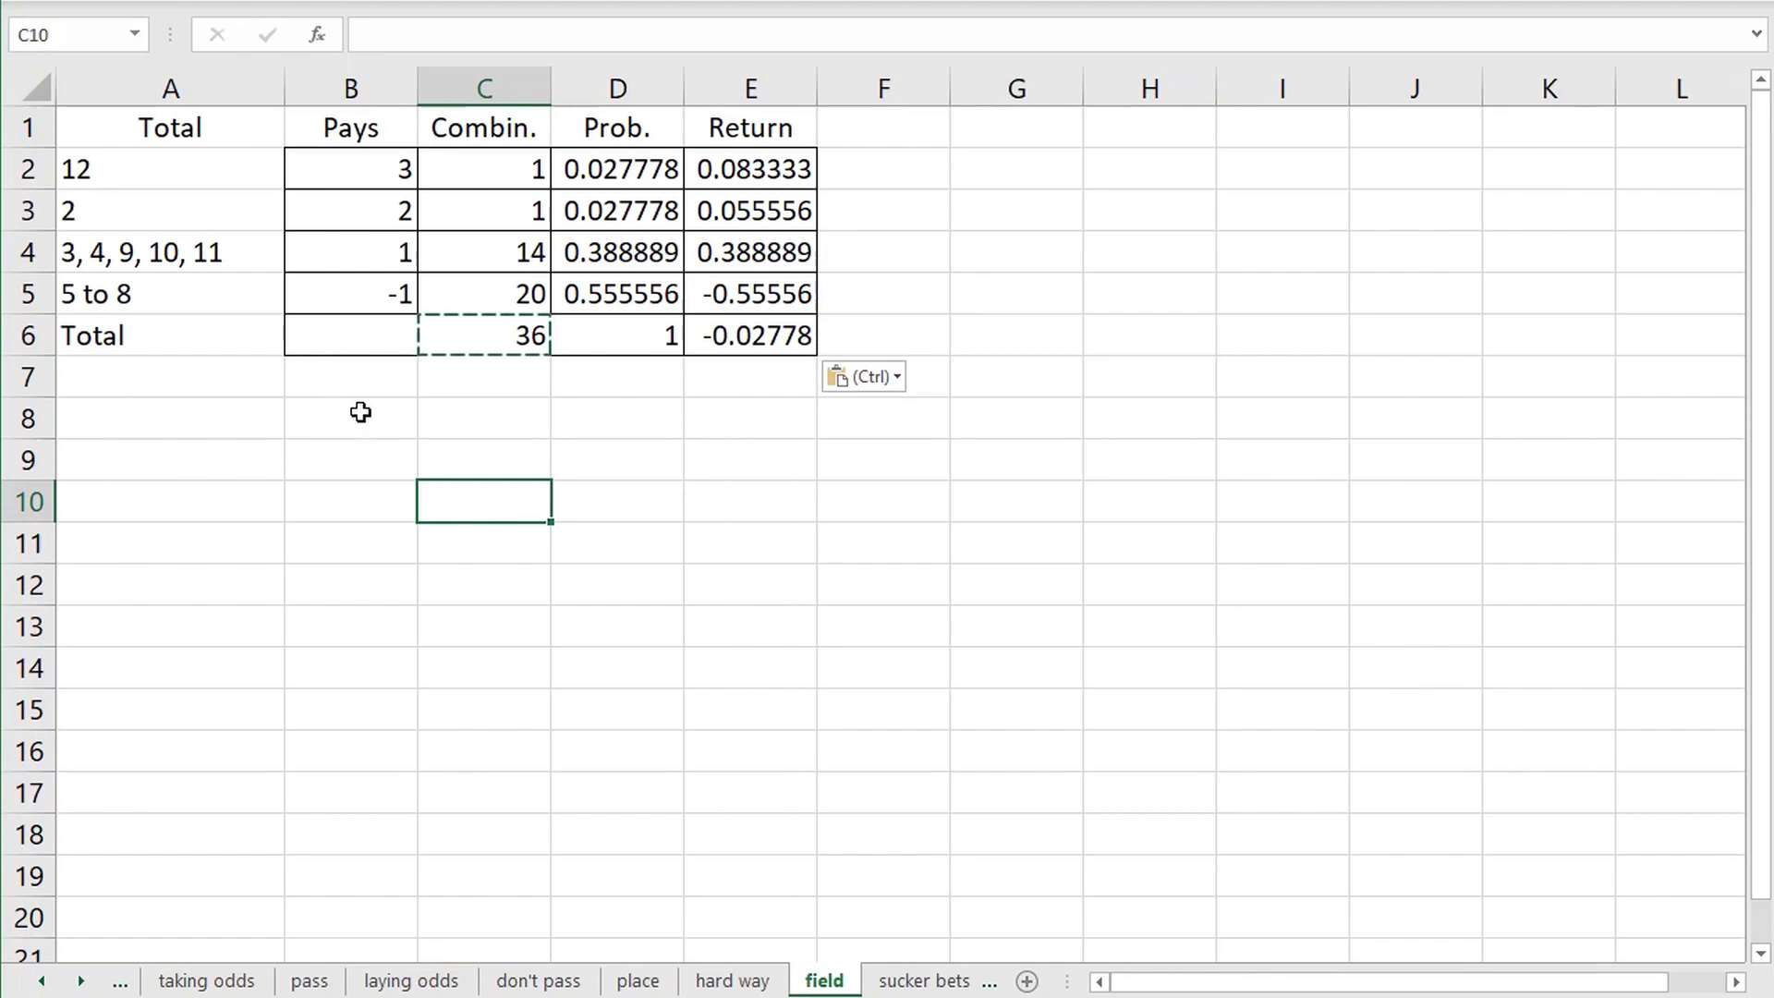
- Set the payout for total 12 to 2 to test the less generous Field rule
left_click(393, 168)
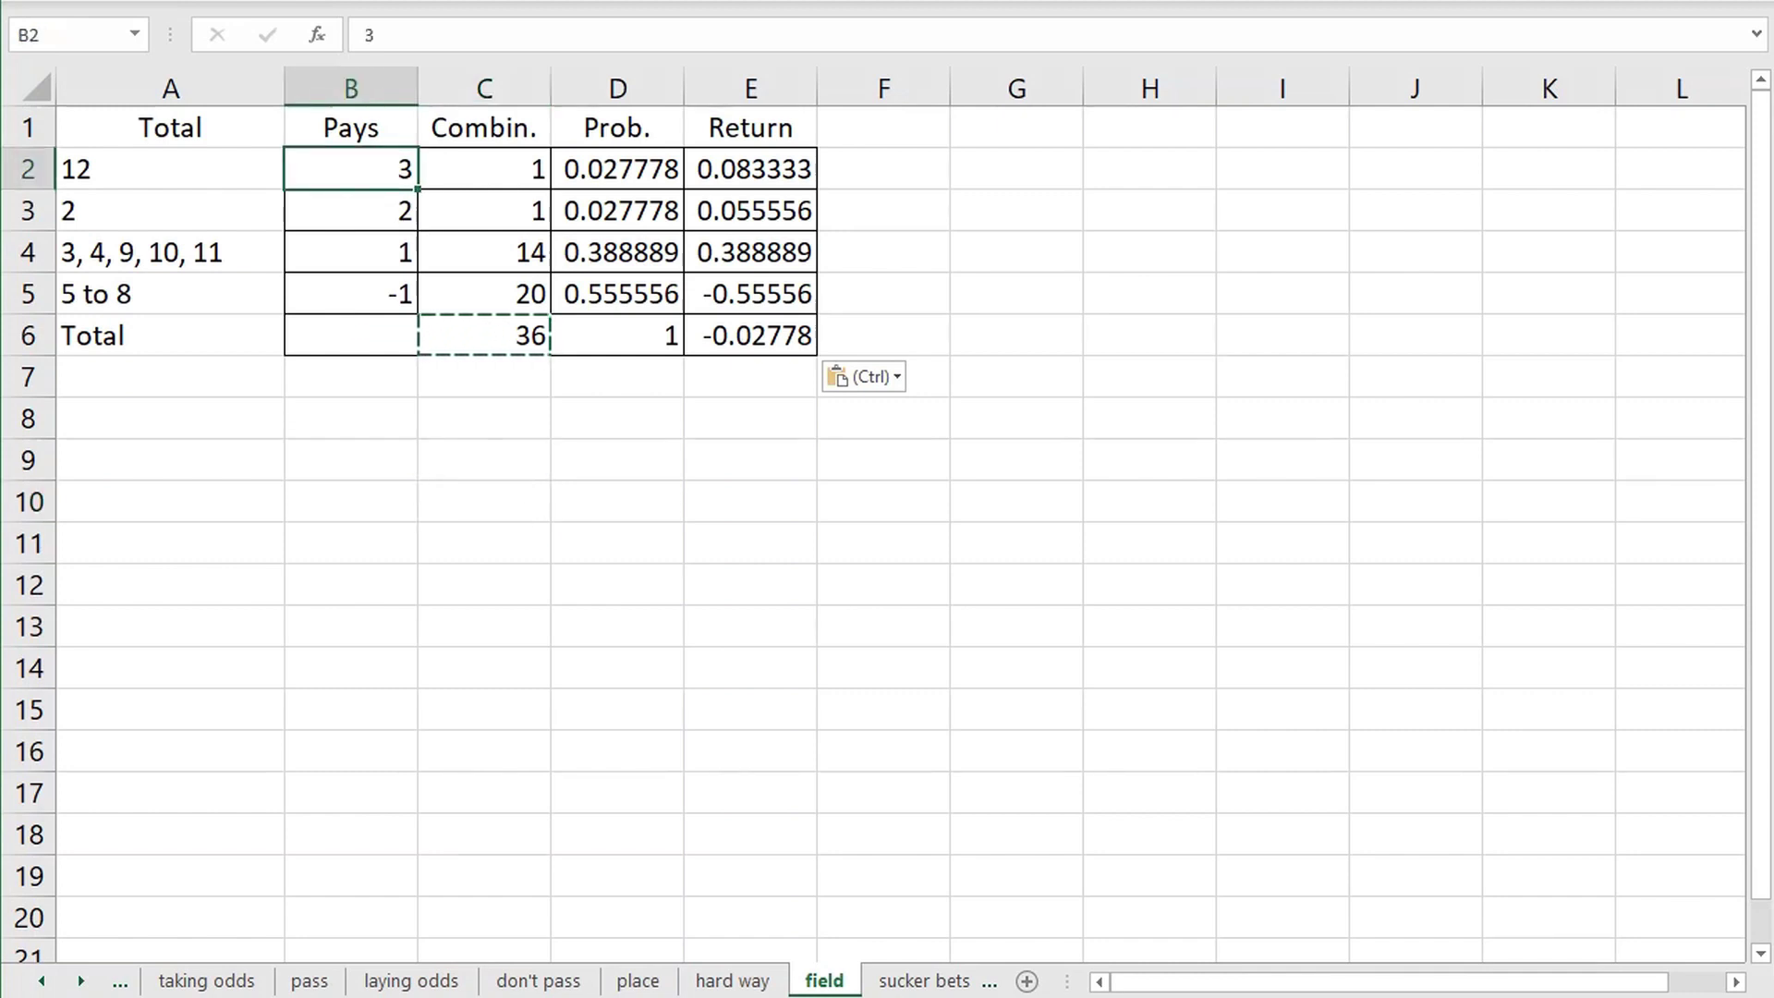
key("Escape")
type("2")
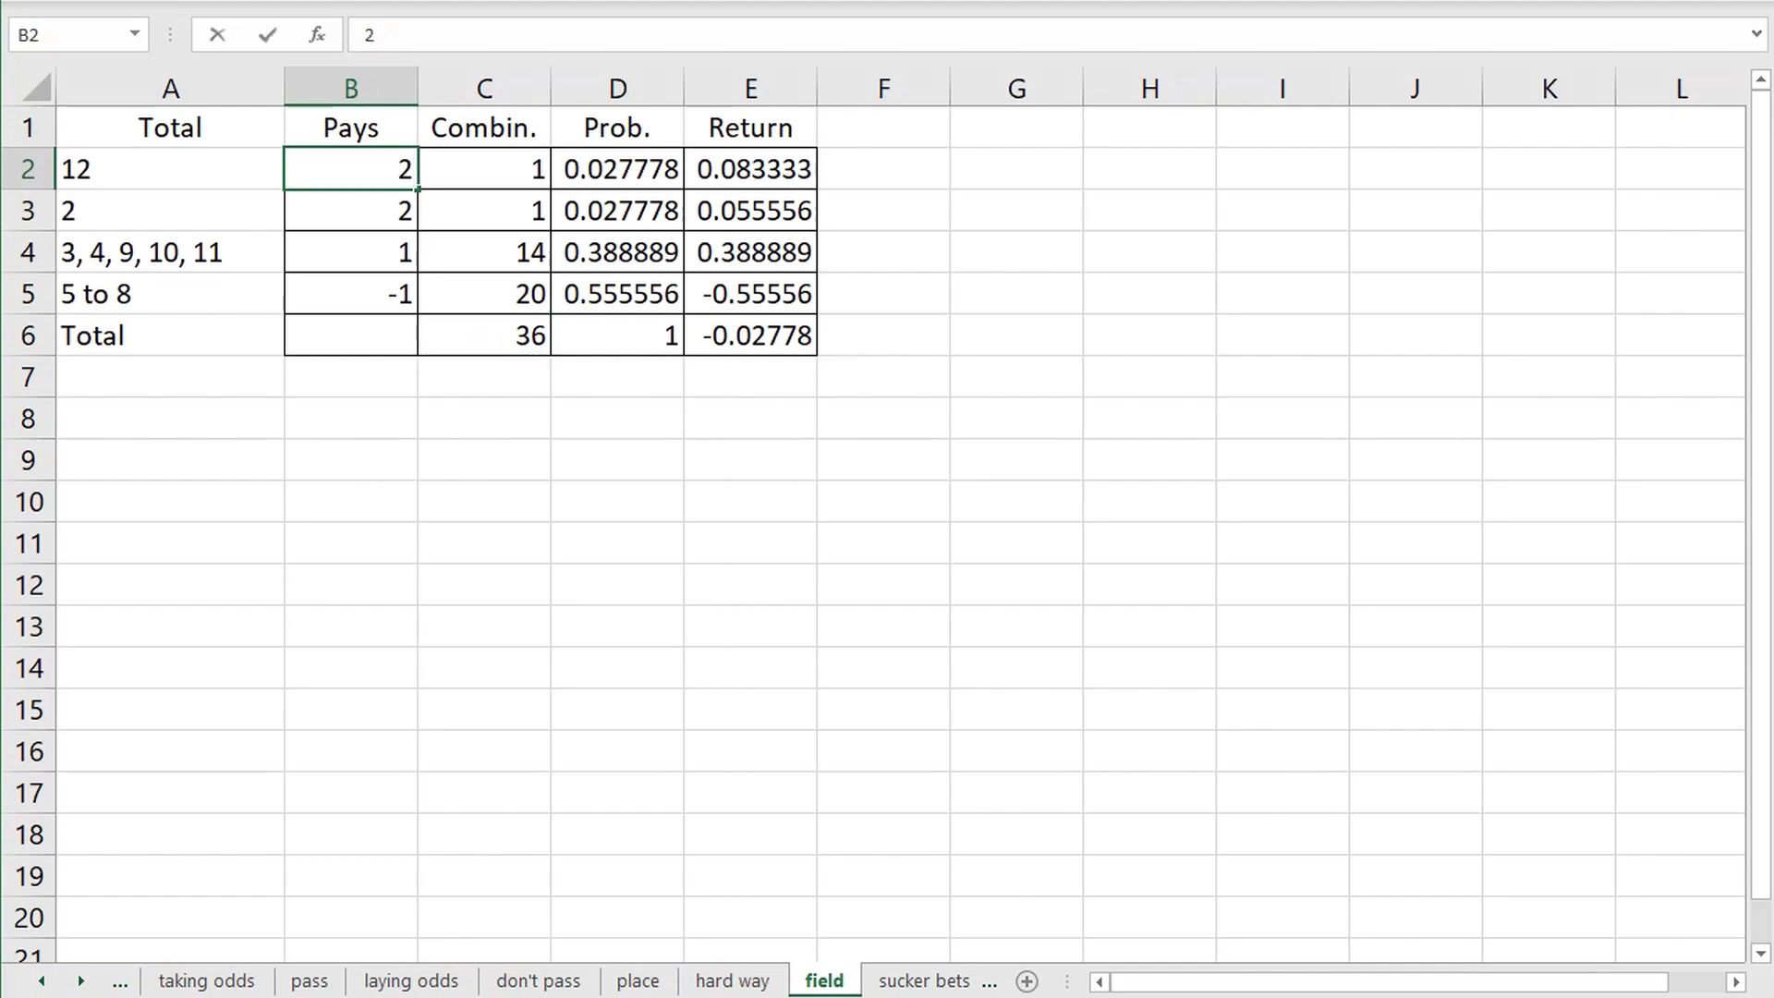
key("Return")
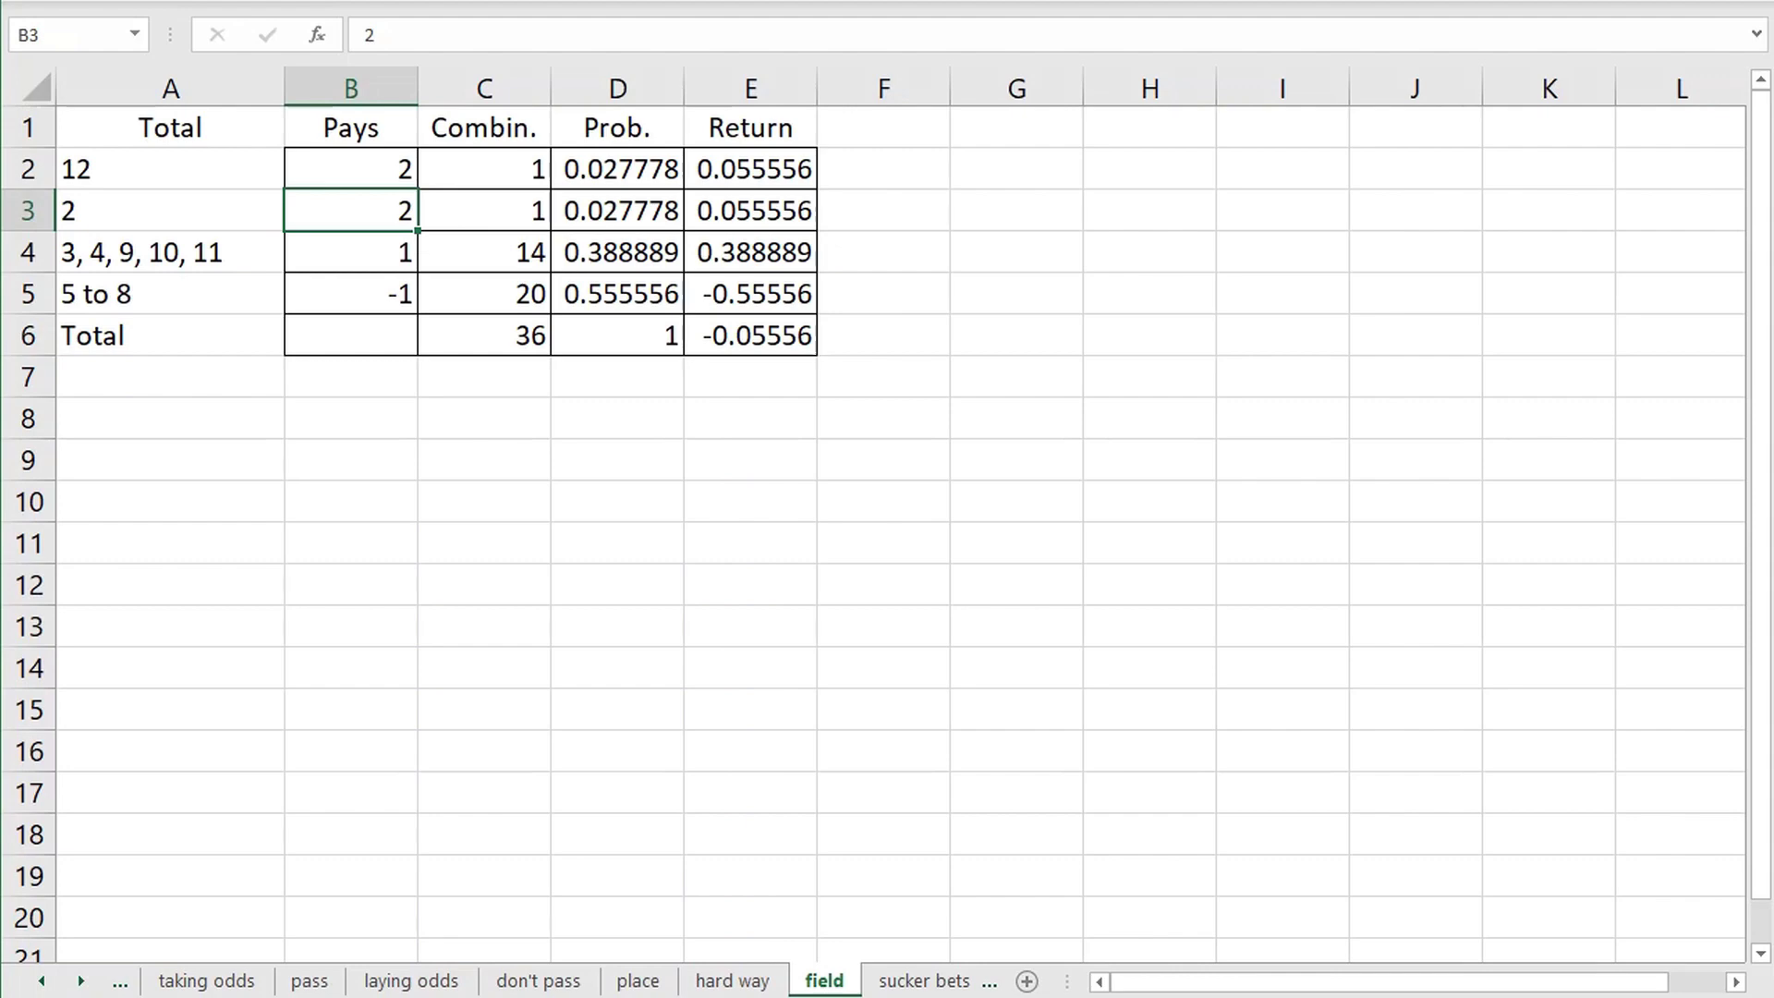
- Set the payout for total 12 back to 3
left_click(352, 168)
type("3")
key("Return")
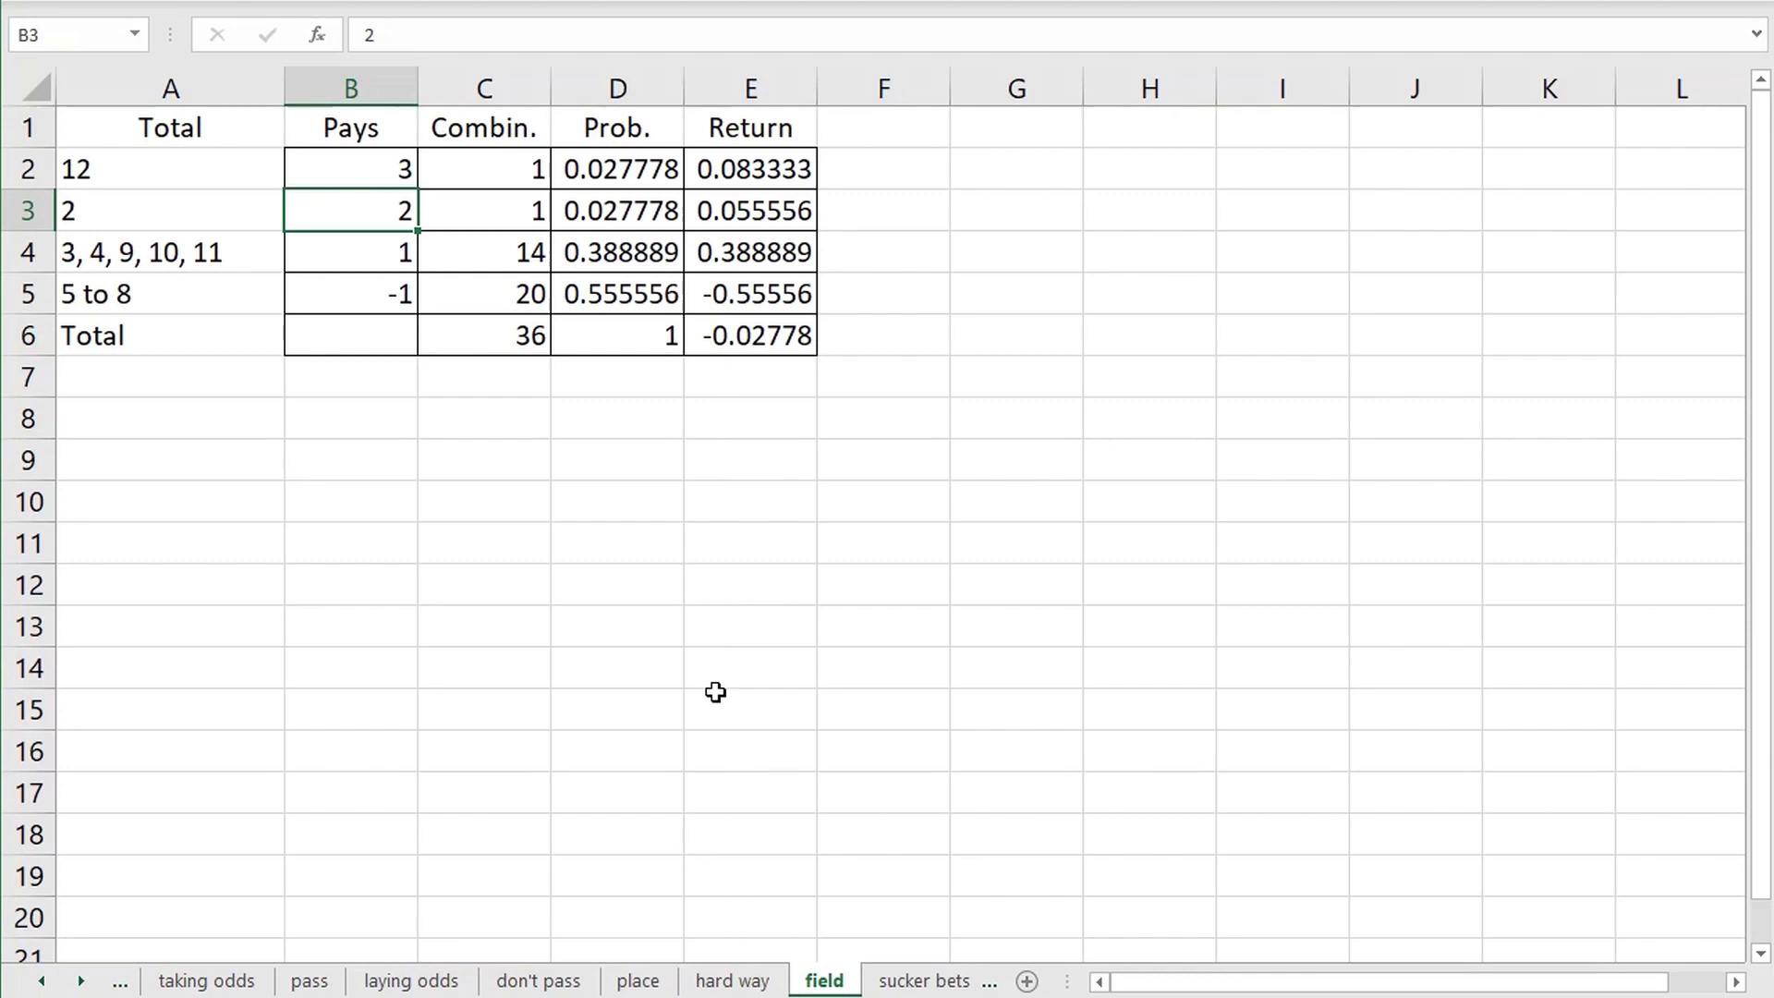
left_click(668, 584)
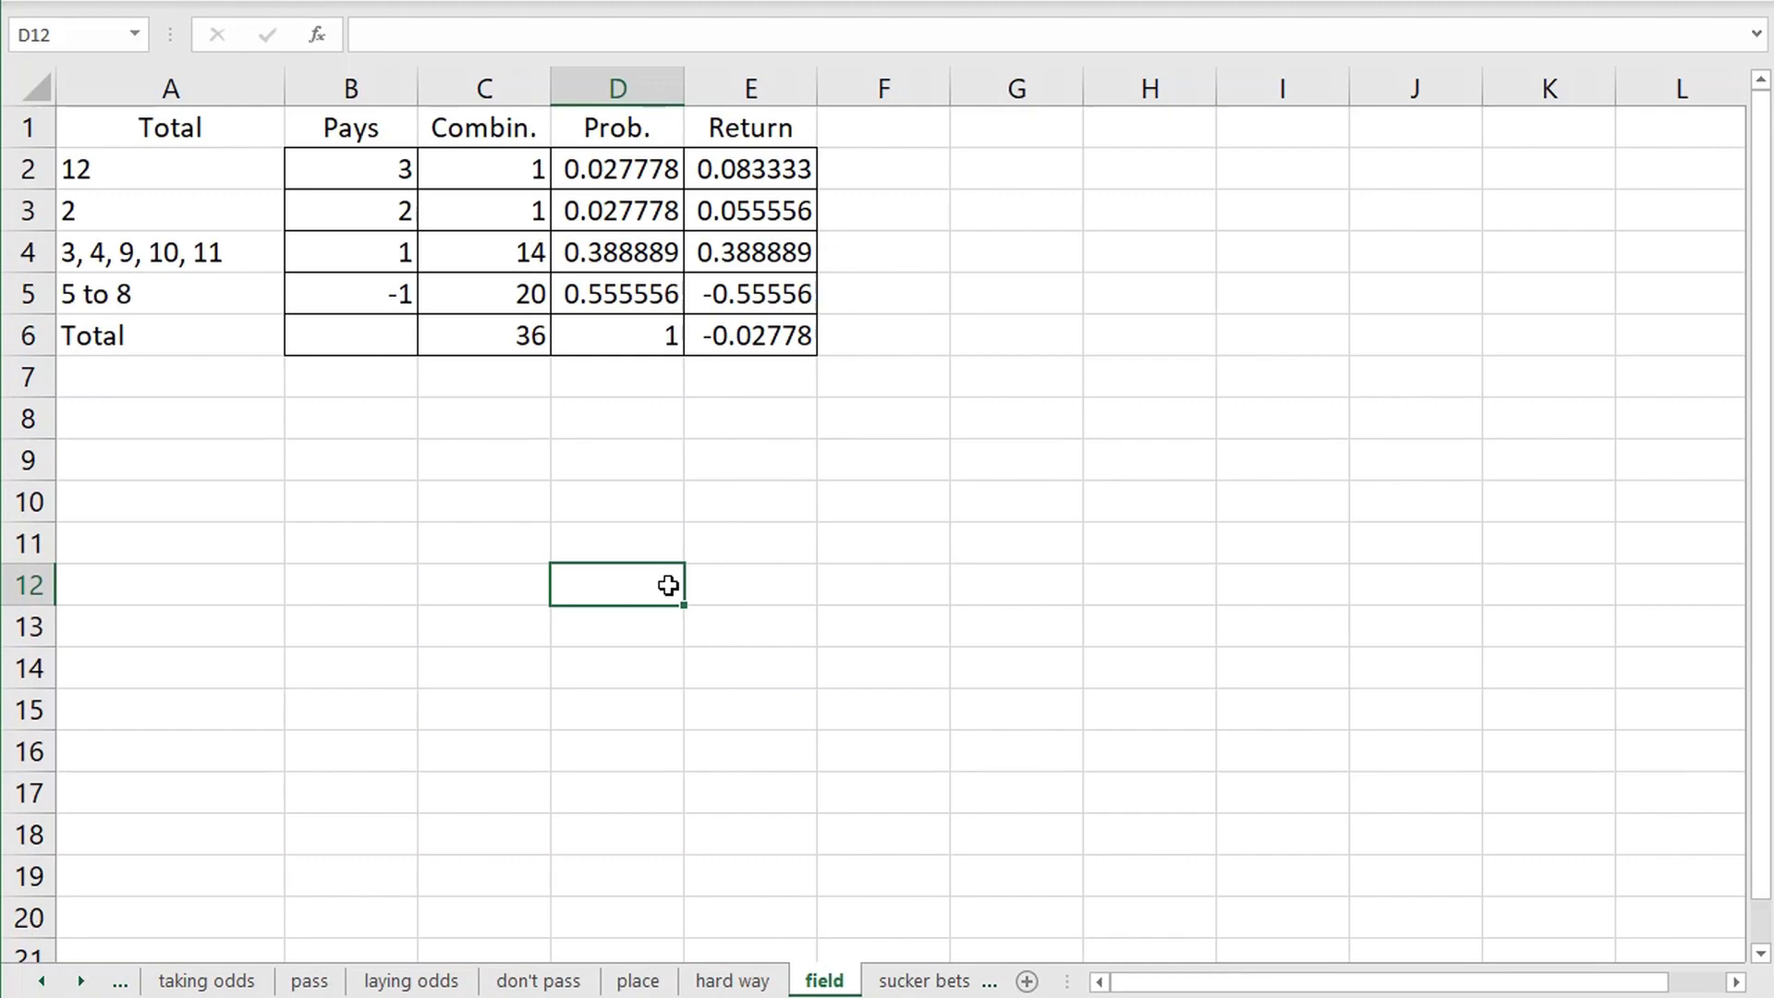
left_click(808, 642)
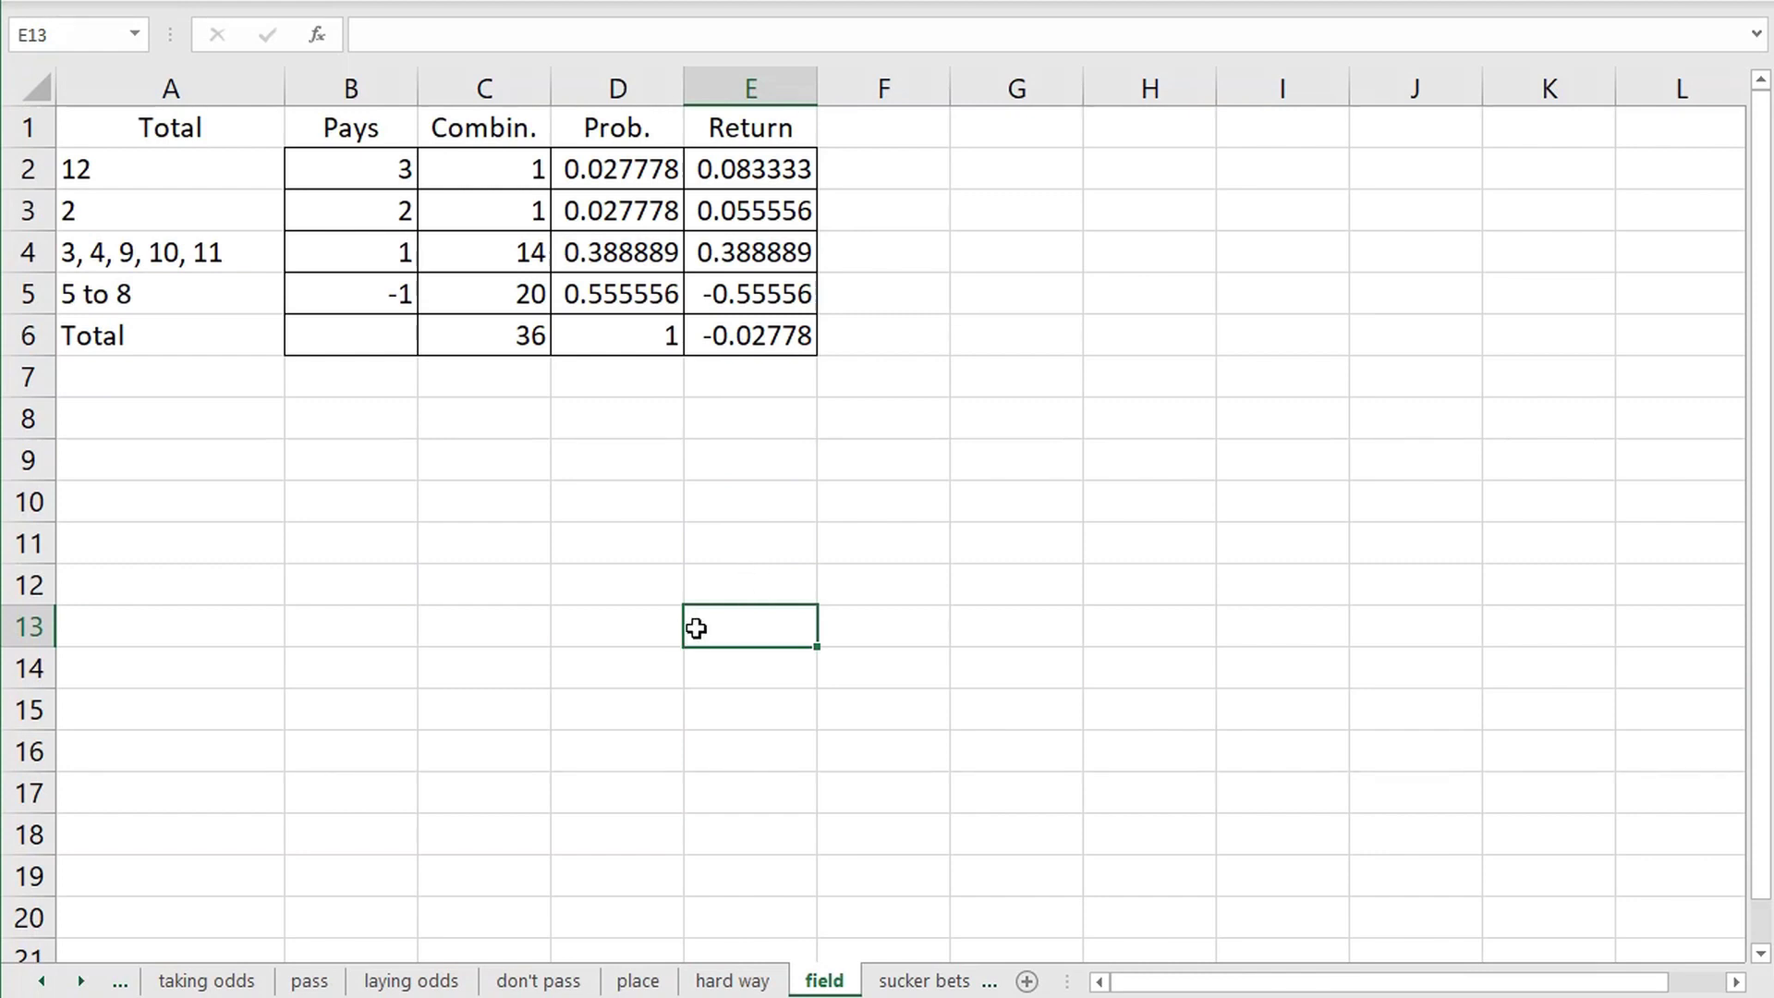
left_click_drag(665, 586, 711, 616)
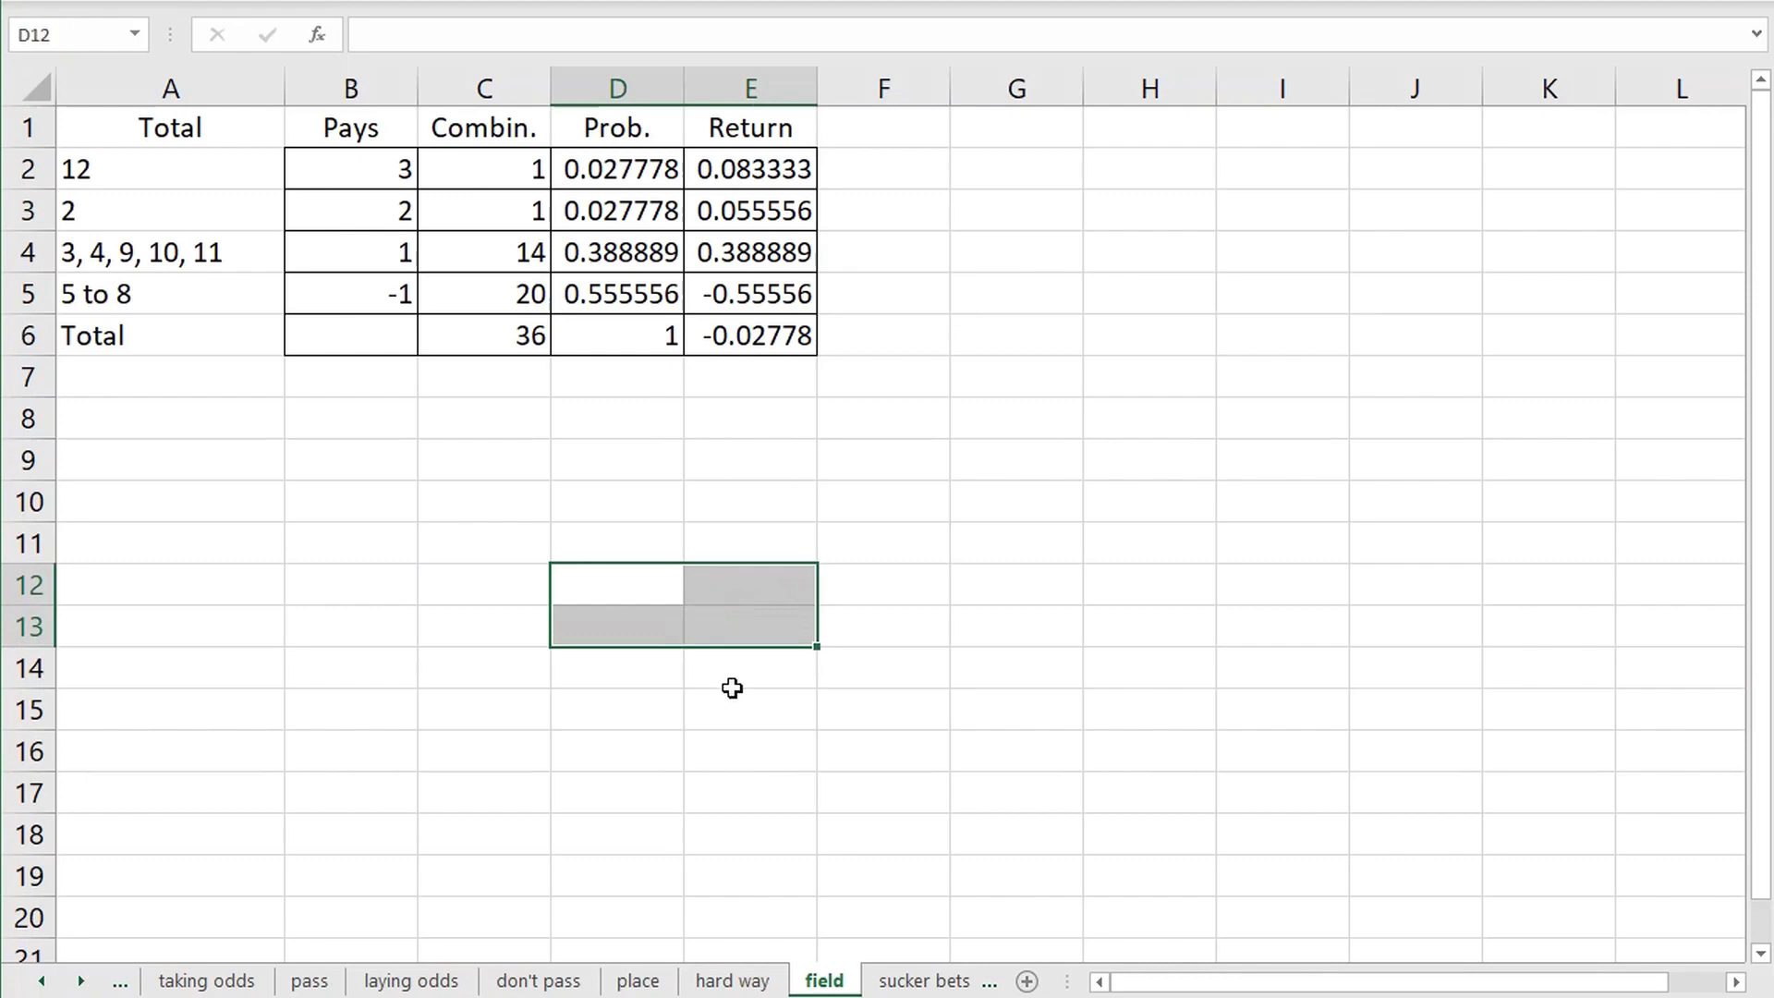